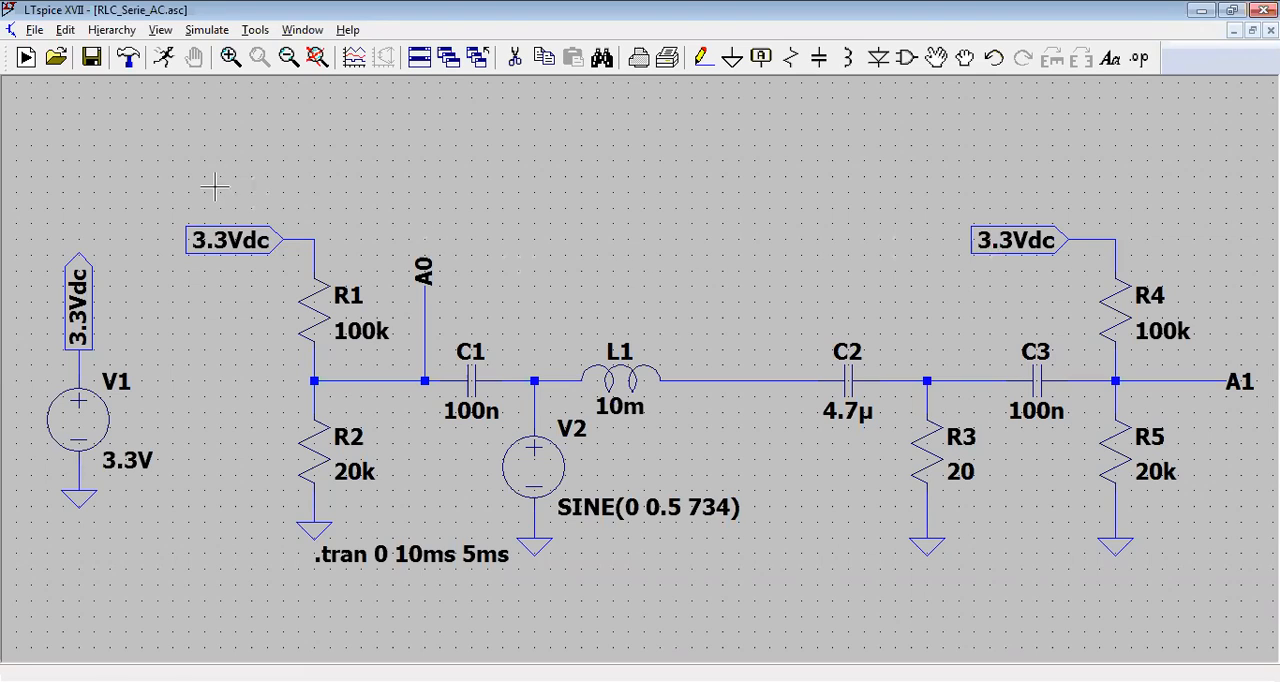
Step: Set the DC offset of sine source V2 to 0 V and check the DC value of source V1
mouse_move(310, 238)
mouse_move(980, 238)
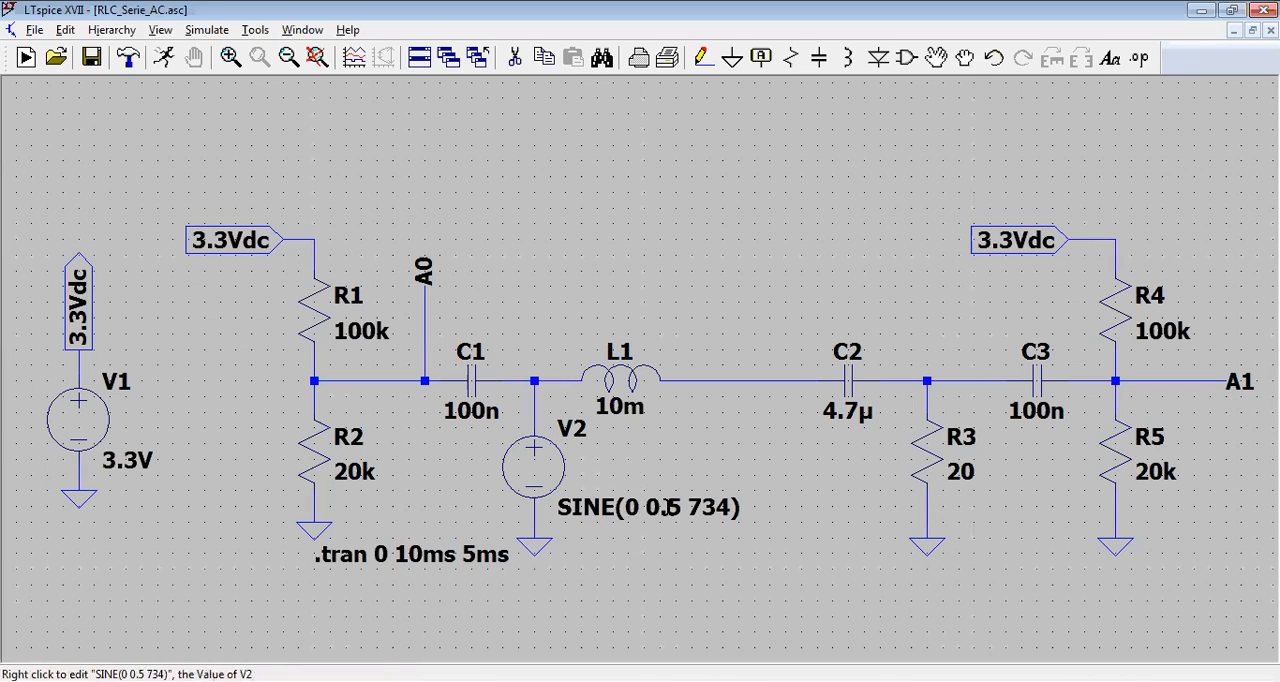
right_click(573, 470)
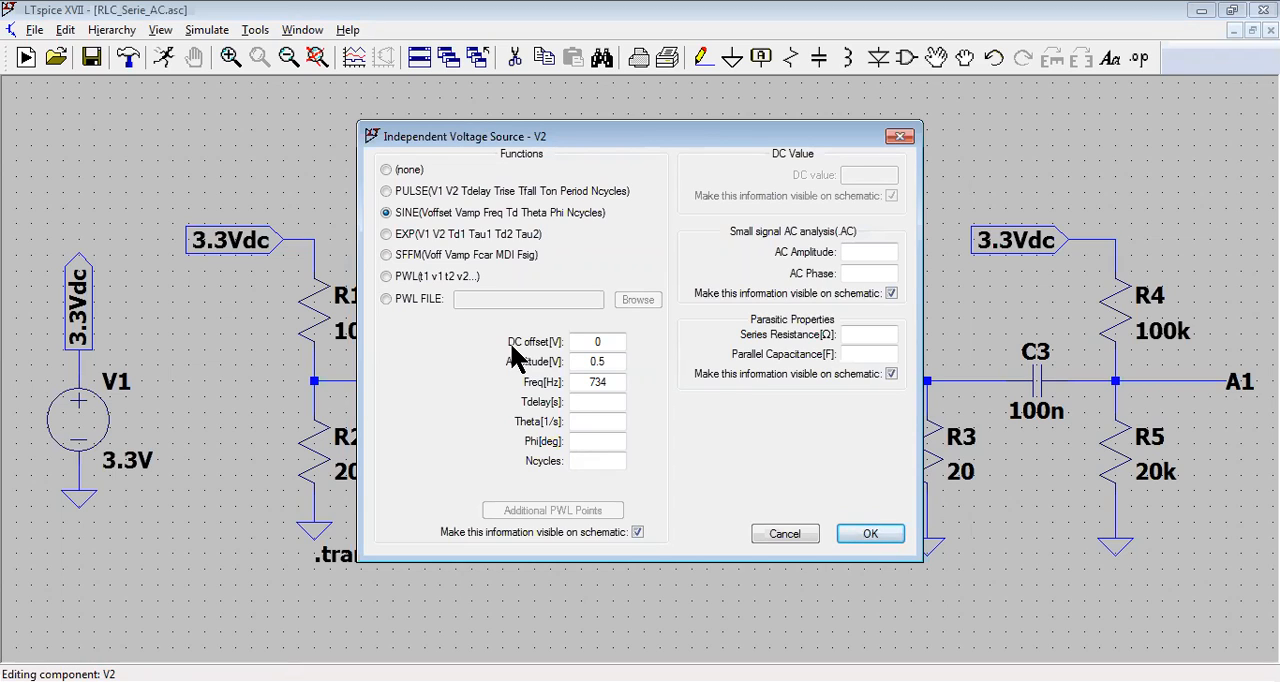
double_click(596, 341)
key("BackSpace")
type("0")
left_click(847, 534)
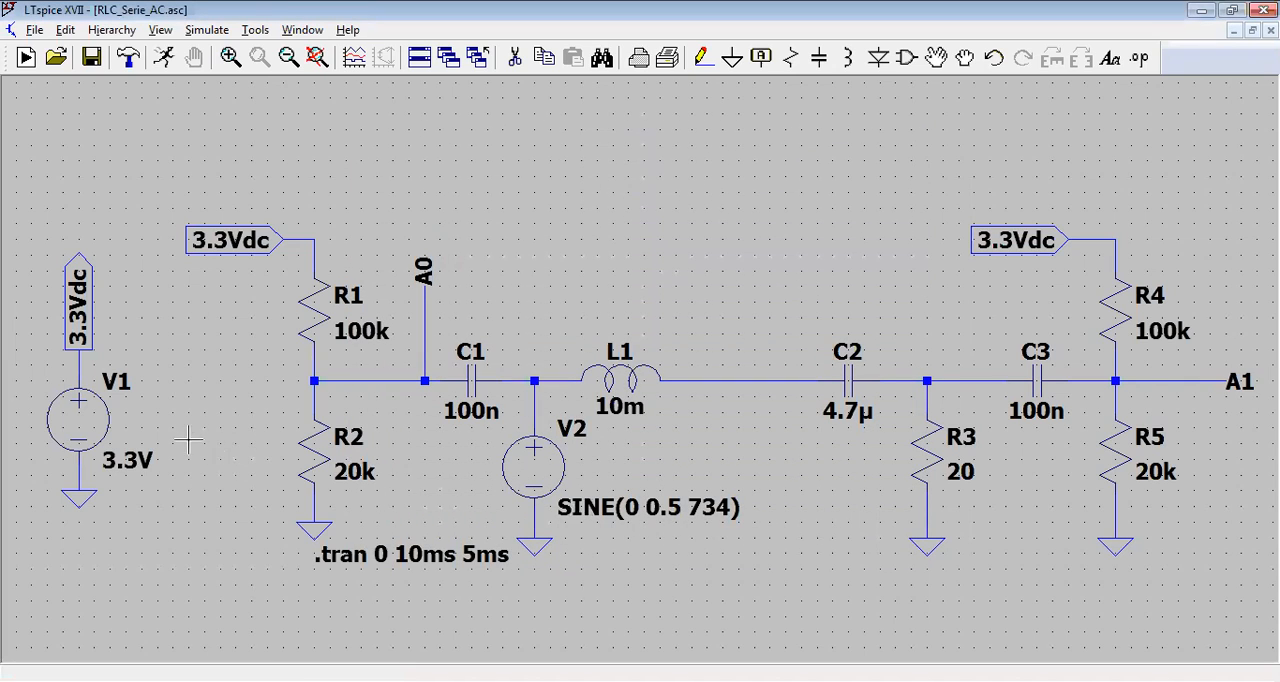
right_click(115, 430)
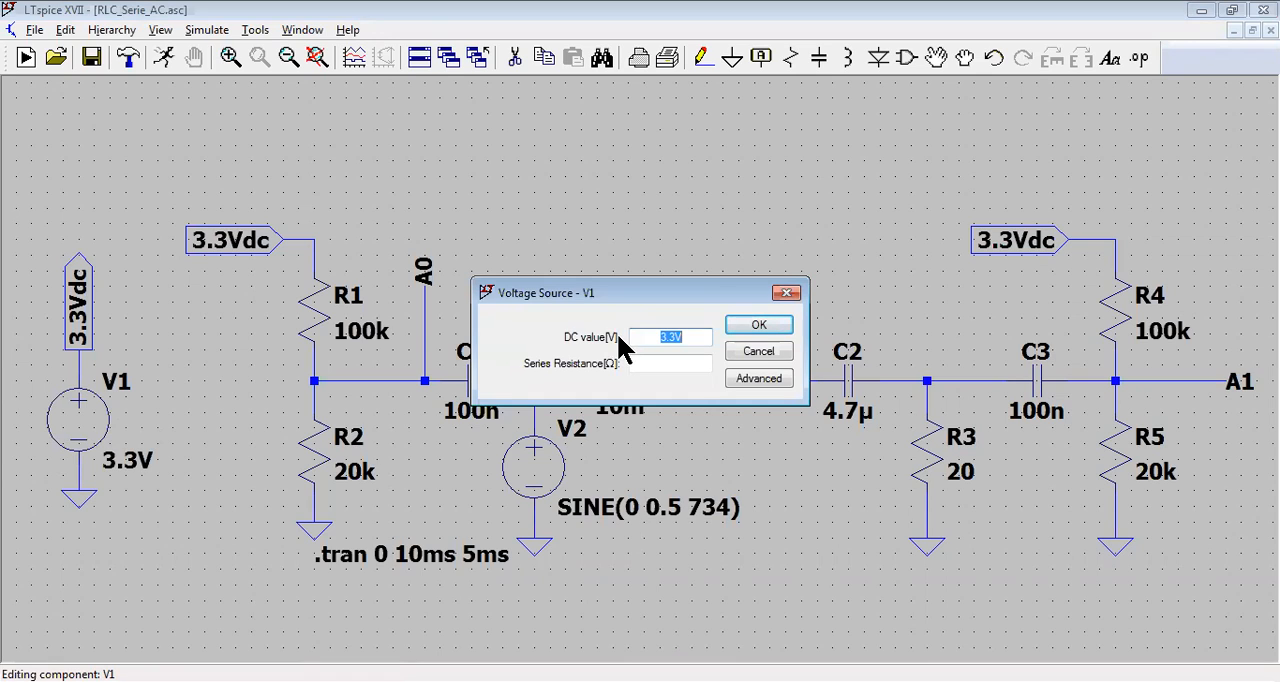
left_click(737, 328)
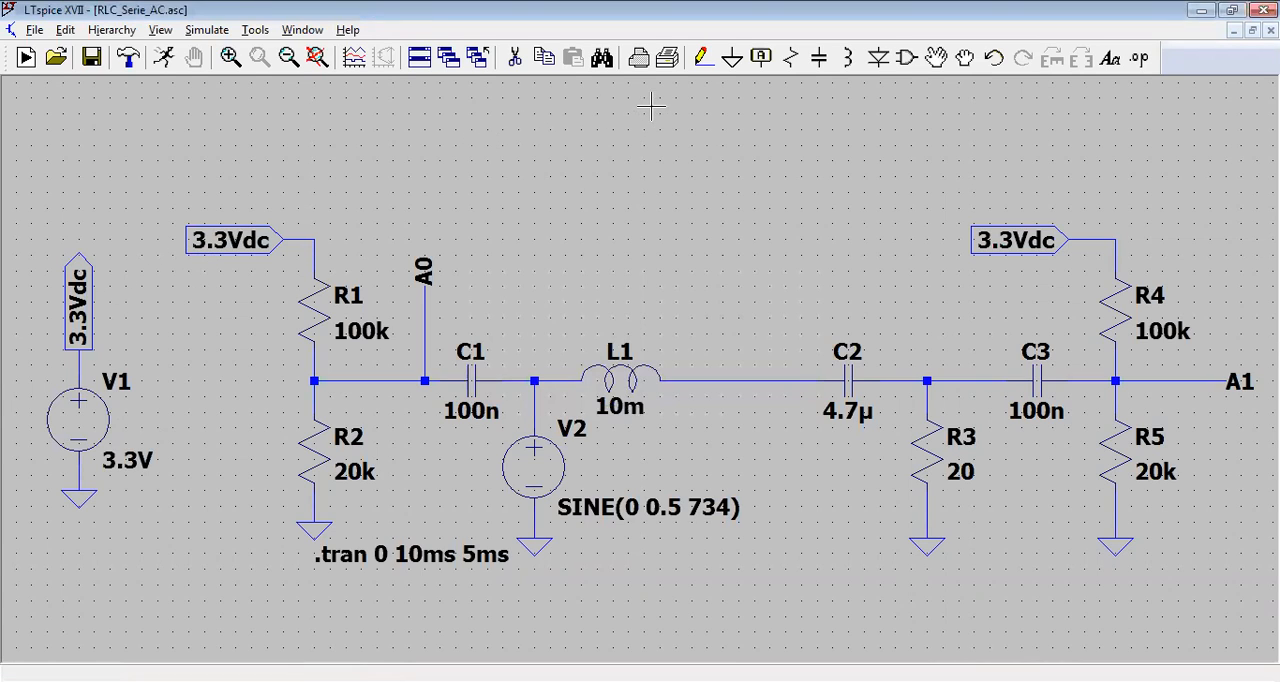
Step: Create a net label named ABC with no port type and place it in the empty area above inductor L1
left_click(761, 56)
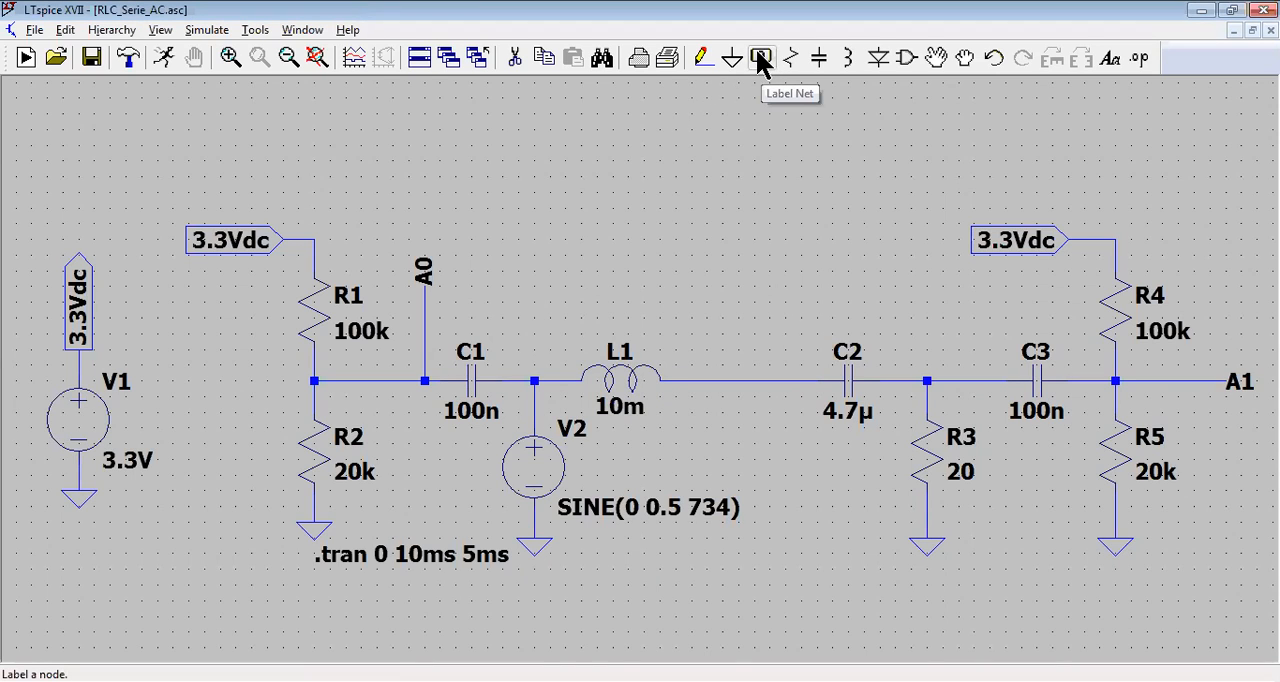
left_click(761, 56)
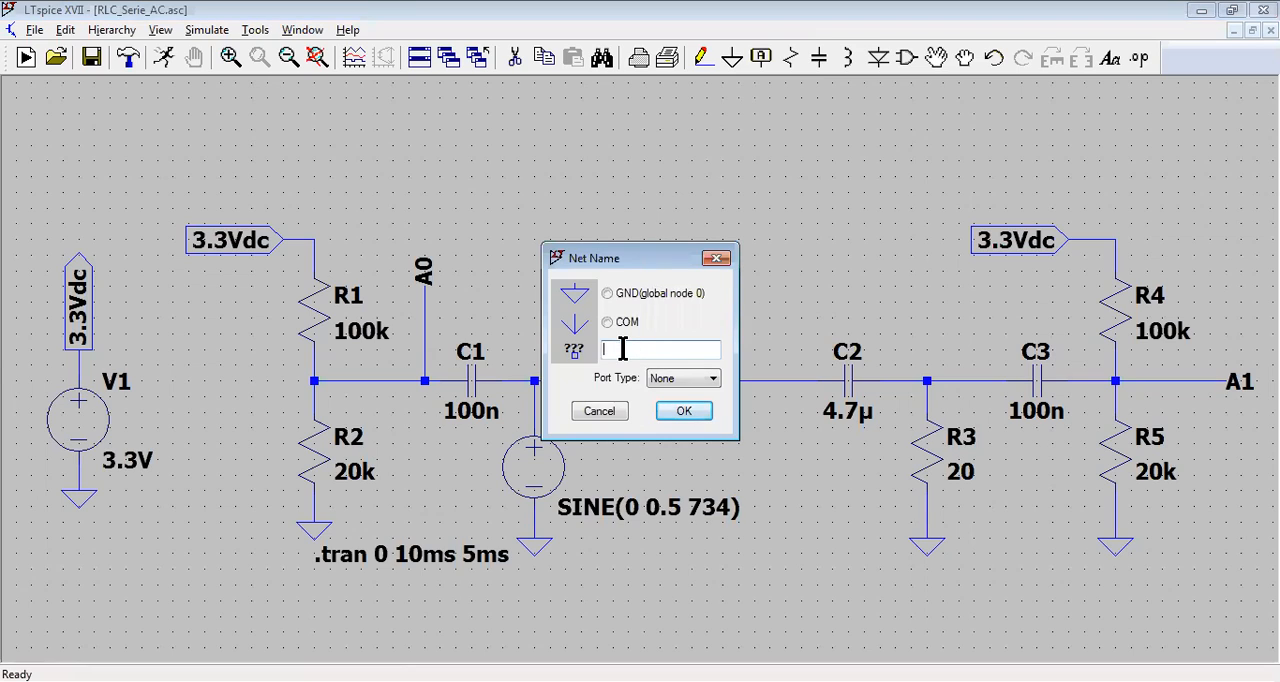
type("A\"·")
key("BackSpace")
key("BackSpace")
type("BC")
left_click(680, 413)
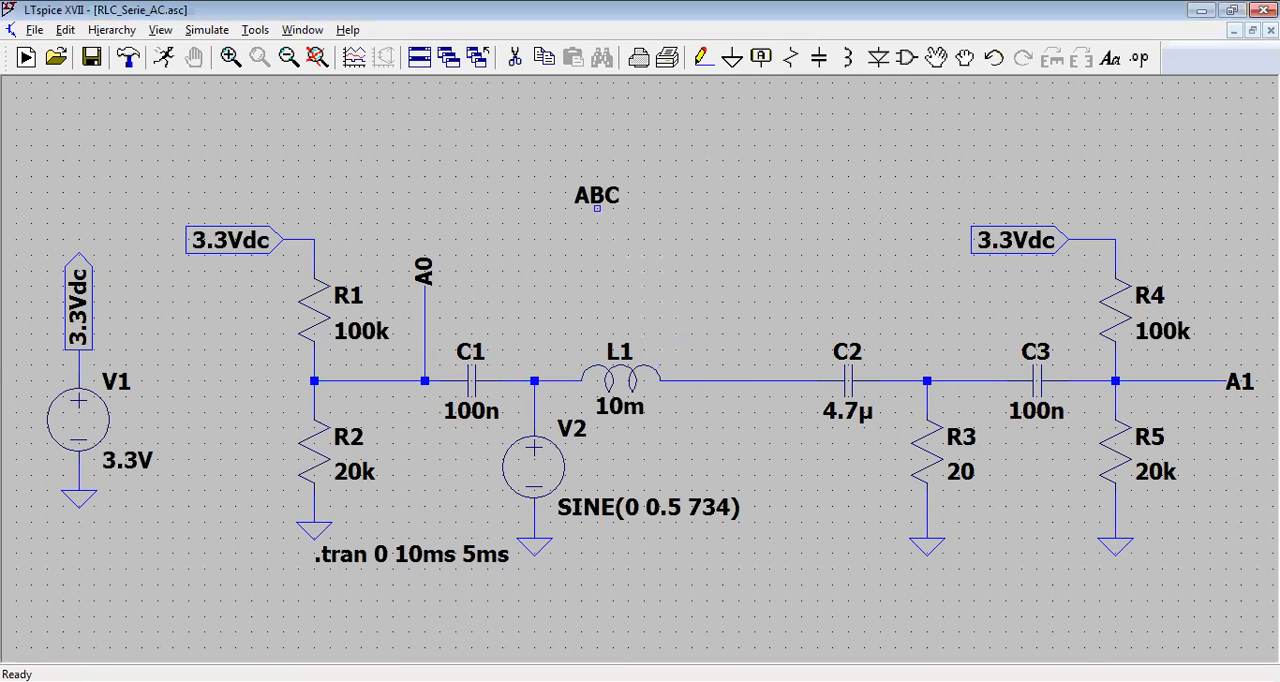
left_click(597, 191)
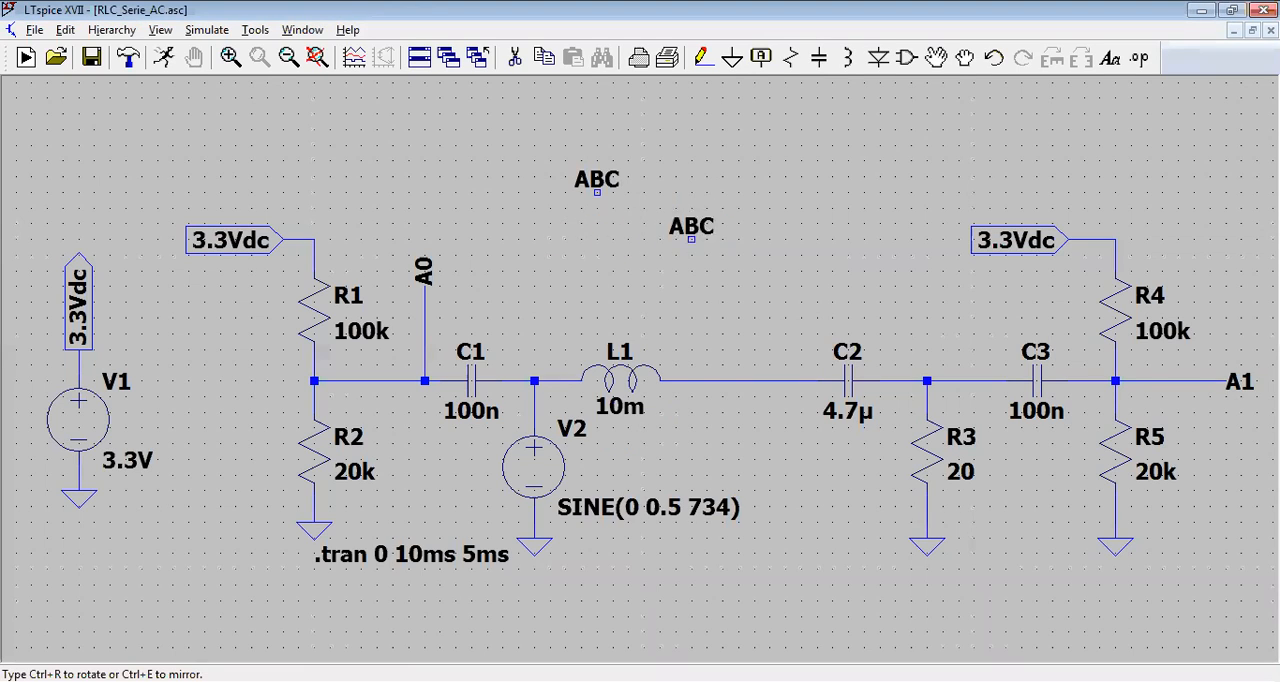
Step: Place three more copies of the ABC label around the first one above the circuit
left_click(722, 160)
left_click(691, 239)
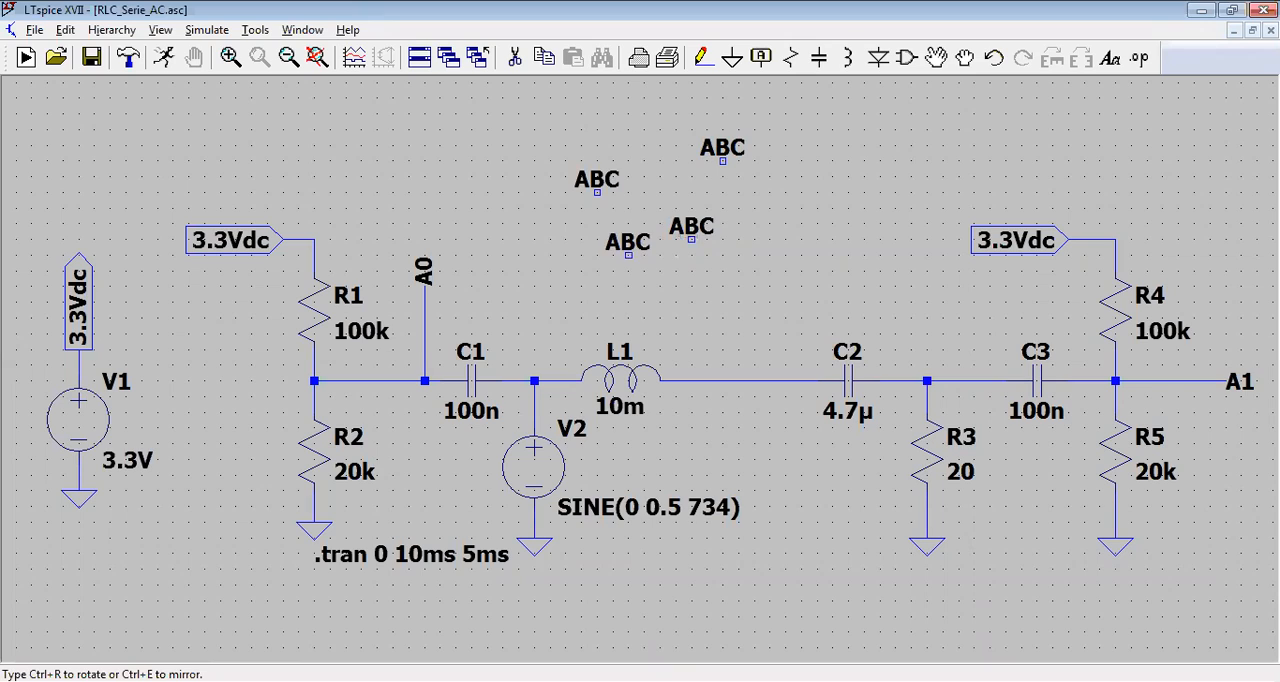
left_click(597, 271)
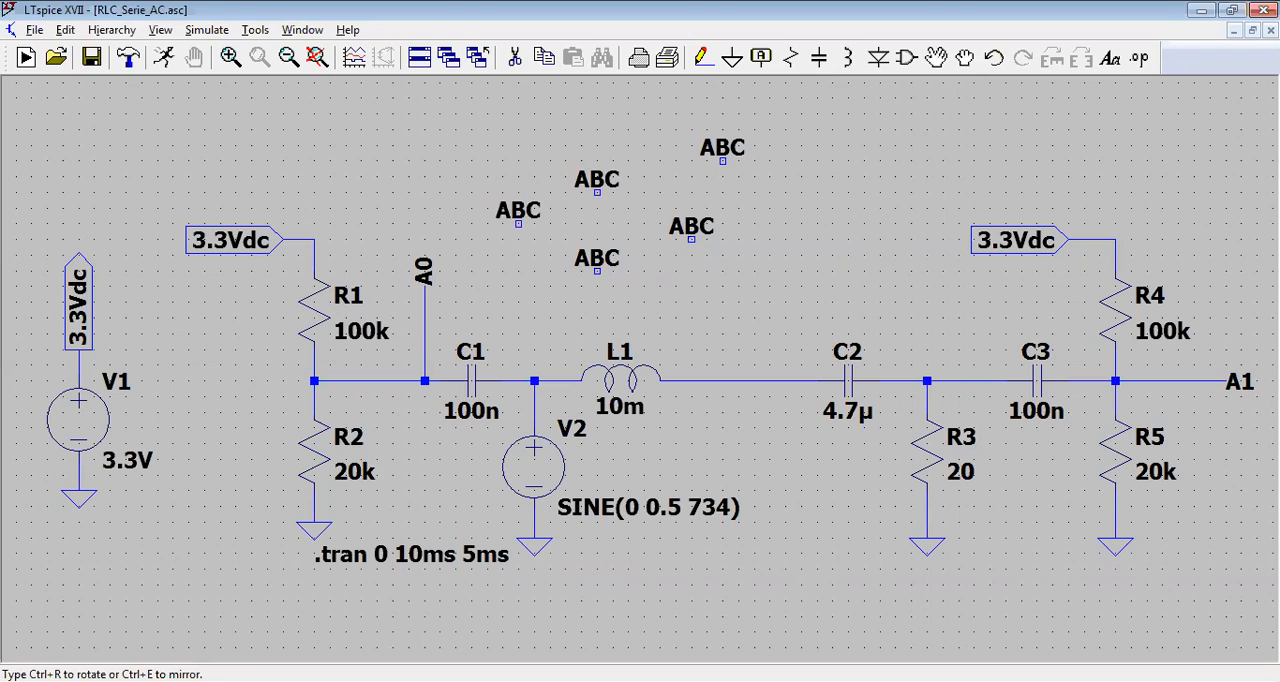
key("Escape")
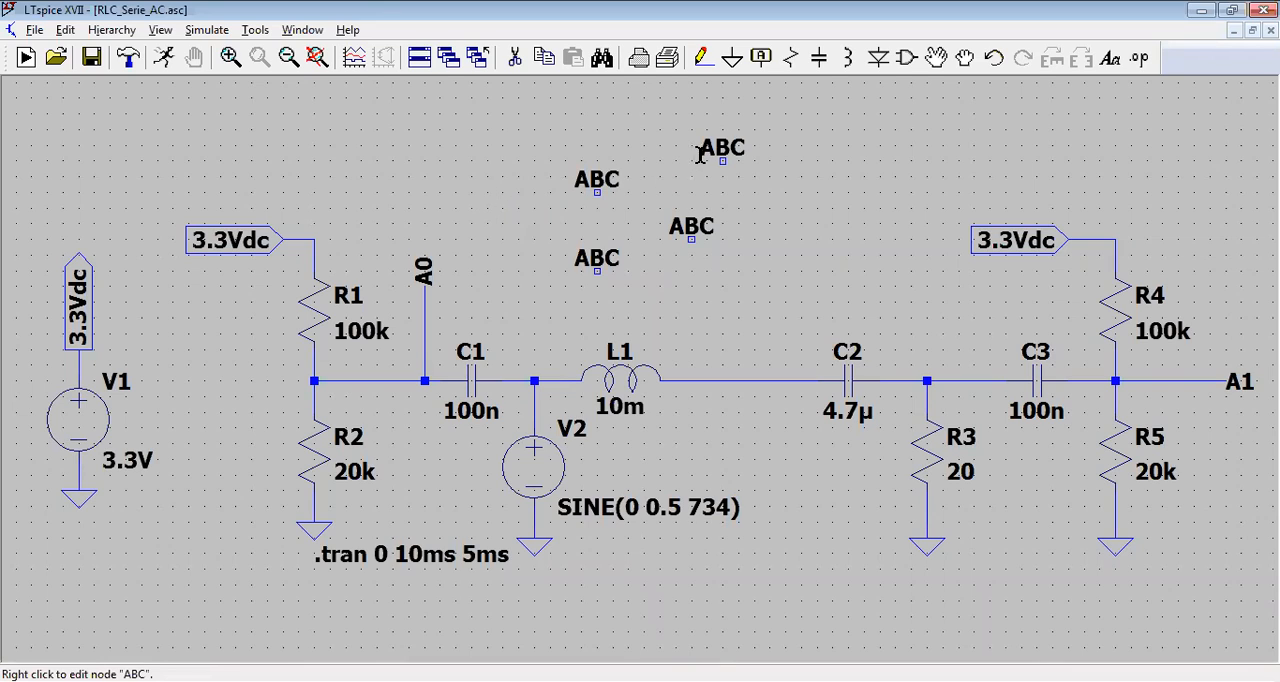
Step: Delete the three extra ABC labels, leaving only the first one placed
left_click(515, 60)
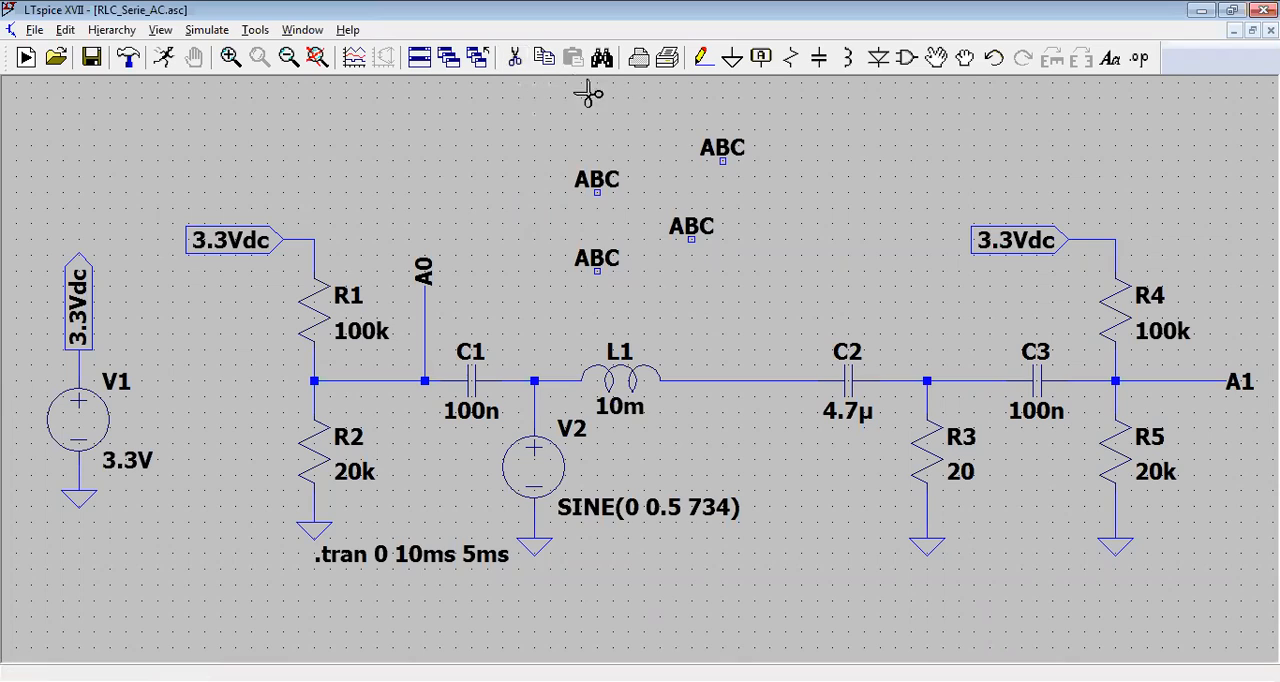
left_click(709, 151)
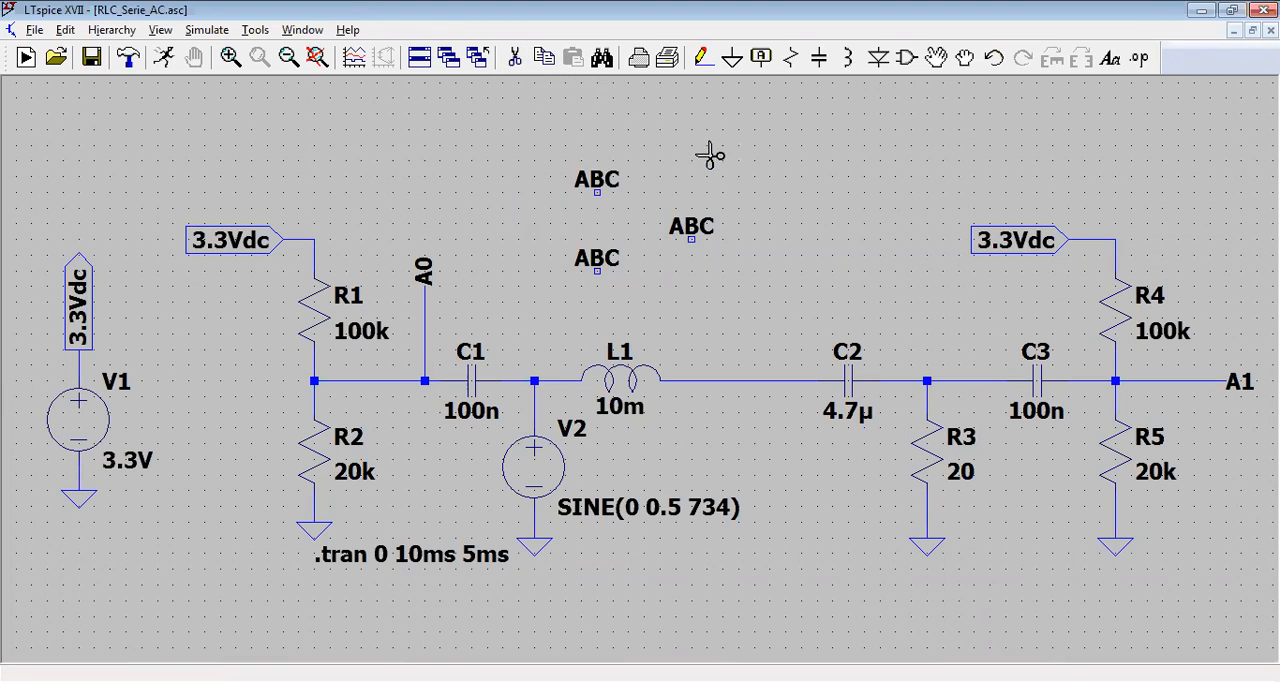
left_click(690, 226)
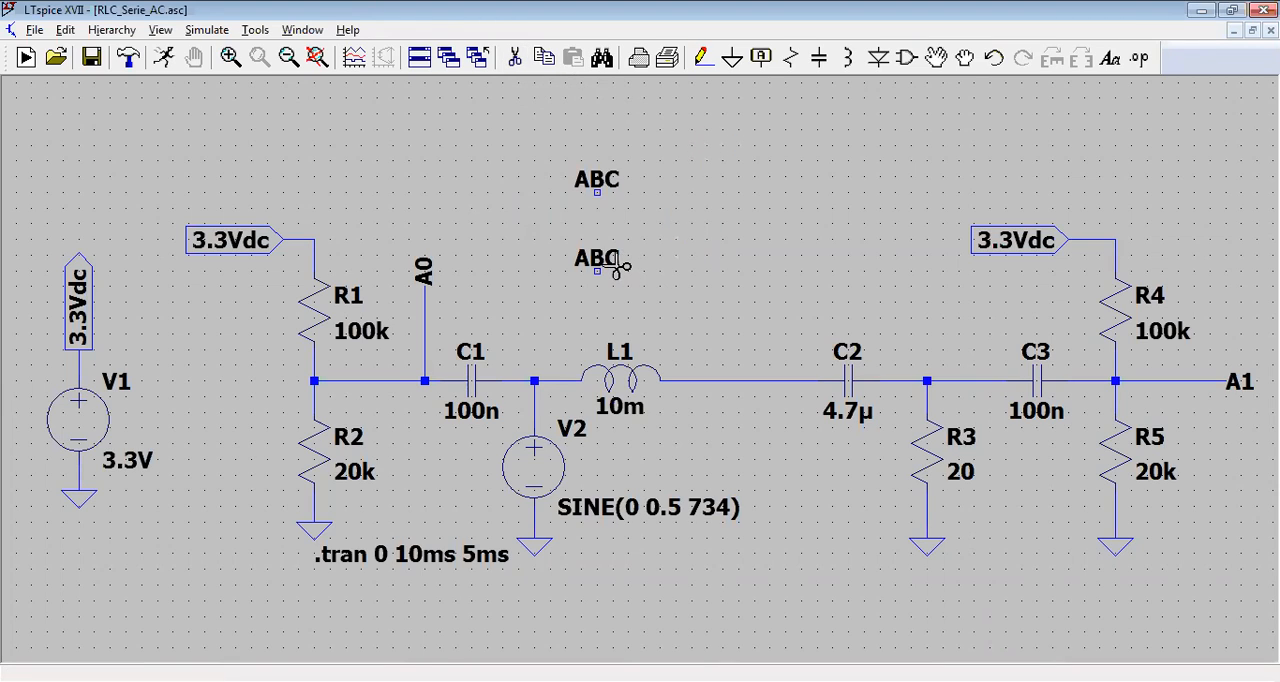
left_click(610, 265)
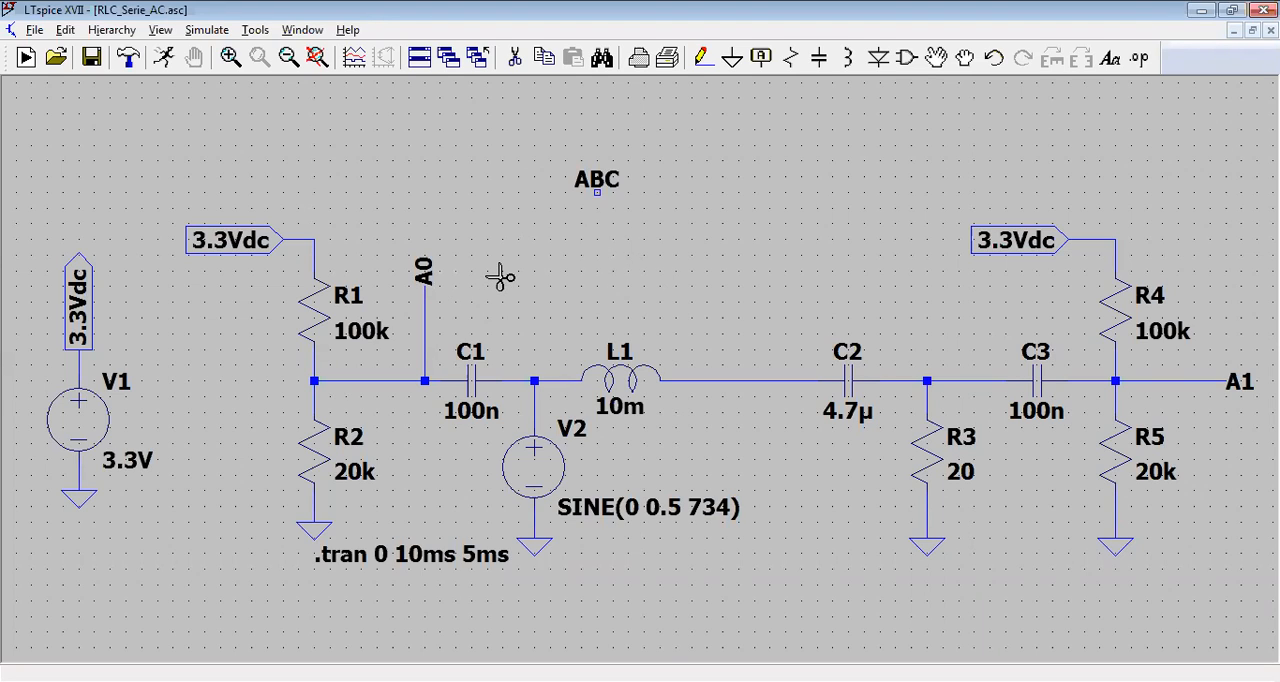
key("Escape")
left_click(596, 200)
left_click(761, 58)
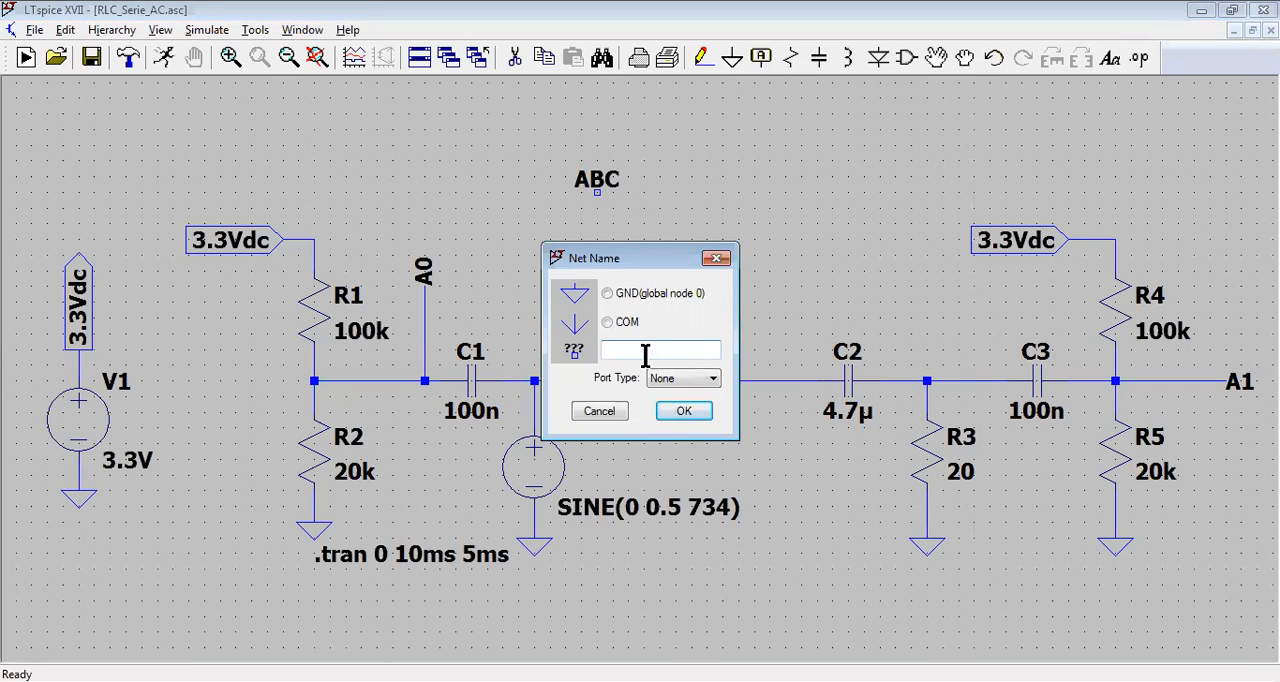
type("ab")
left_click(677, 408)
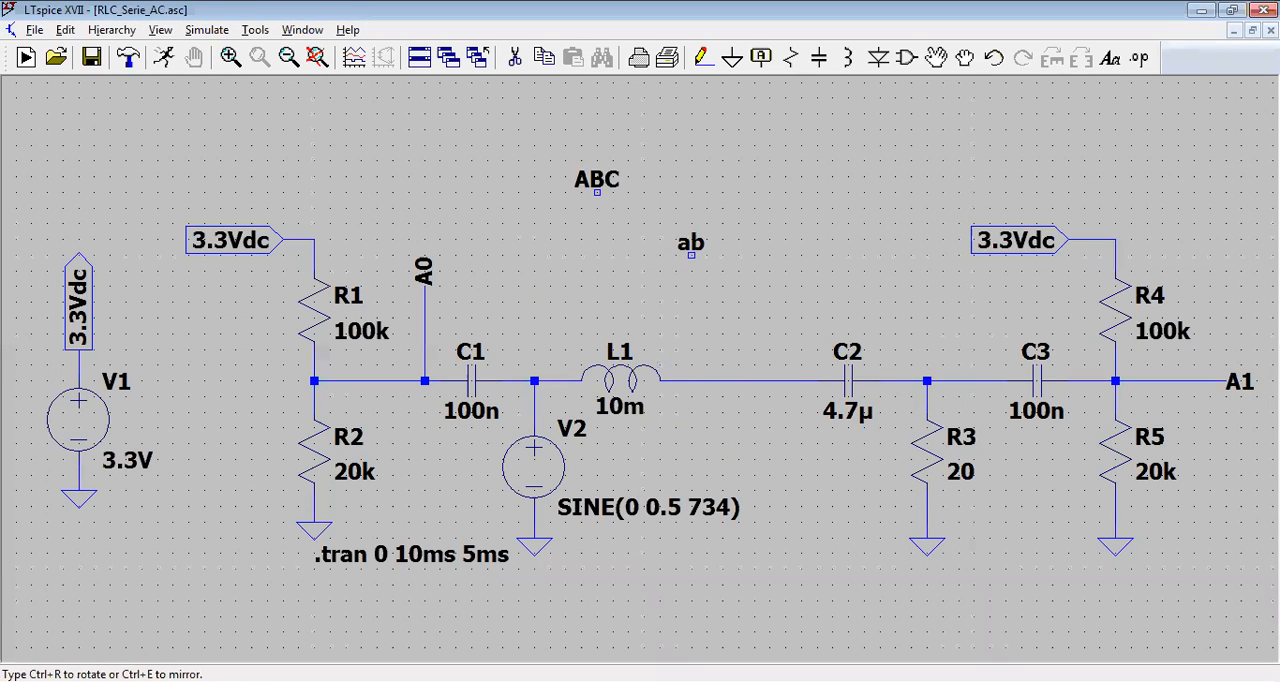
key("Escape")
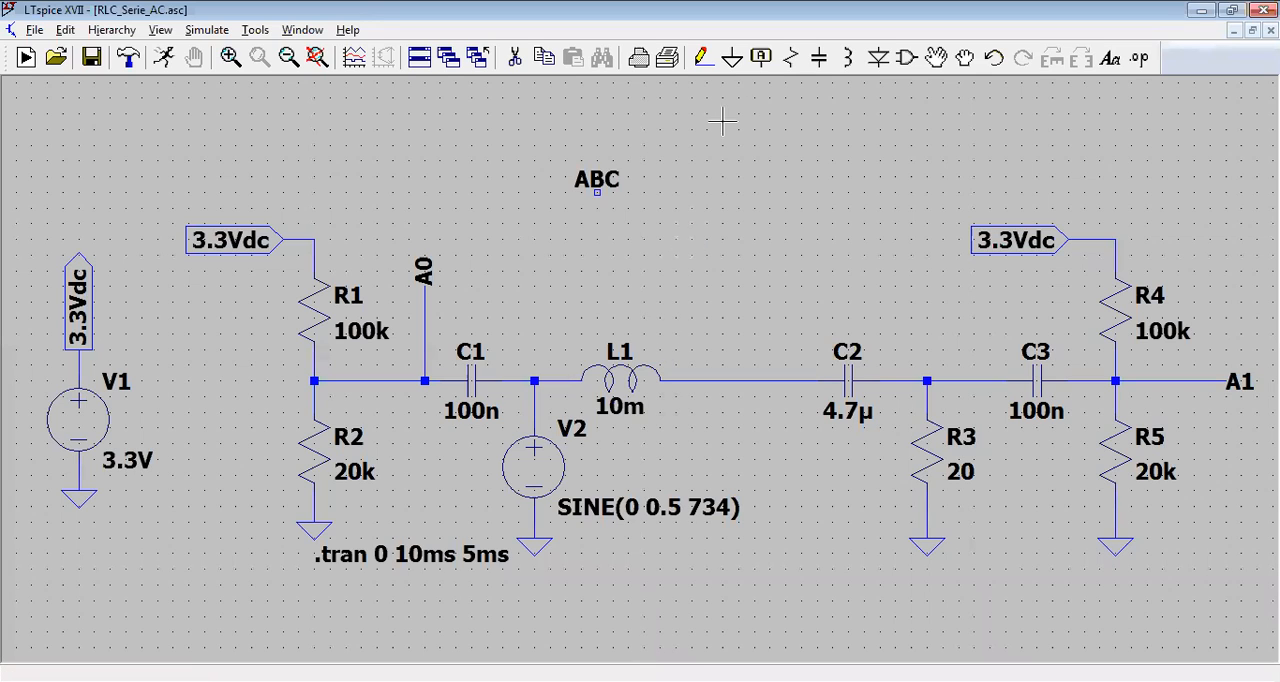
Step: Create a net label named AB with the Output port type and place it beside the ABC label
left_click(760, 58)
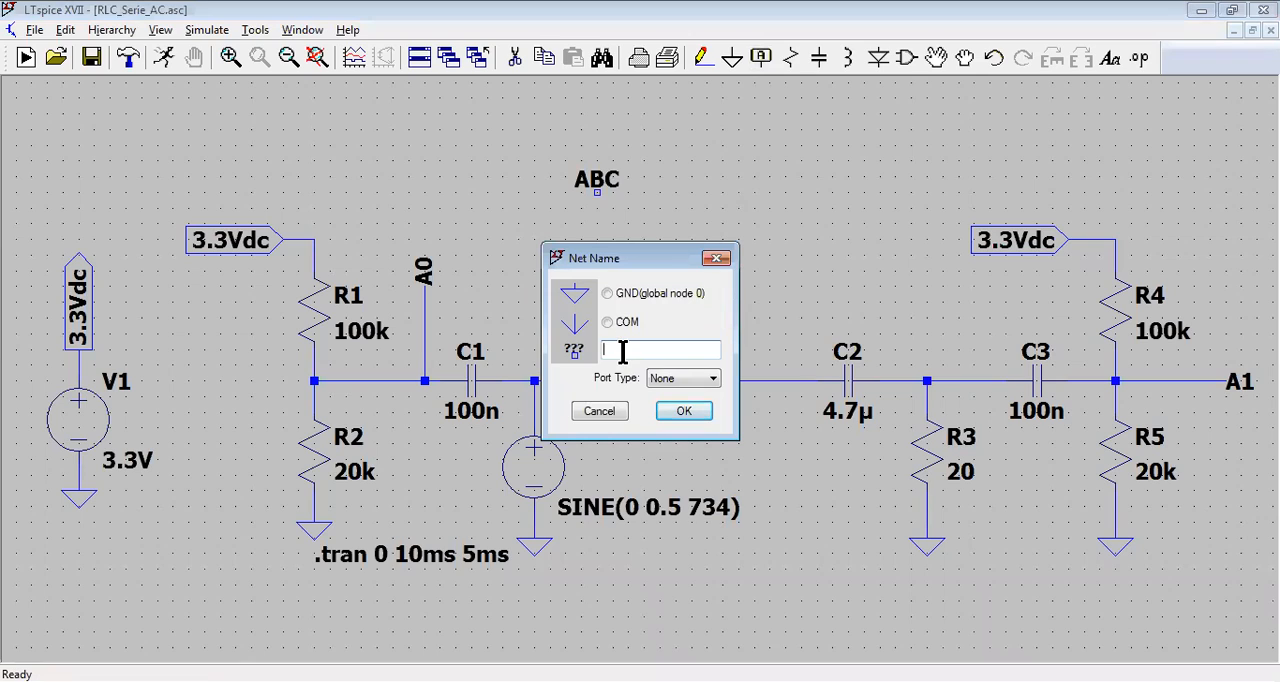
type("AB")
left_click(714, 380)
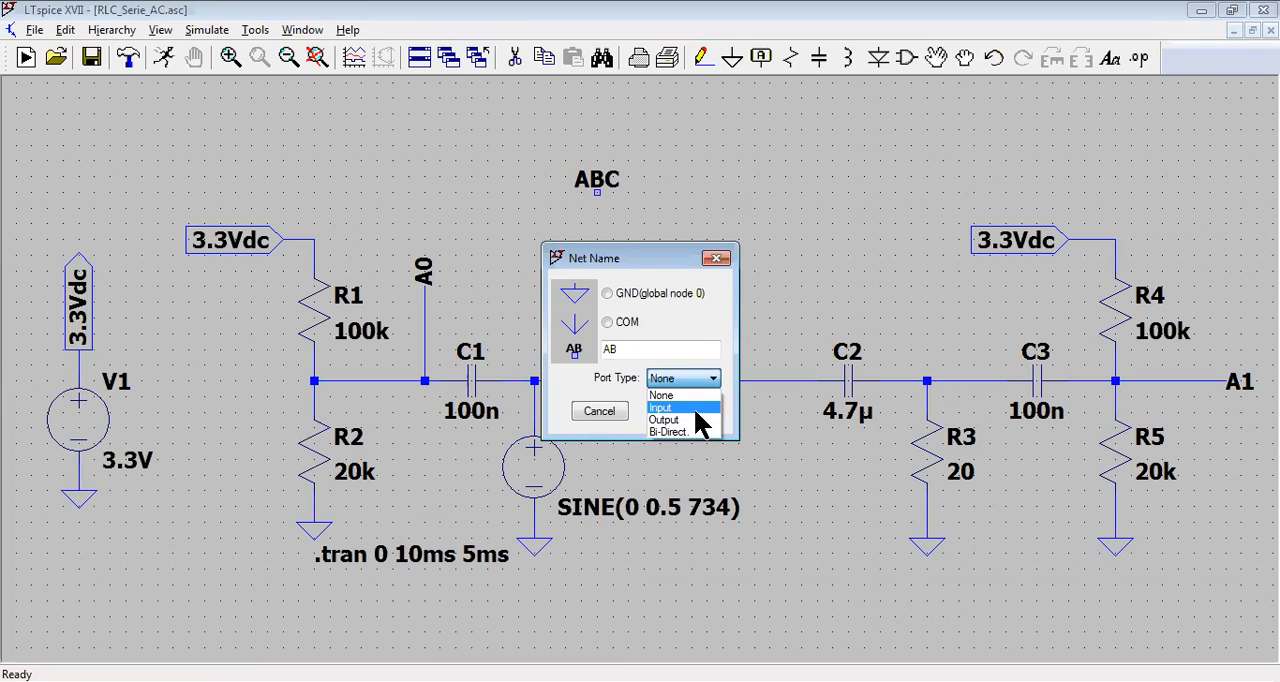
left_click(700, 408)
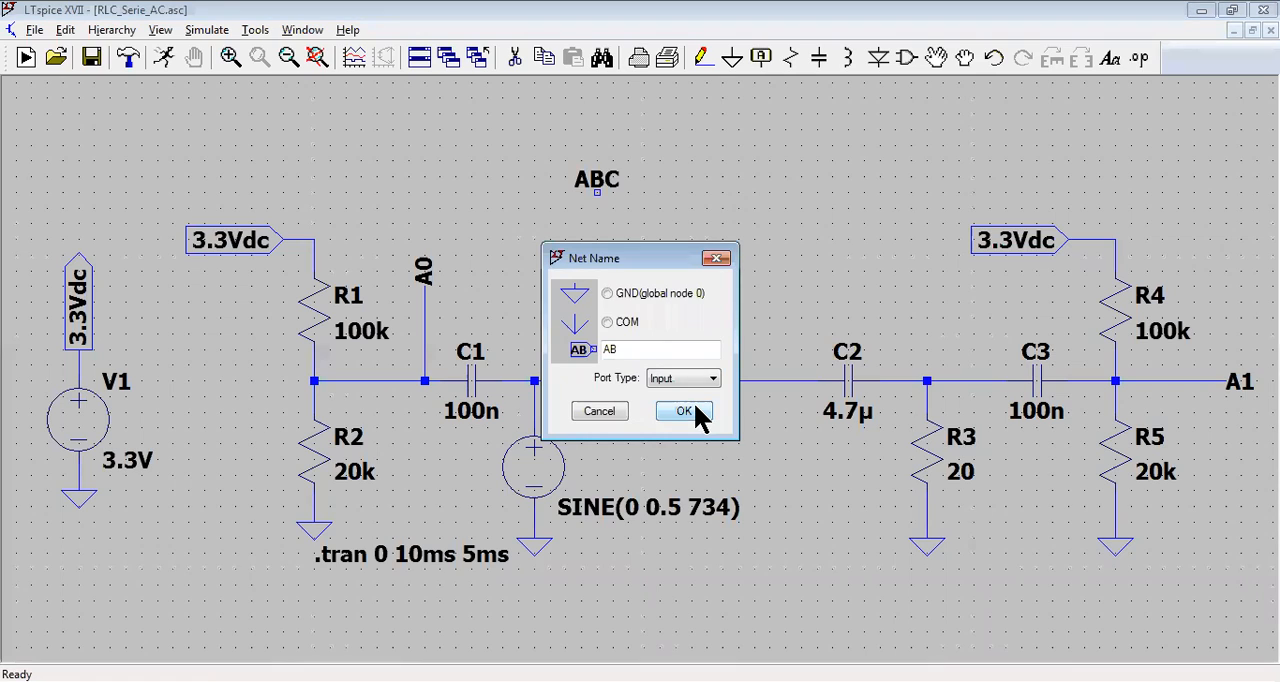
left_click(713, 378)
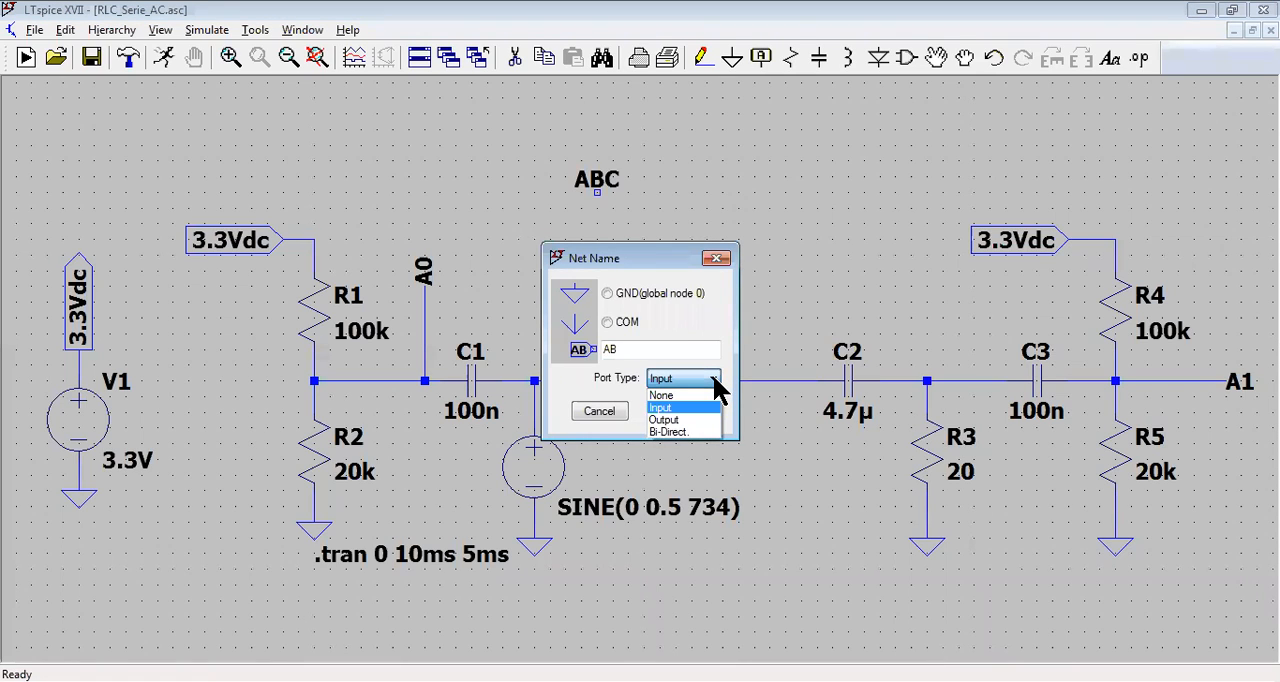
left_click(698, 424)
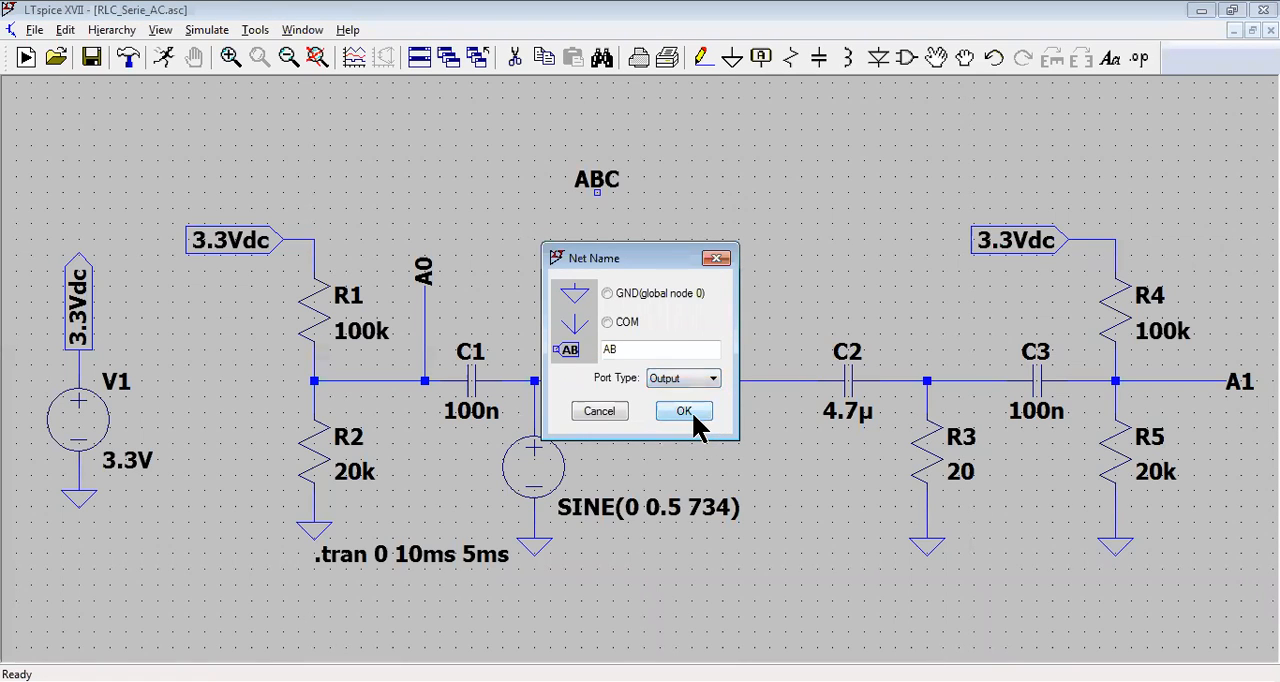
left_click(690, 418)
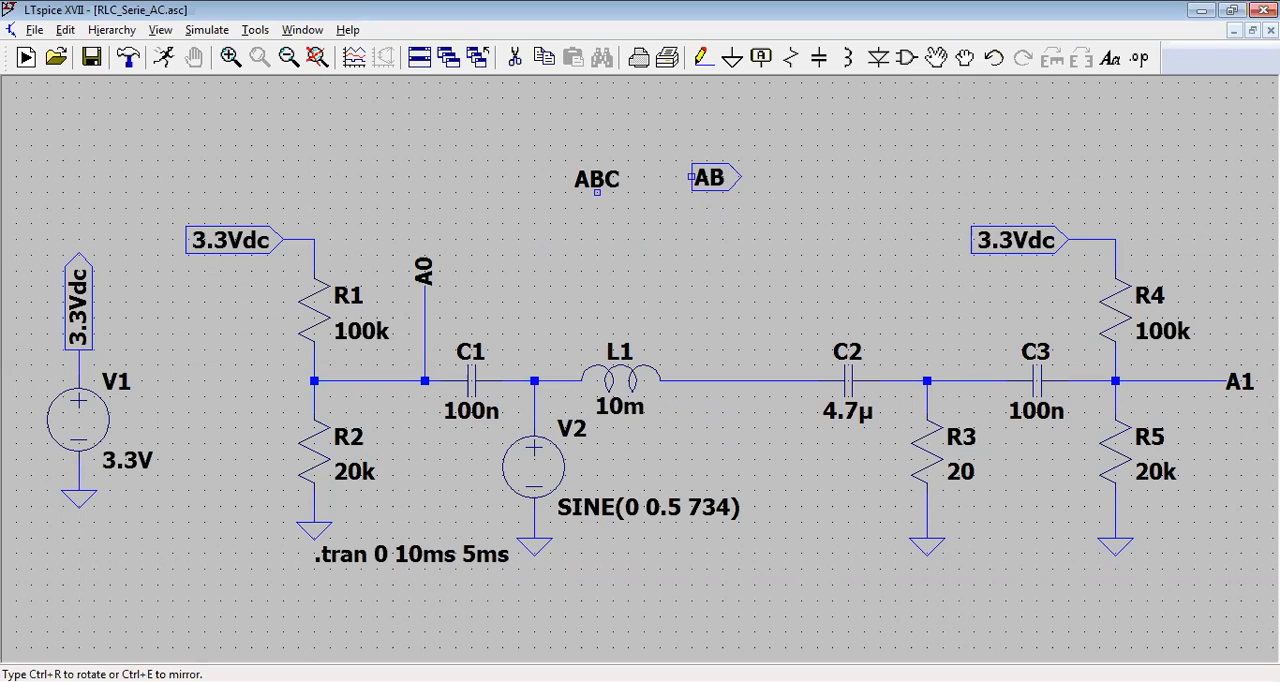
left_click(690, 177)
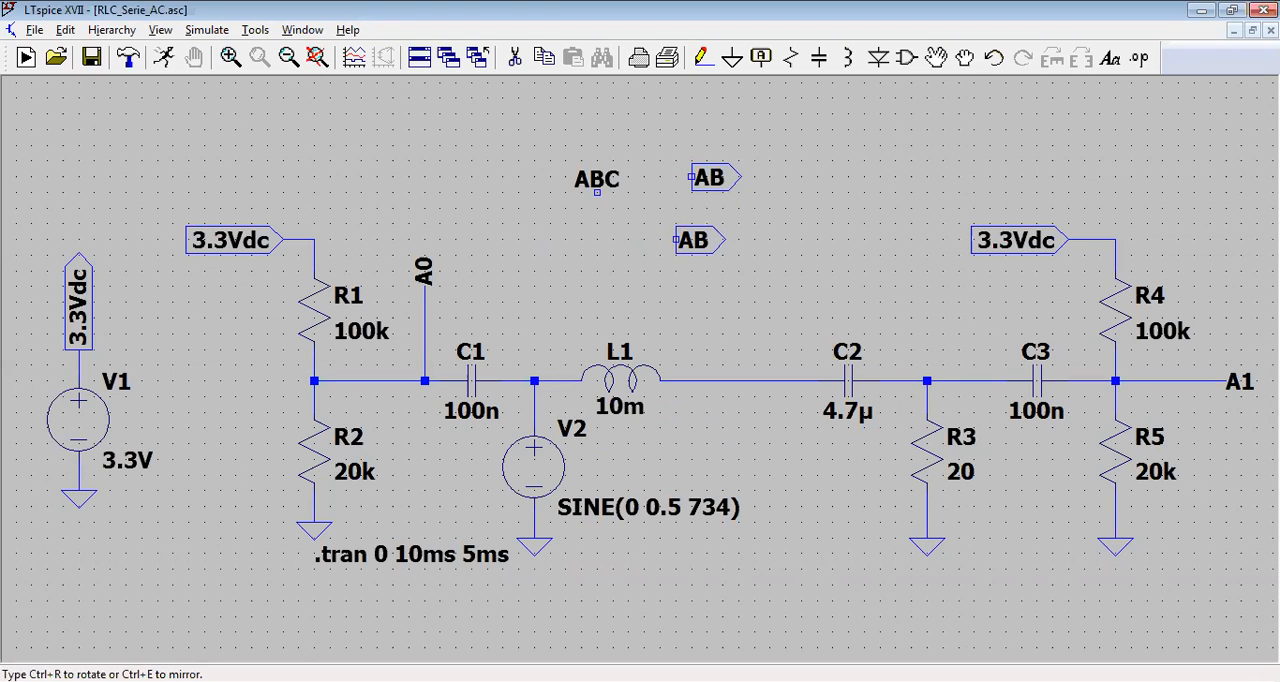
key("Escape")
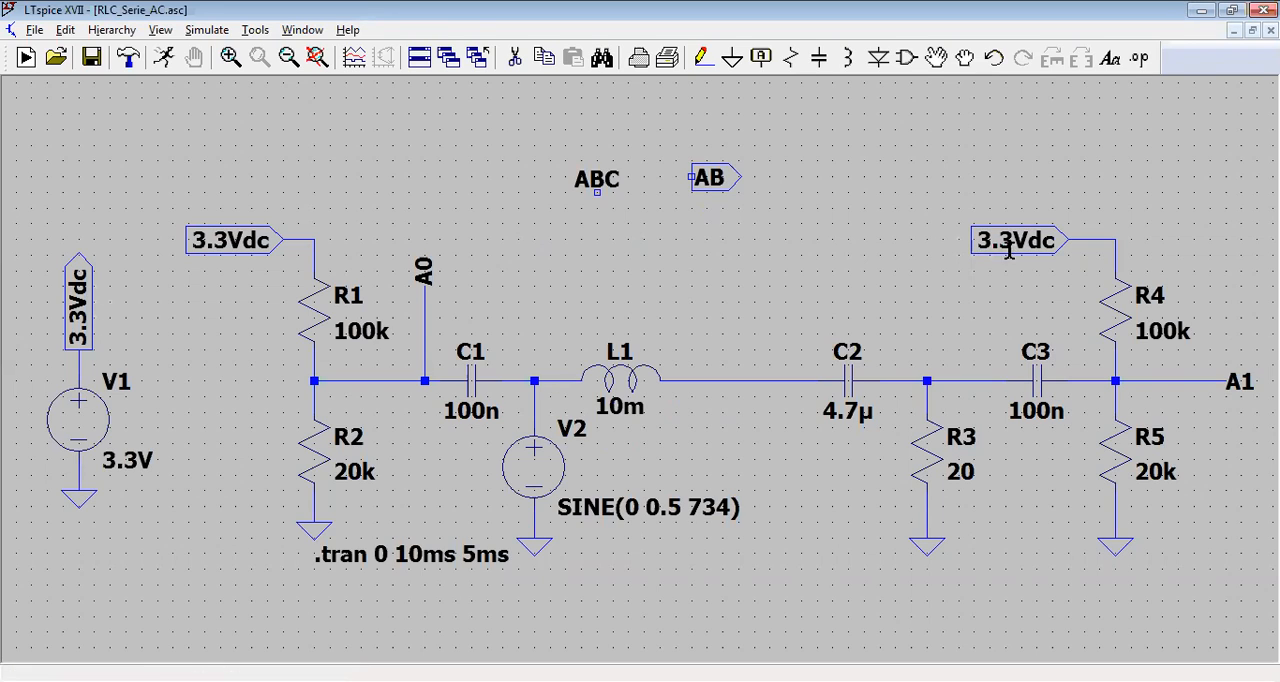
Step: Create a net label named AB with the Input port type and place it beside the AB output label
left_click(762, 57)
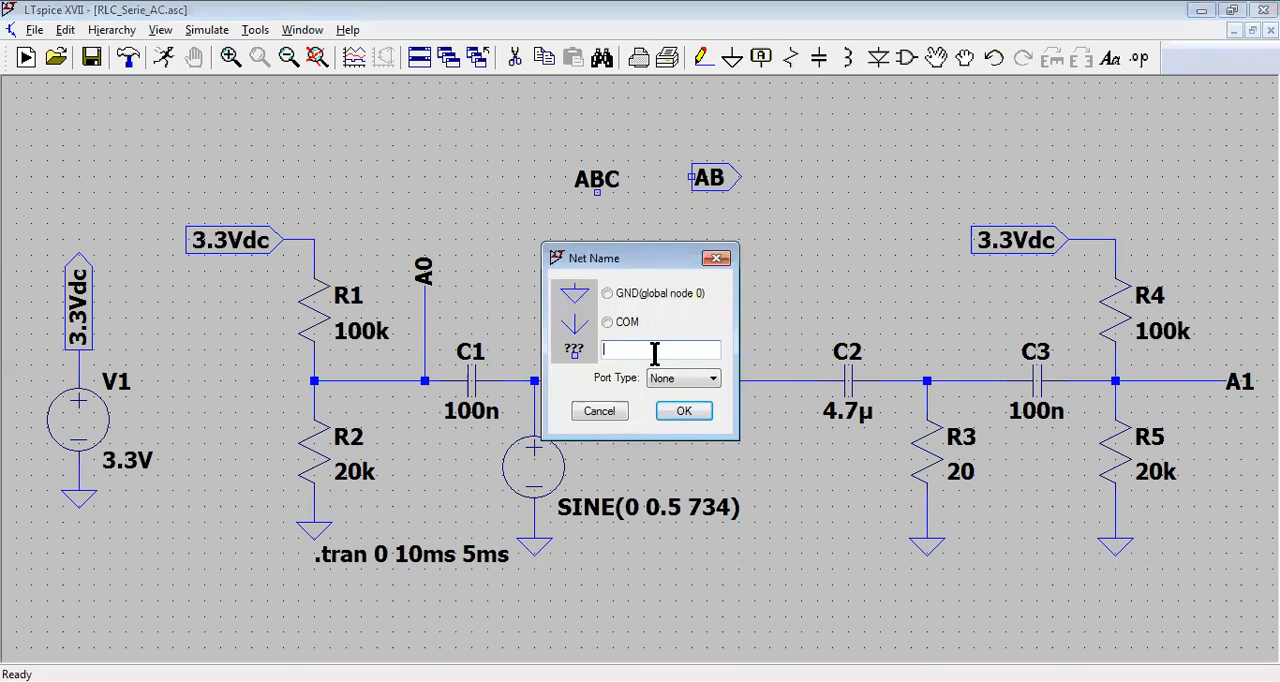
type("AB")
left_click(711, 382)
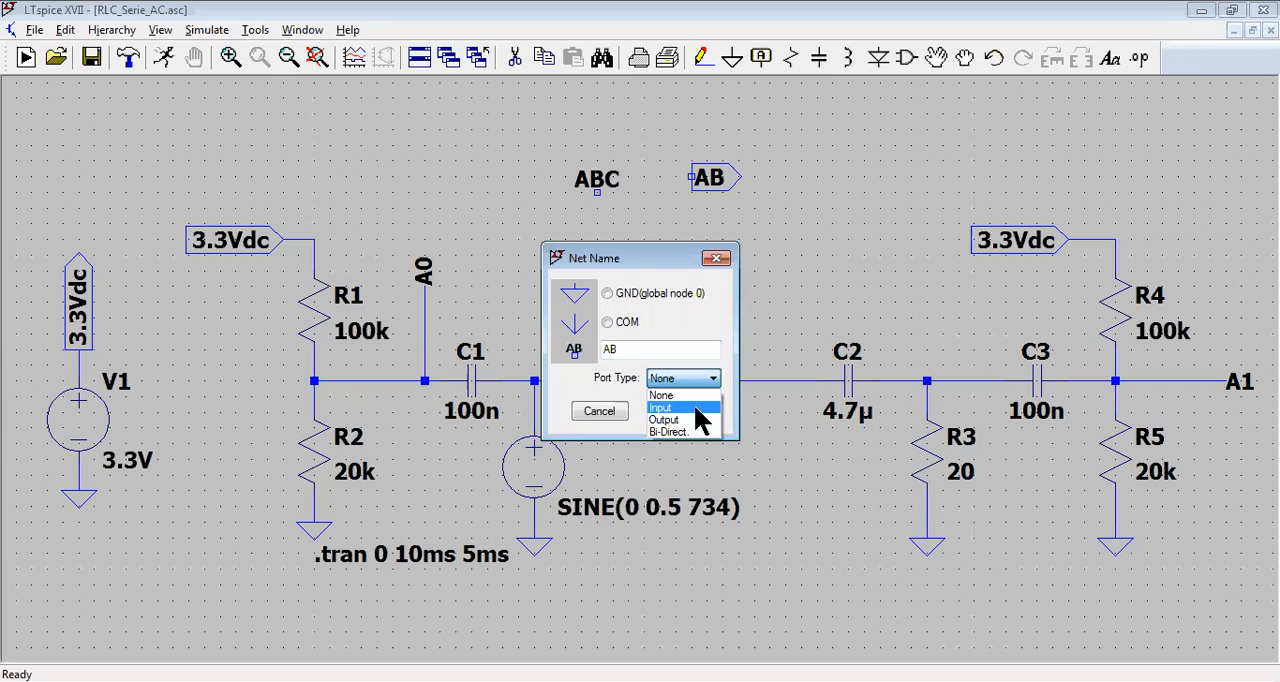
left_click(700, 409)
left_click(684, 412)
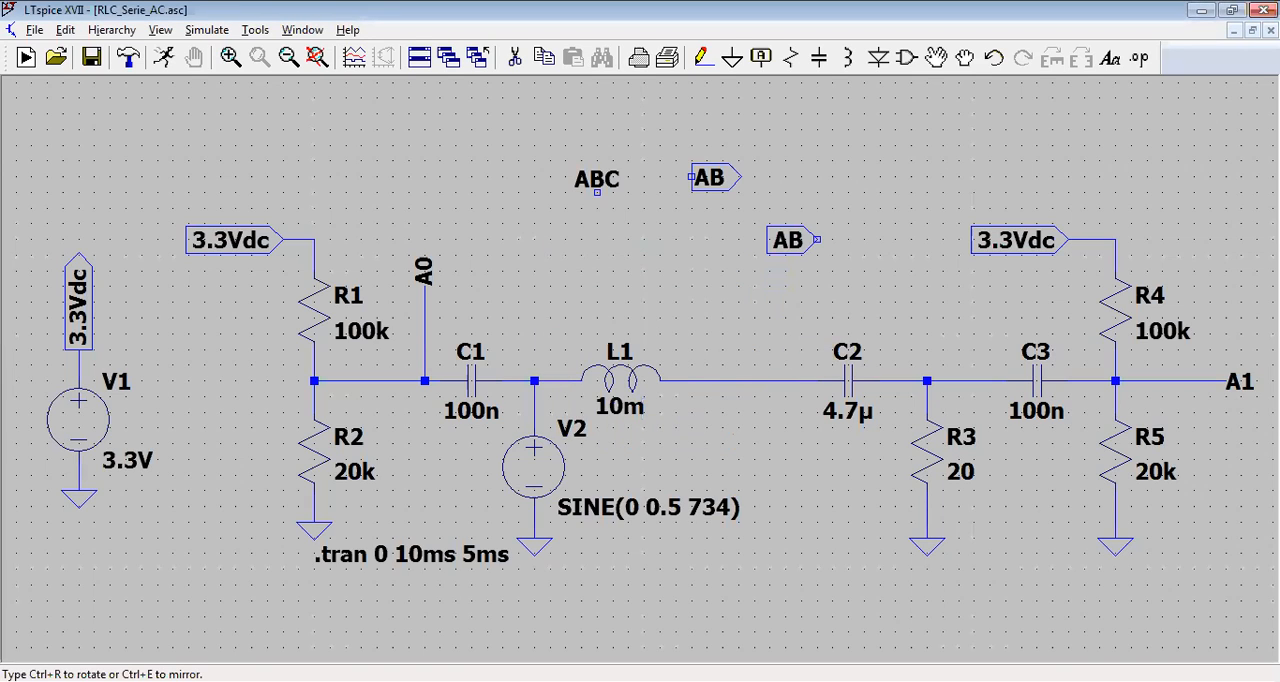
left_click(833, 224)
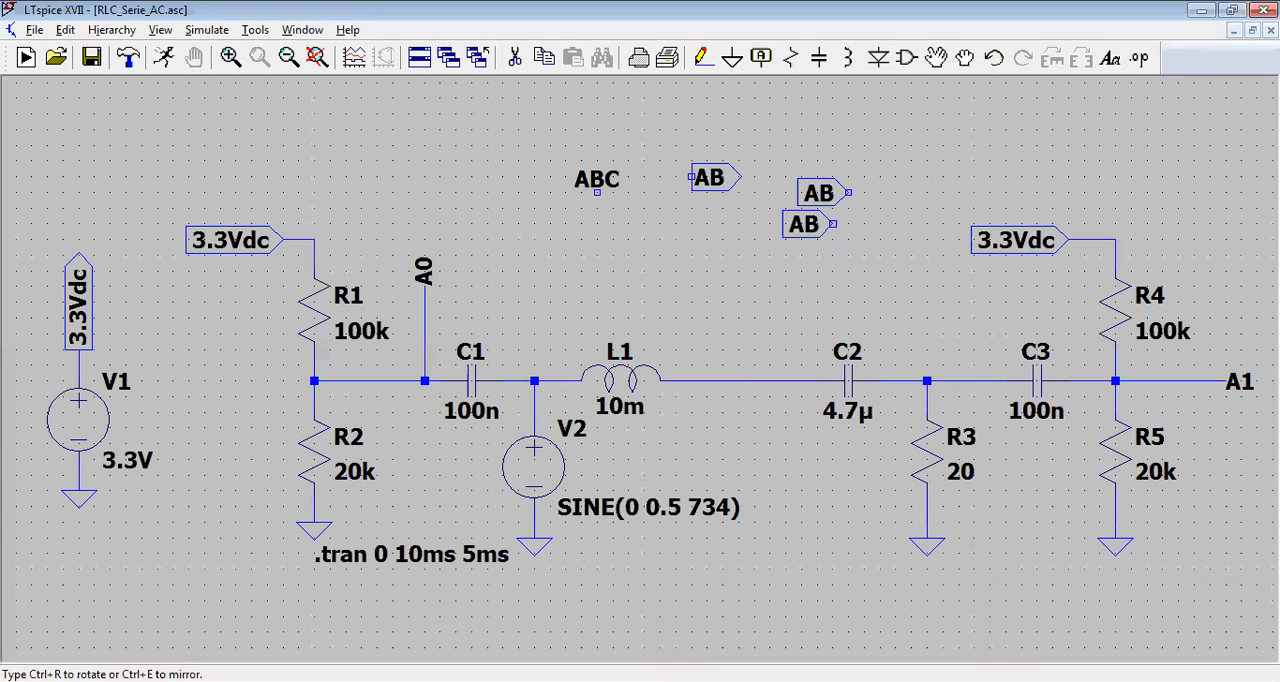
key("Escape")
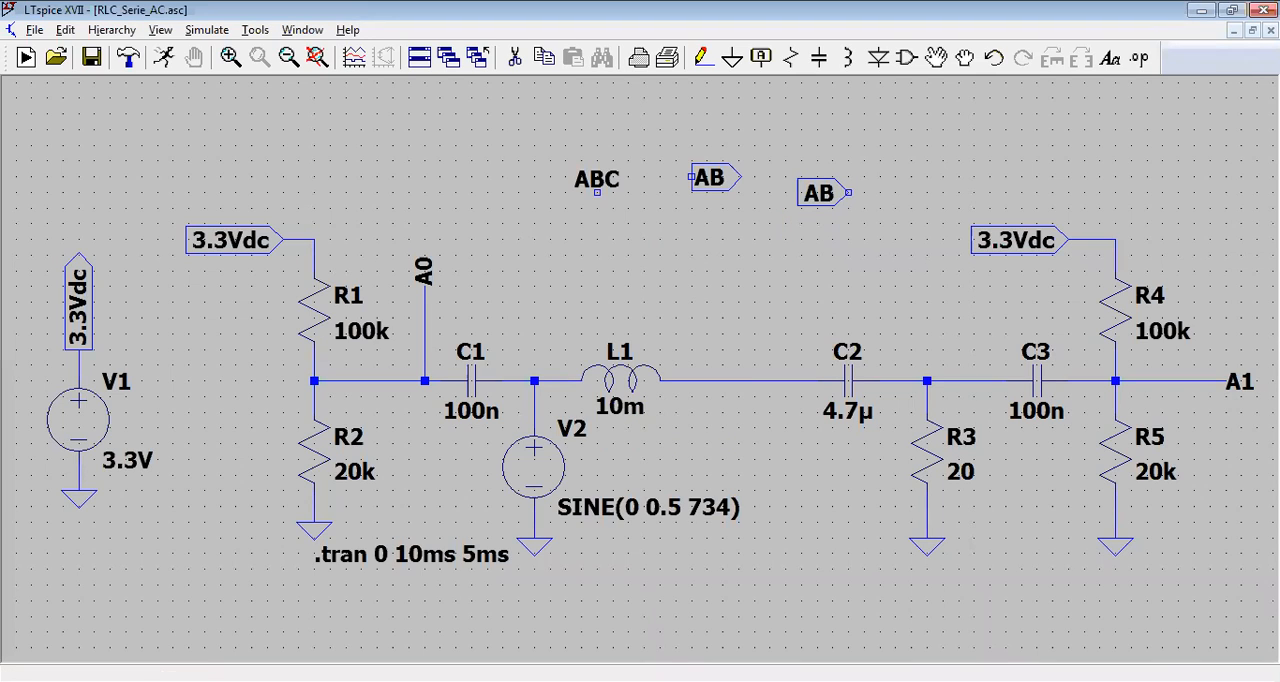
Step: Stop placing AB labels and delete the ABC label and both AB labels above the circuit
key("r")
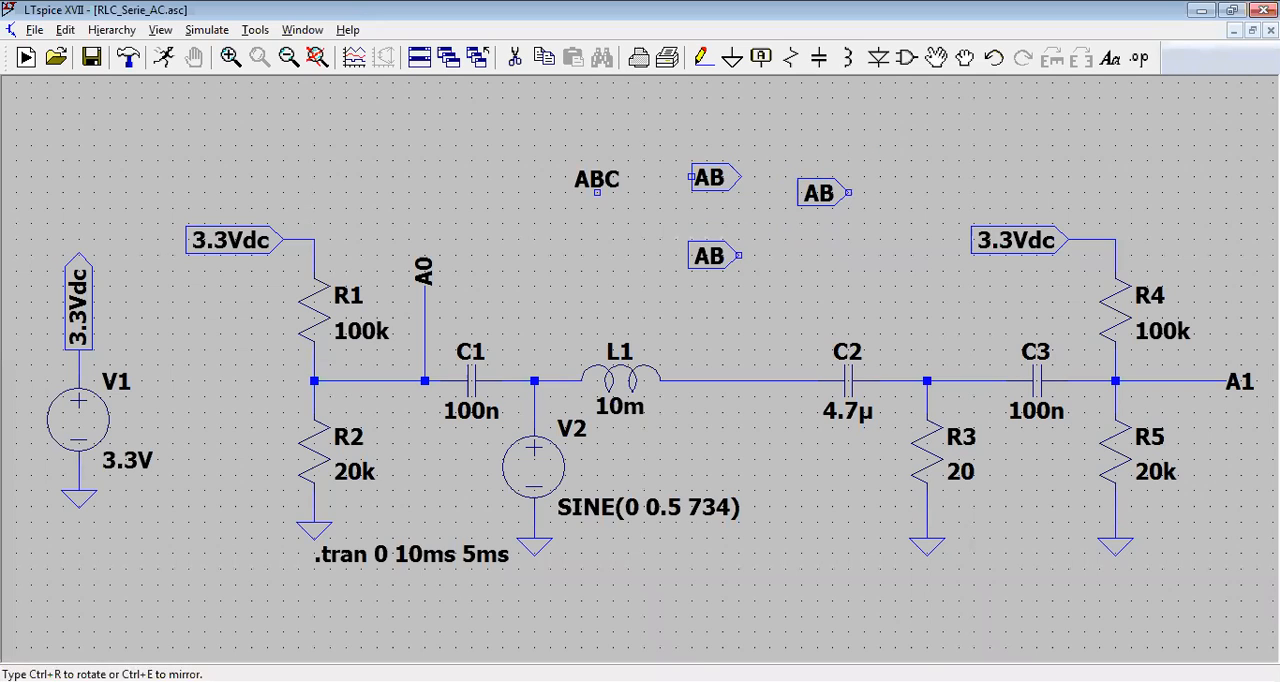
key("Escape")
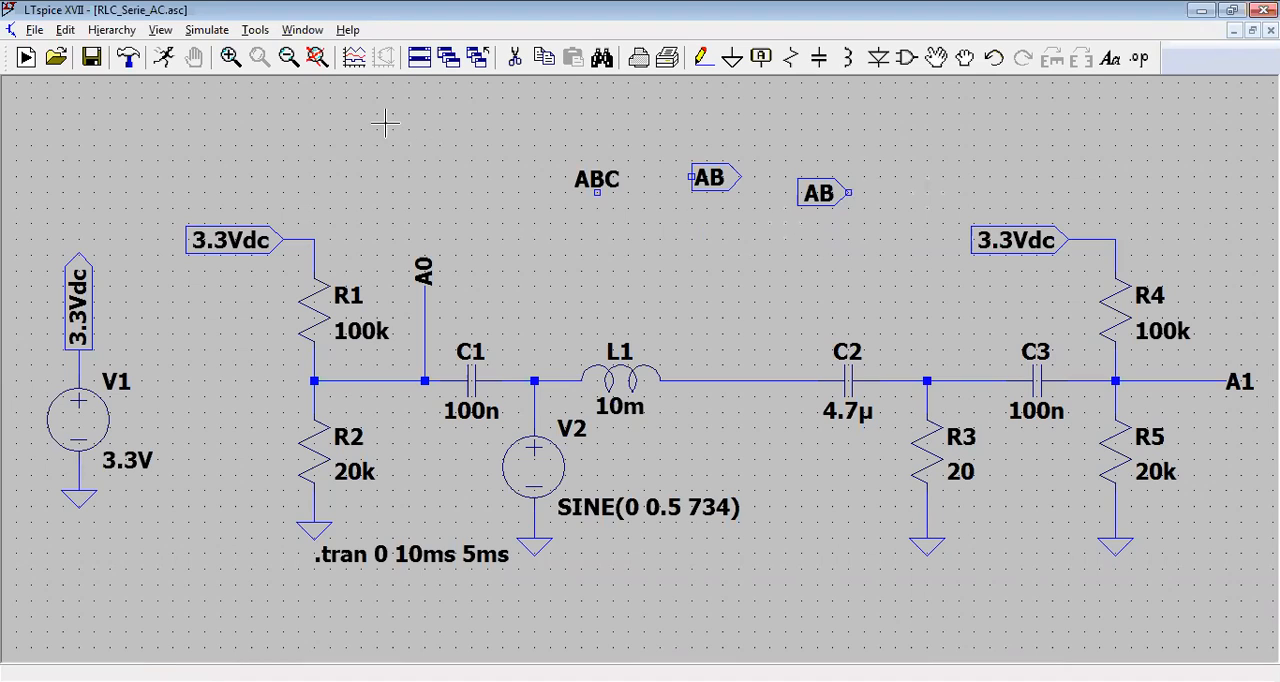
left_click(514, 60)
left_click(584, 184)
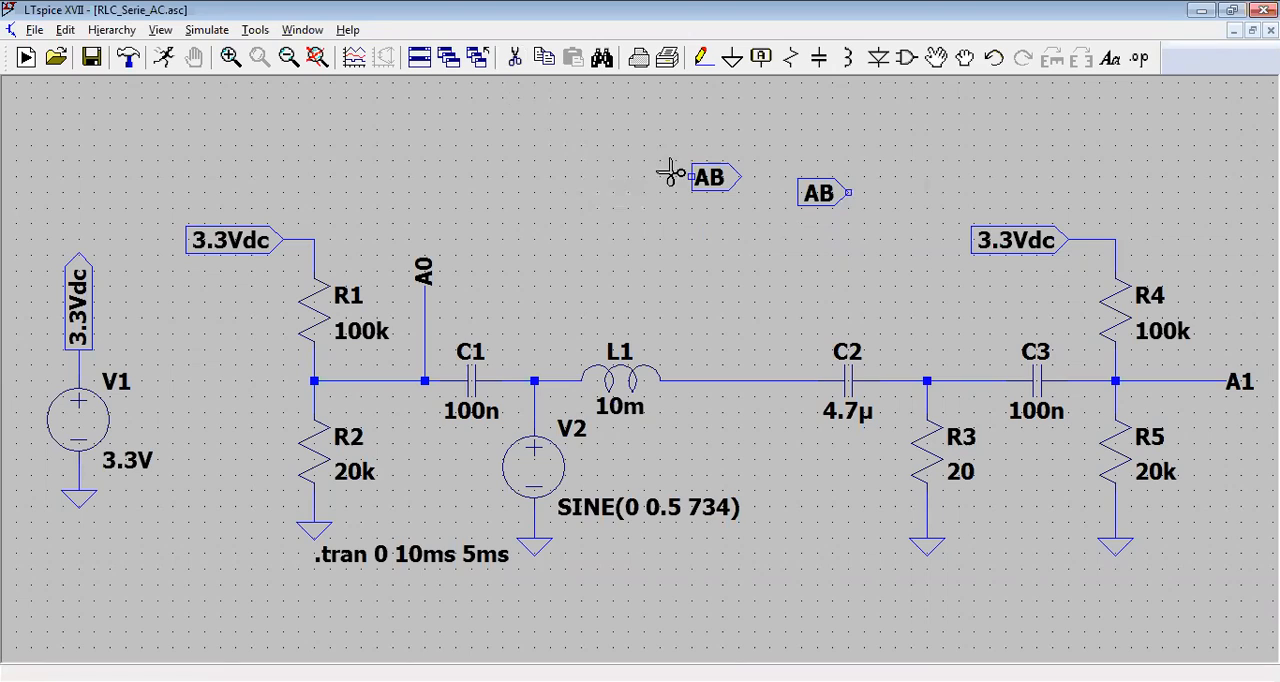
left_click(705, 176)
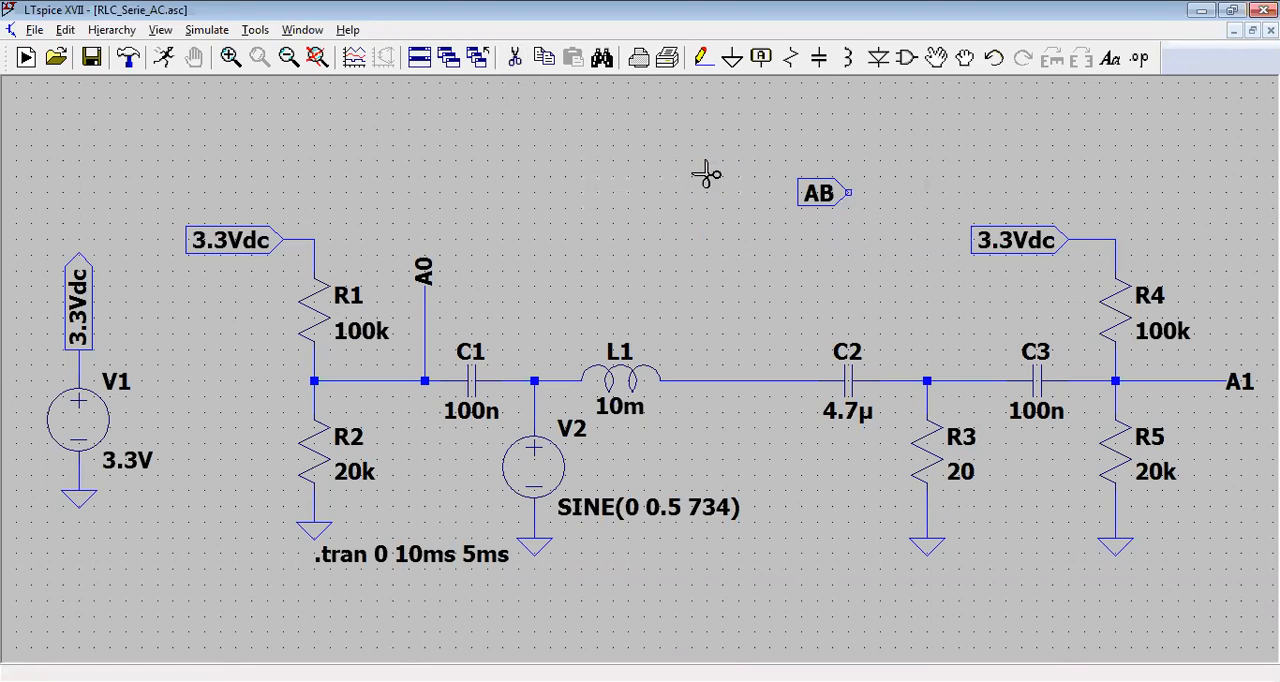
left_click(819, 194)
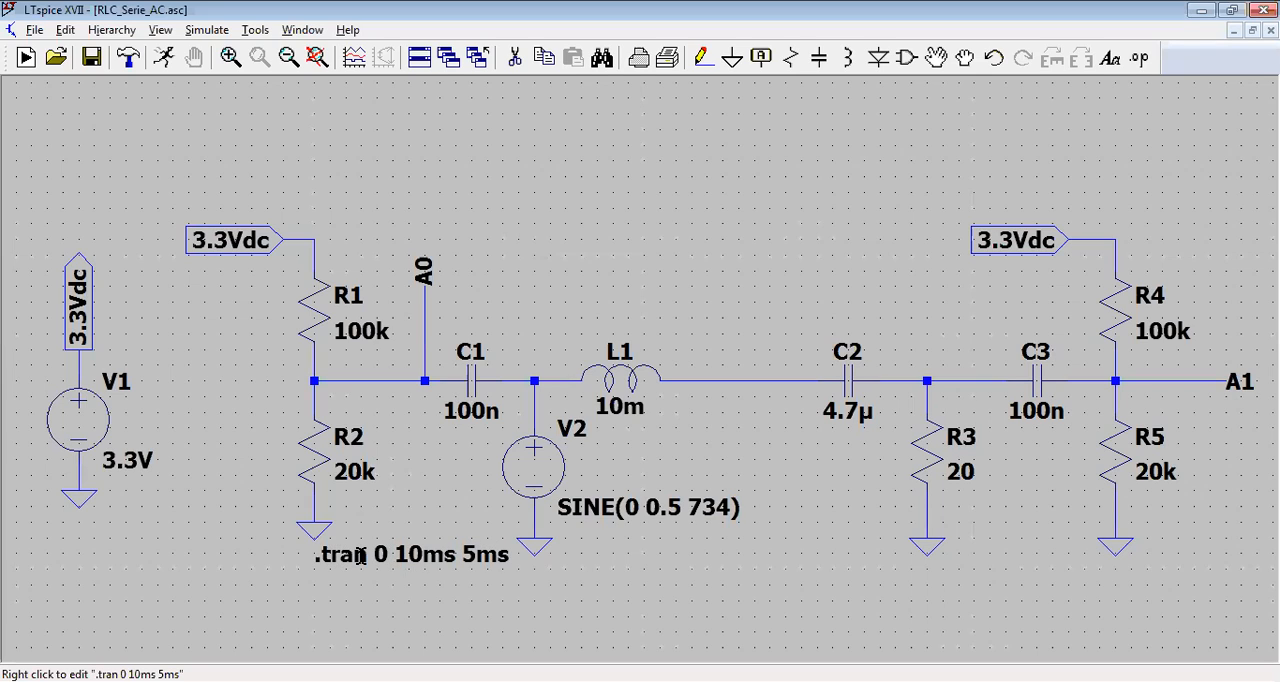
Step: Review the transient analysis settings of the simulation command, including stop time and time to start saving data, and accept them
left_click(206, 32)
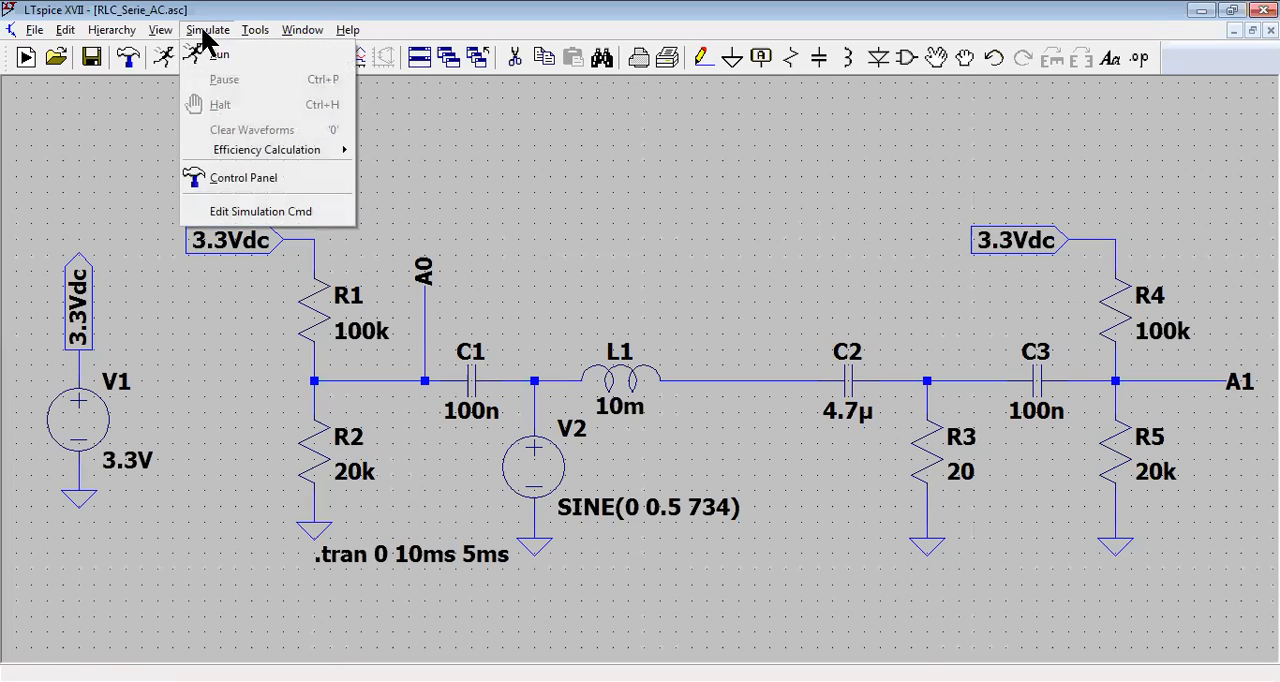
left_click(205, 218)
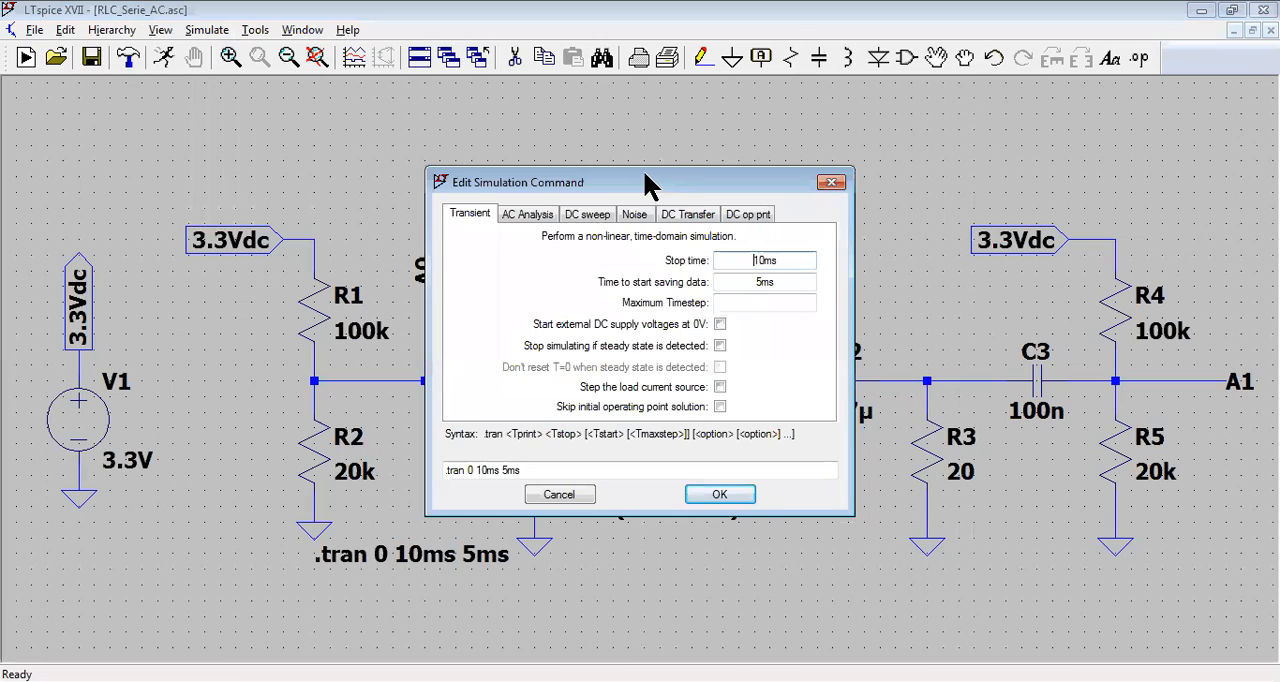
left_click_drag(647, 187, 697, 126)
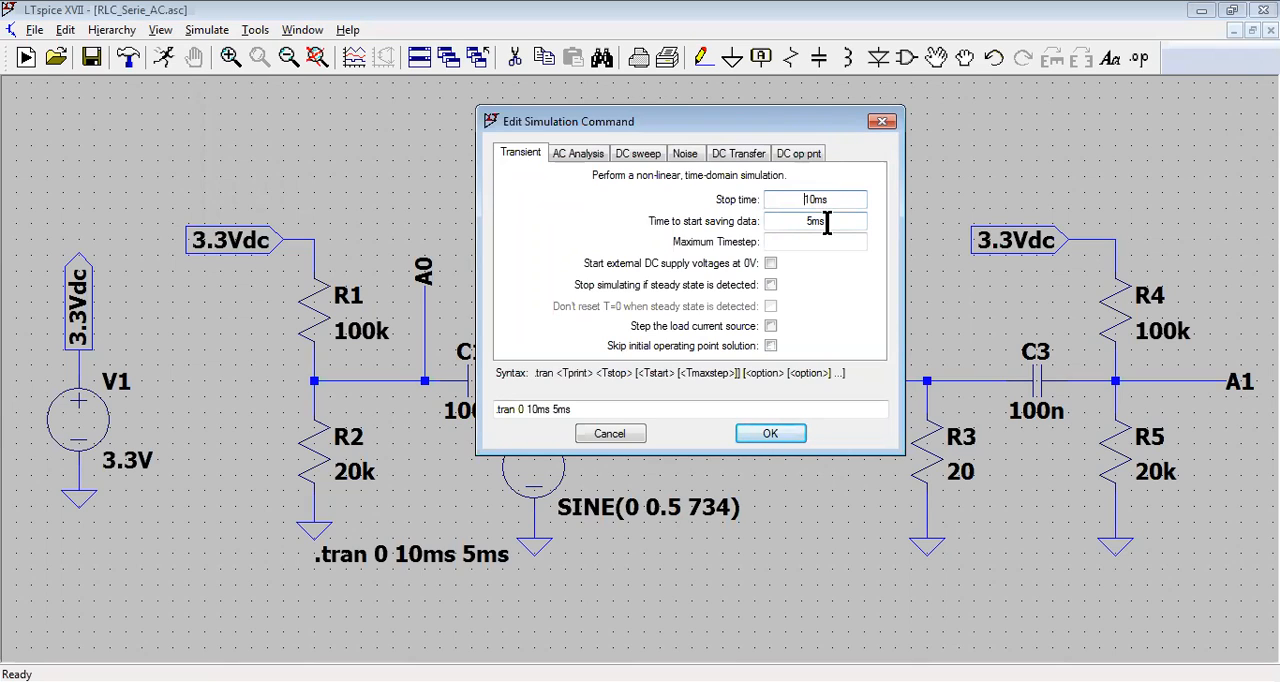
left_click(752, 432)
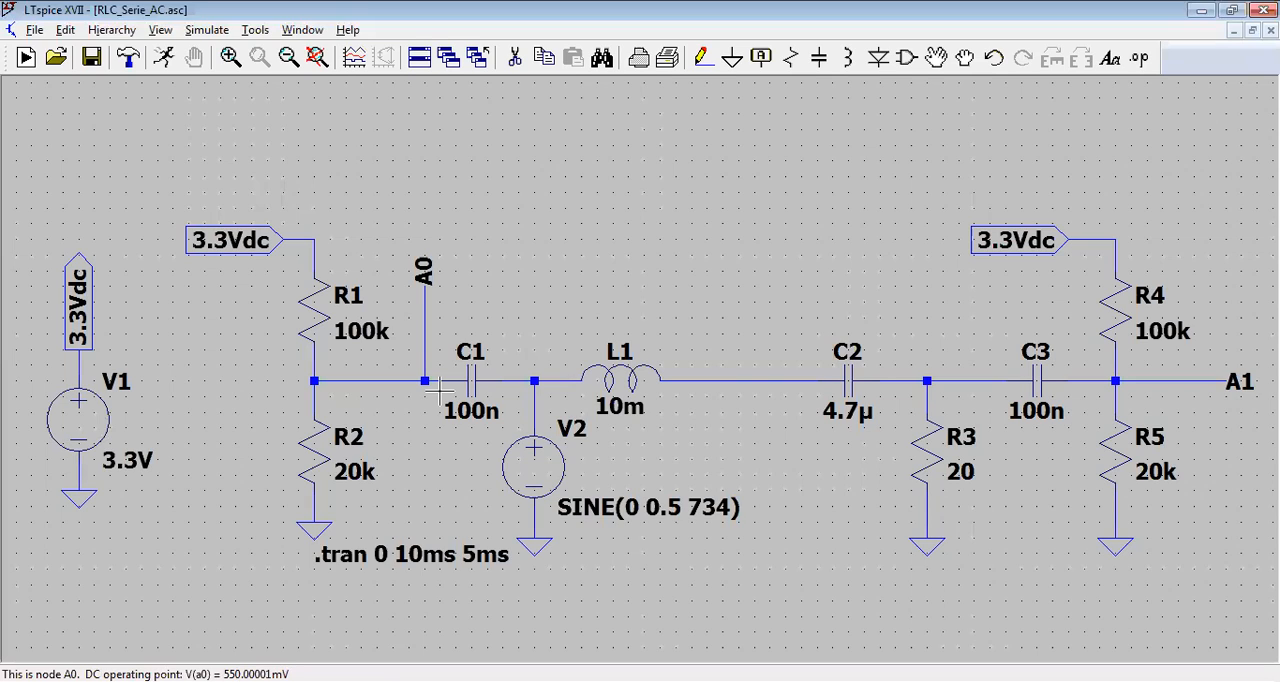
Step: Run the transient simulation with the schematic window moved to the lower half, so the waveform window opens above it
left_click(165, 65)
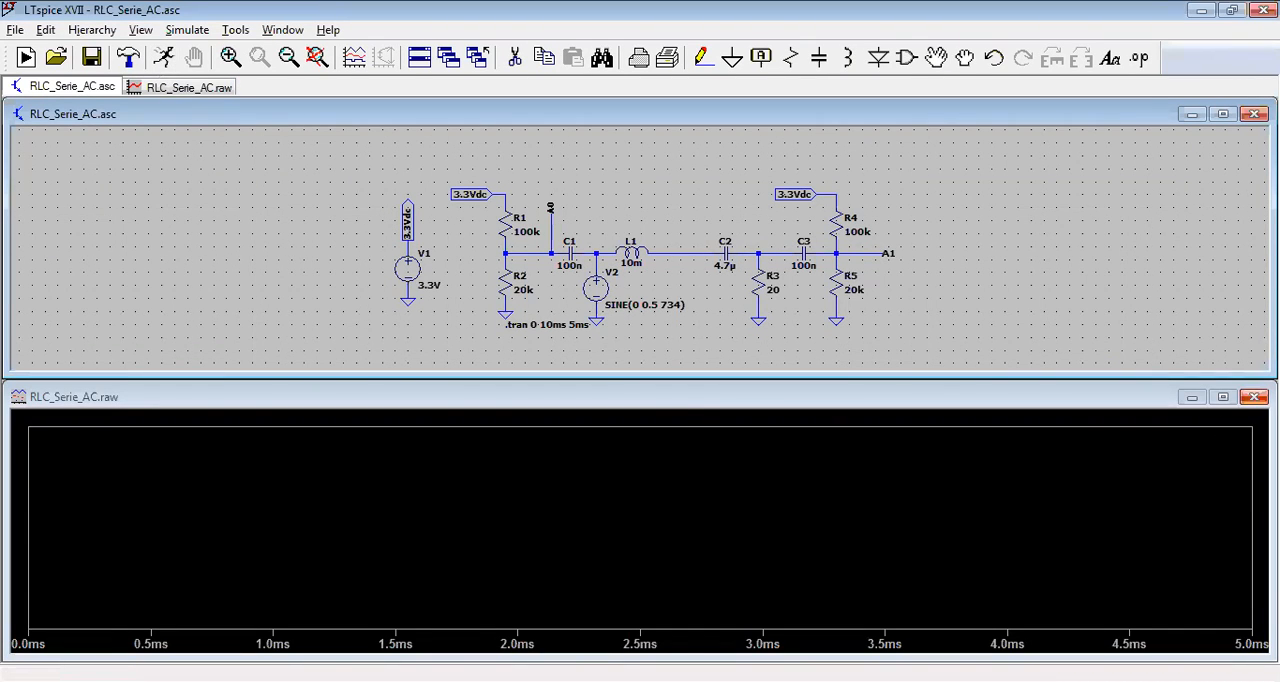
left_click(1254, 396)
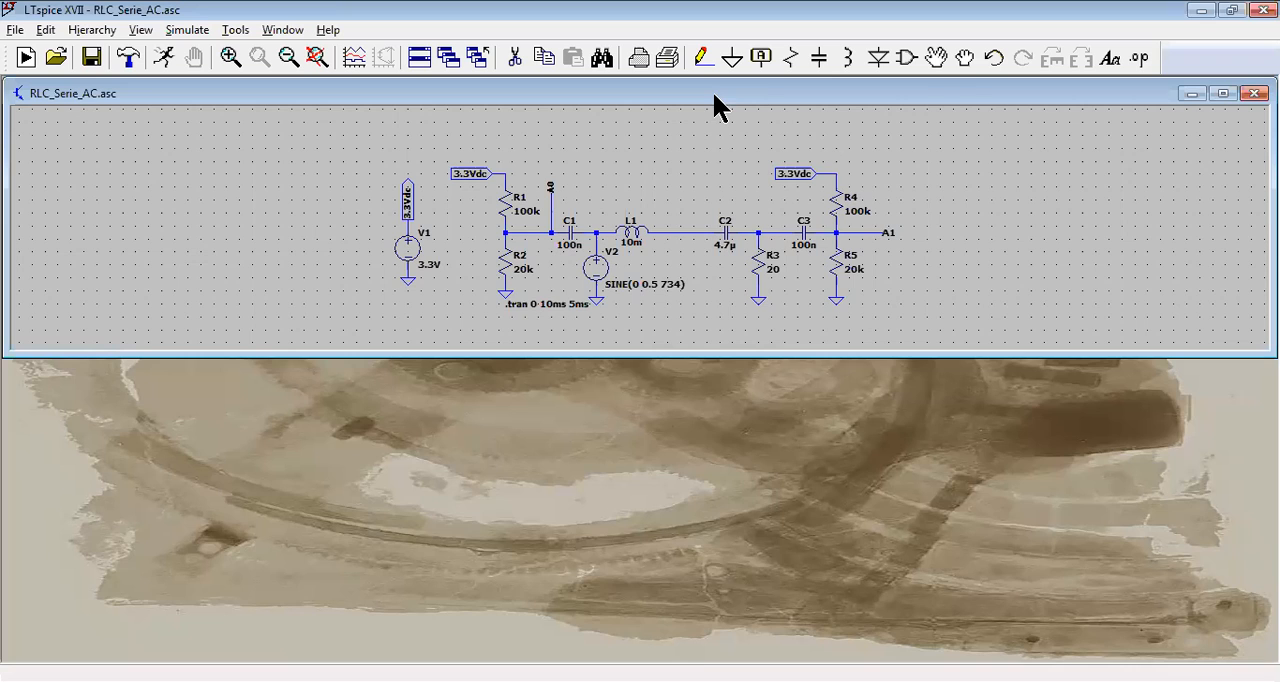
left_click_drag(714, 95, 713, 404)
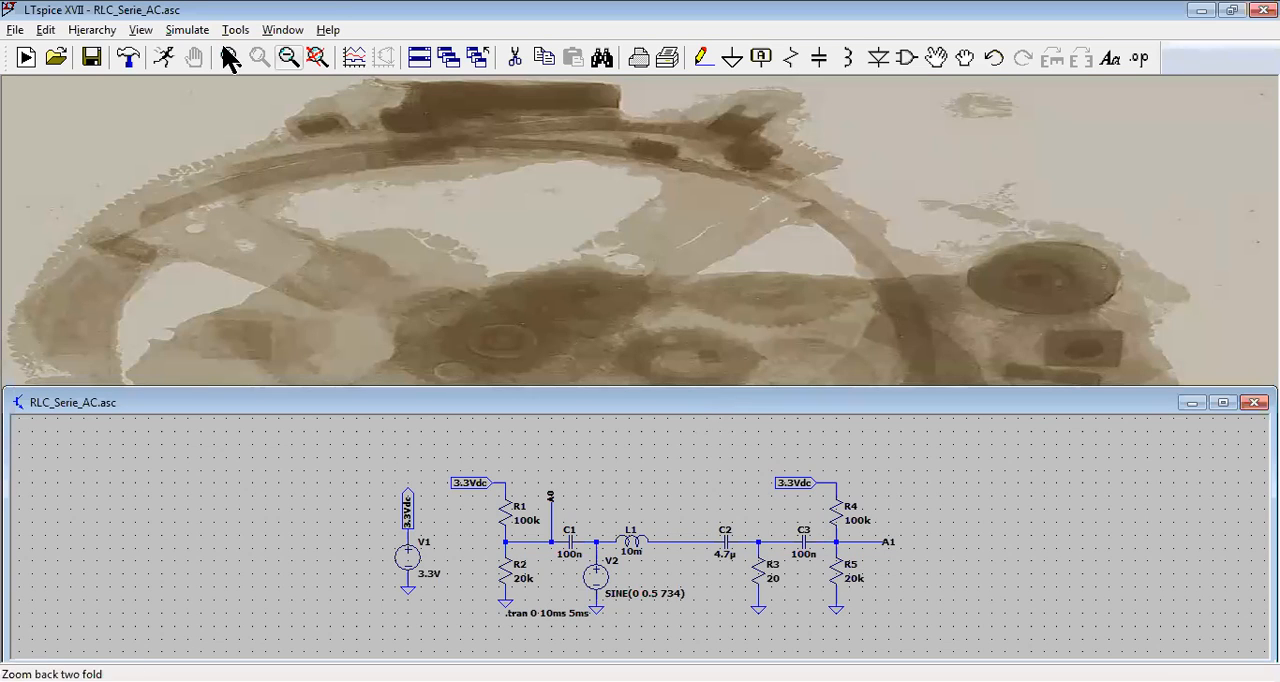
left_click(163, 58)
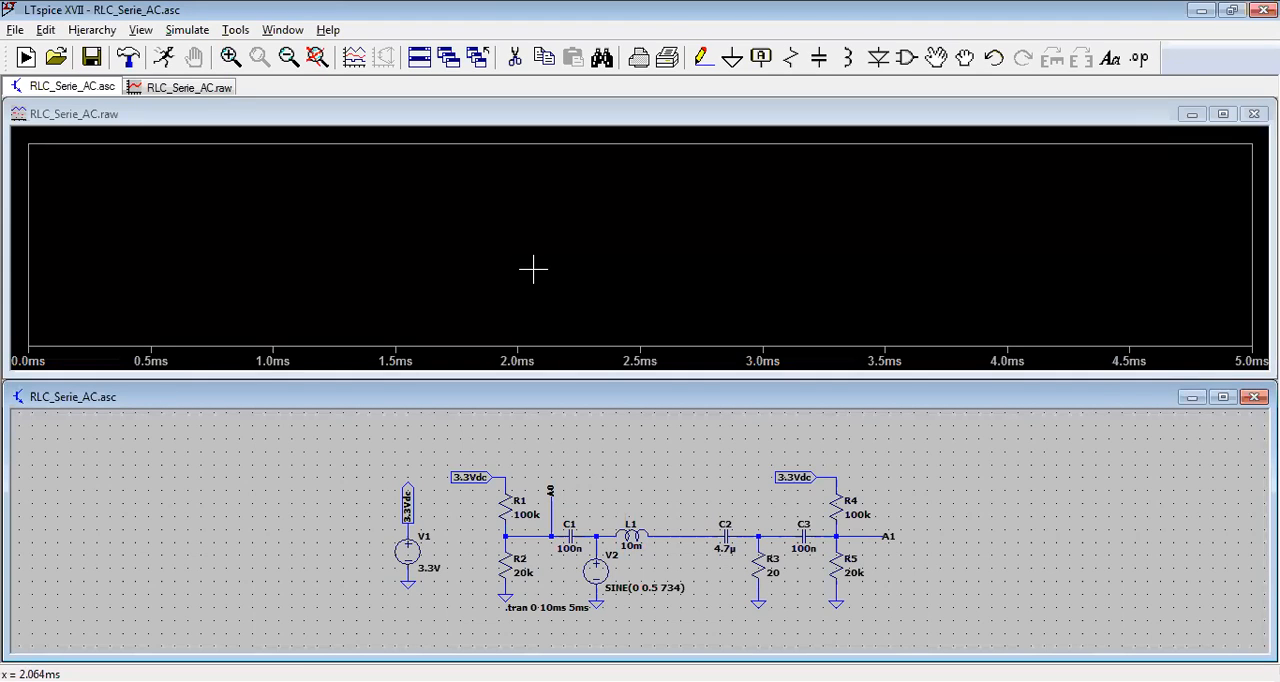
Step: Plot the voltage of the 3.3Vdc net at source V1 and delete that trace from the plot
left_click(417, 504)
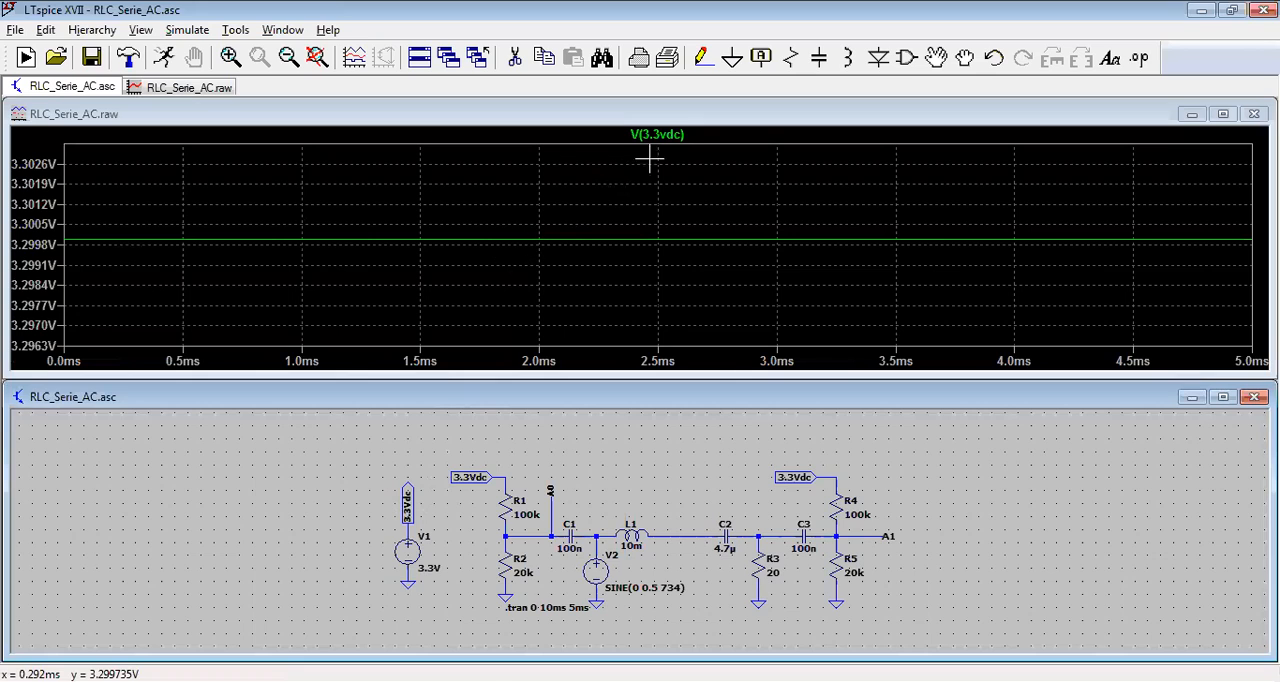
right_click(692, 136)
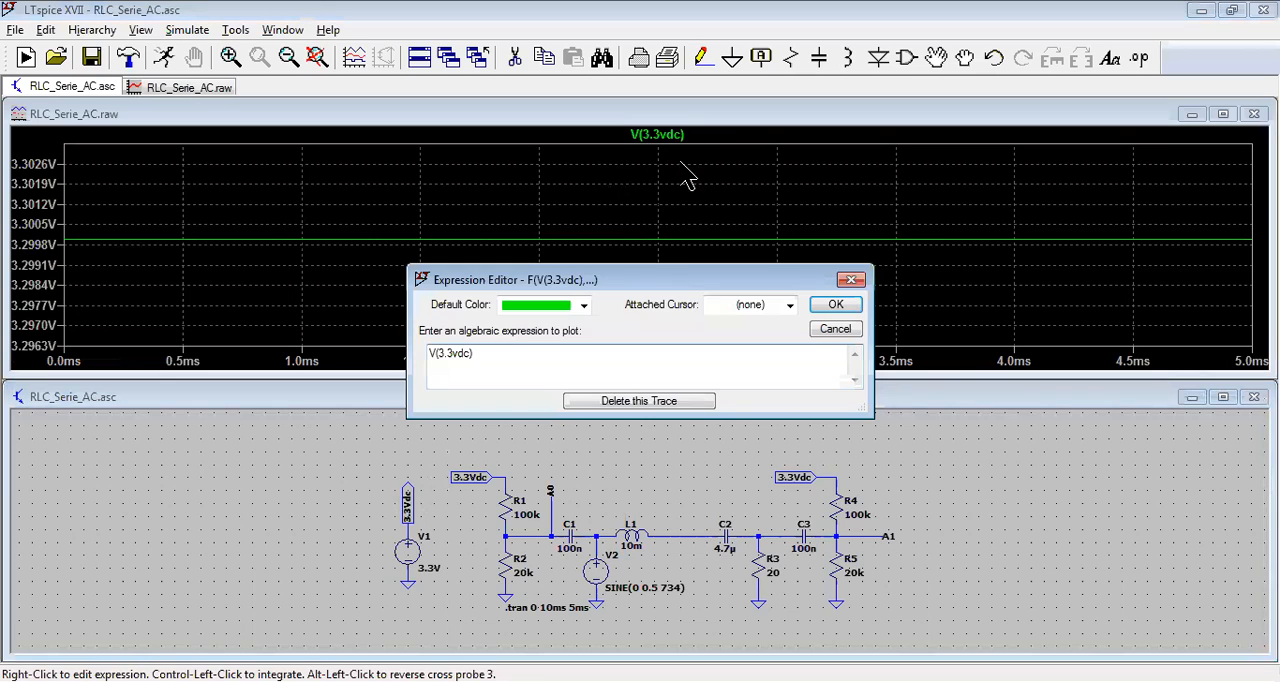
left_click(662, 404)
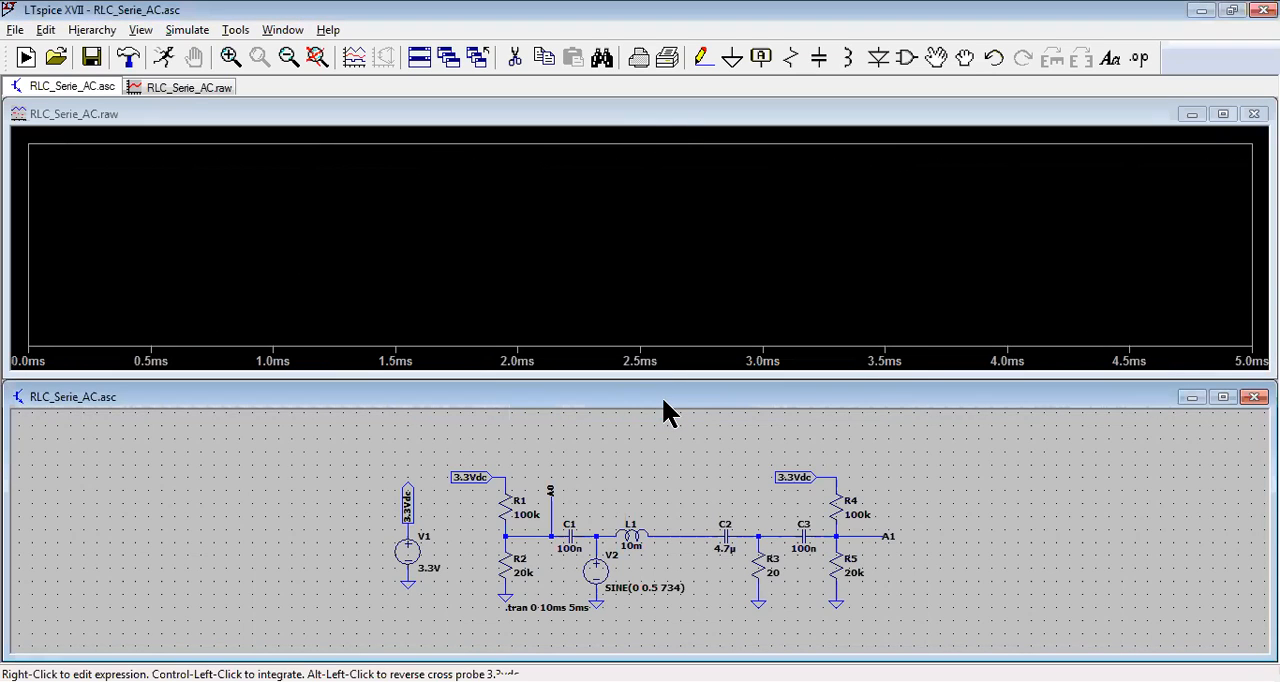
Step: Plot the voltages at nodes A0 and A1 together in the waveform window
right_click(553, 517)
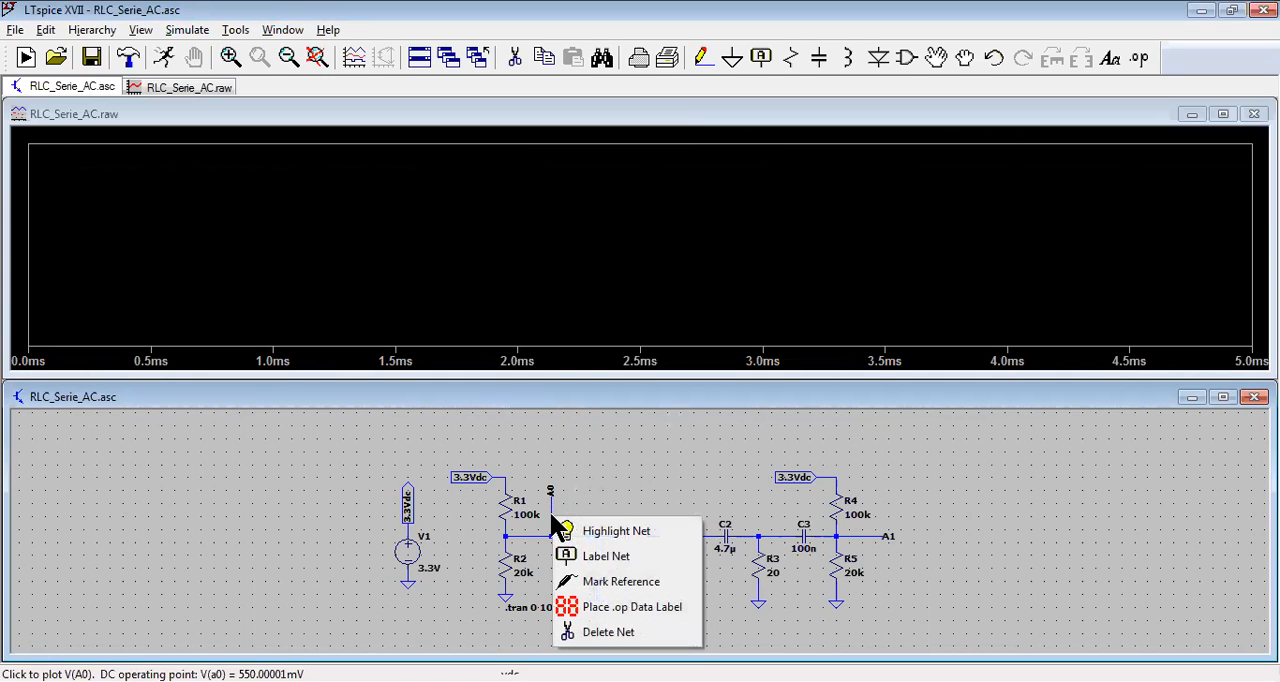
left_click(585, 481)
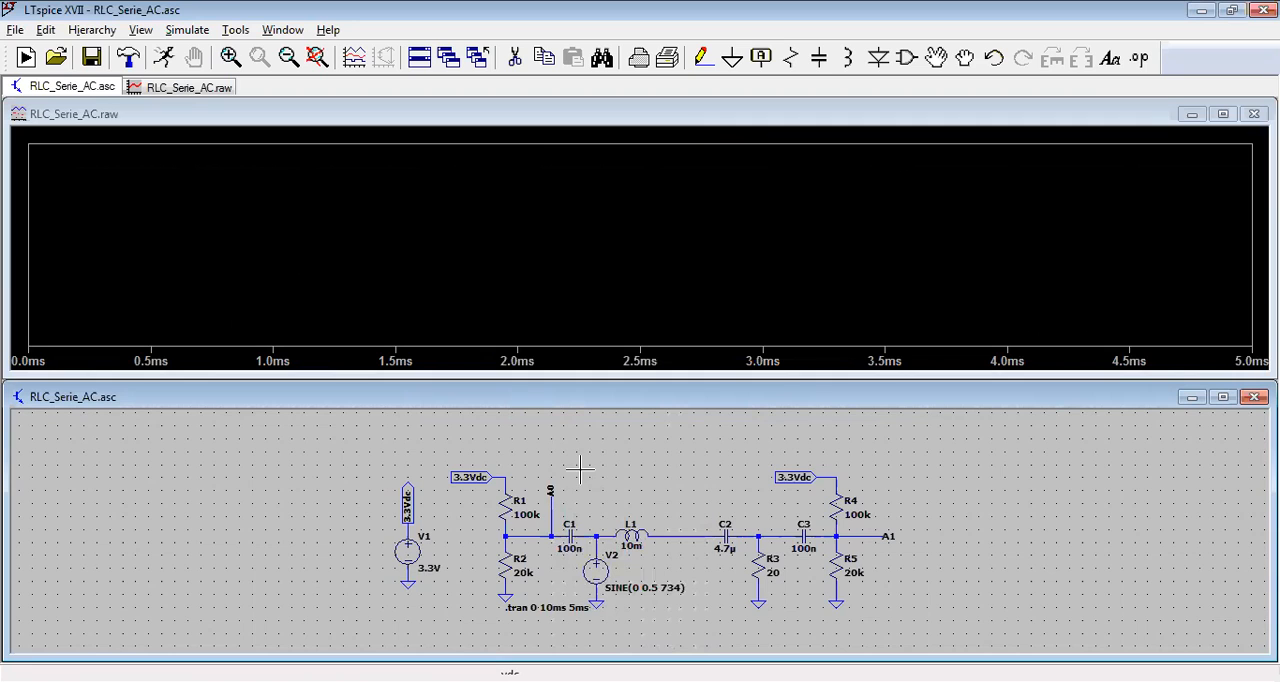
left_click(556, 519)
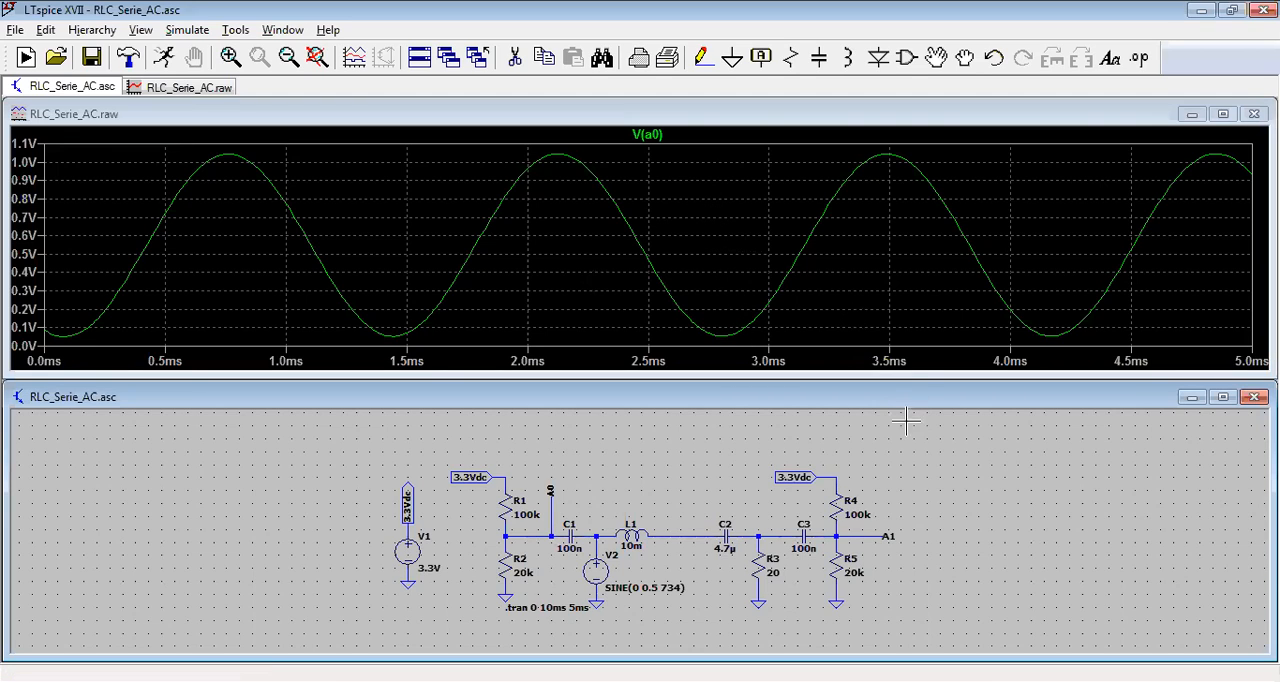
left_click(880, 533)
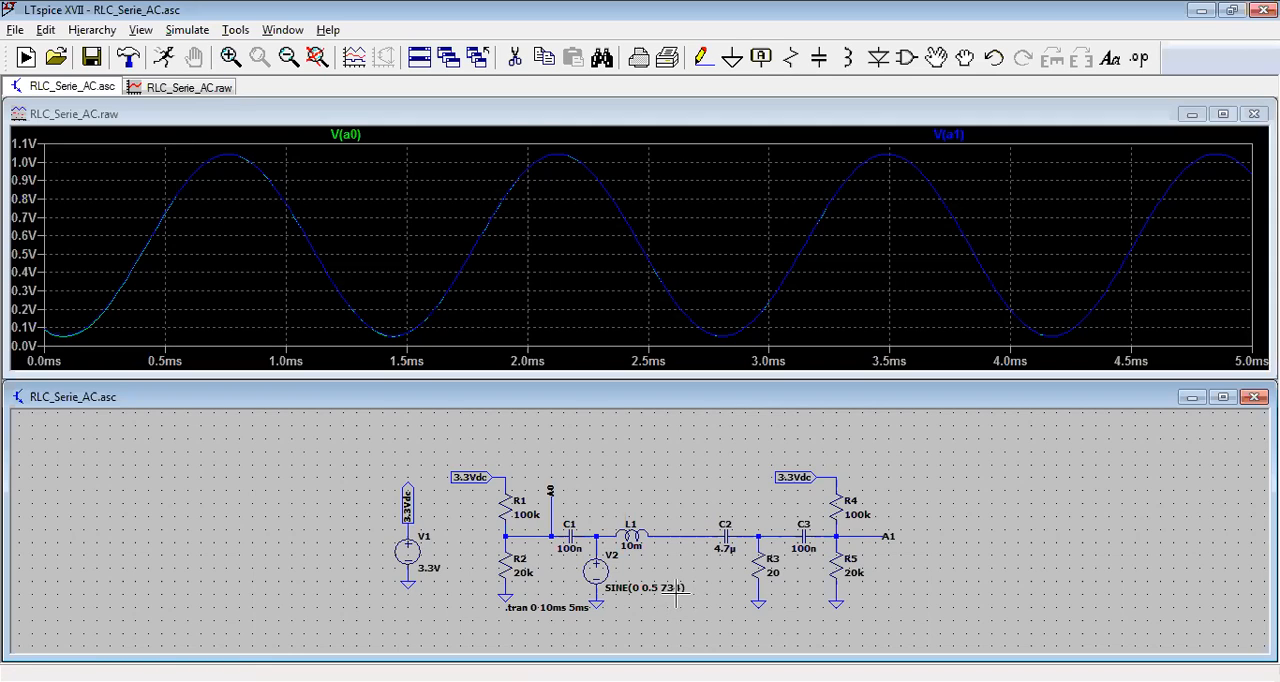
Step: Close the waveform window and set the sine frequency of source V2 to 100 Hz
left_click_drag(676, 588, 676, 590)
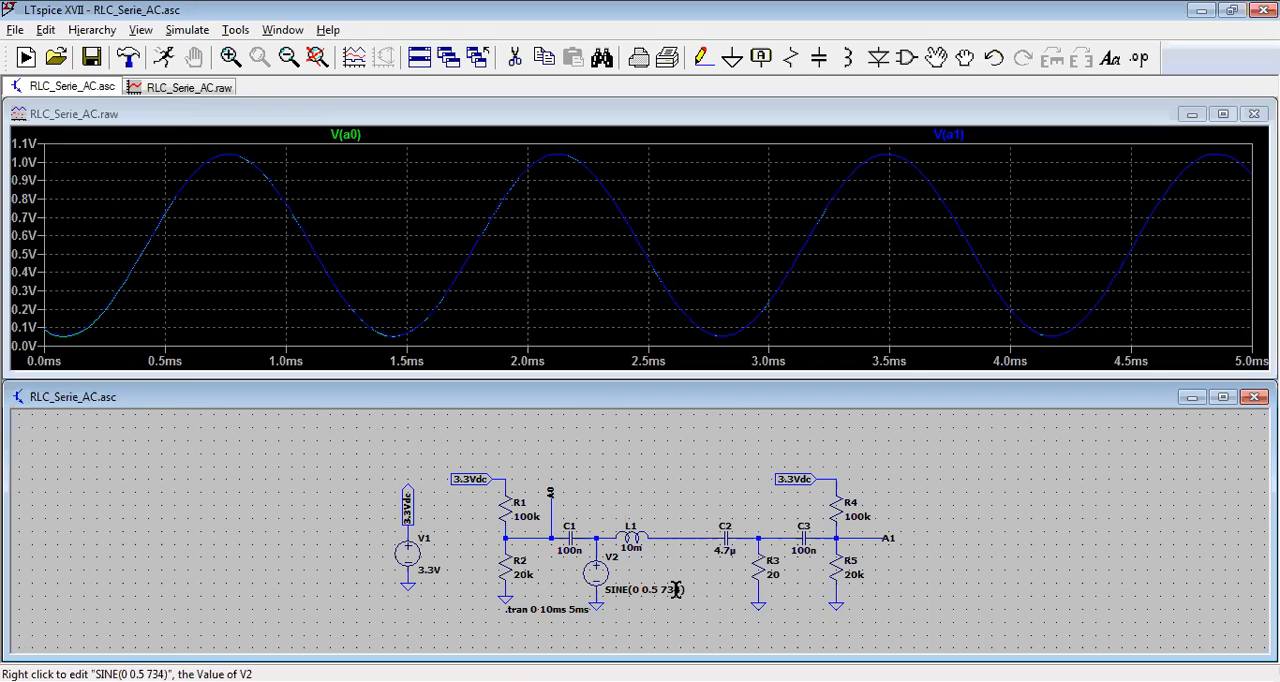
right_click(674, 590)
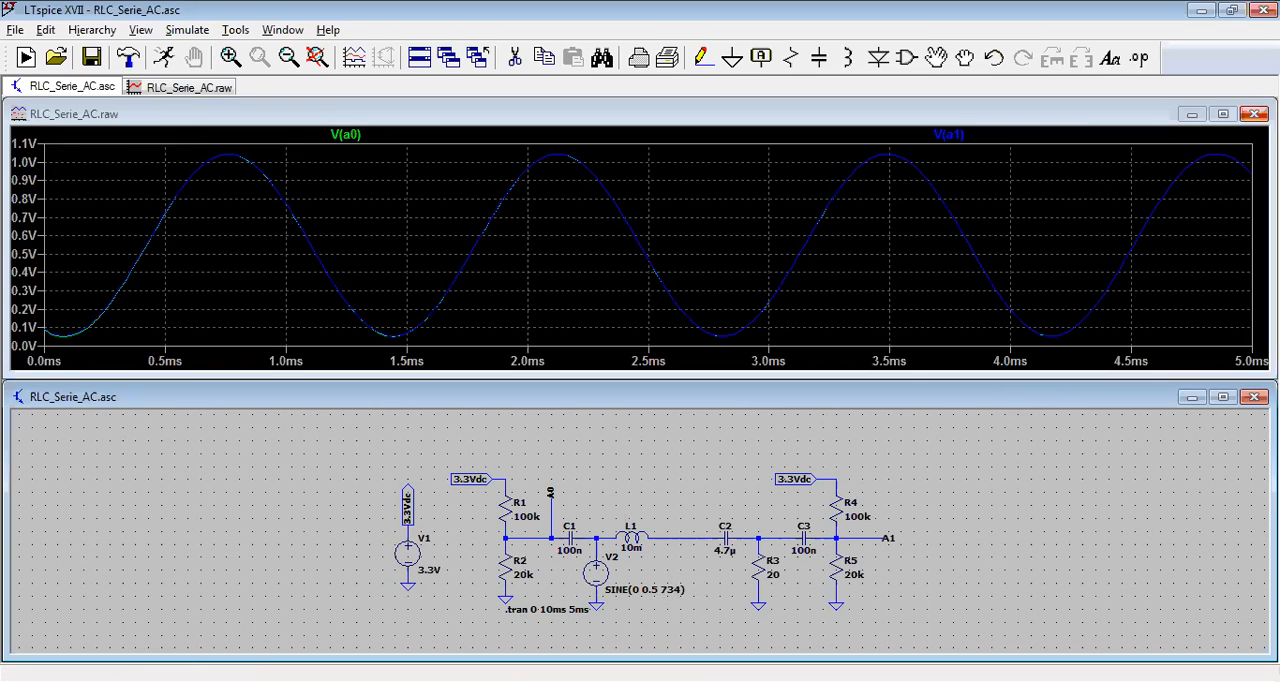
left_click(1254, 114)
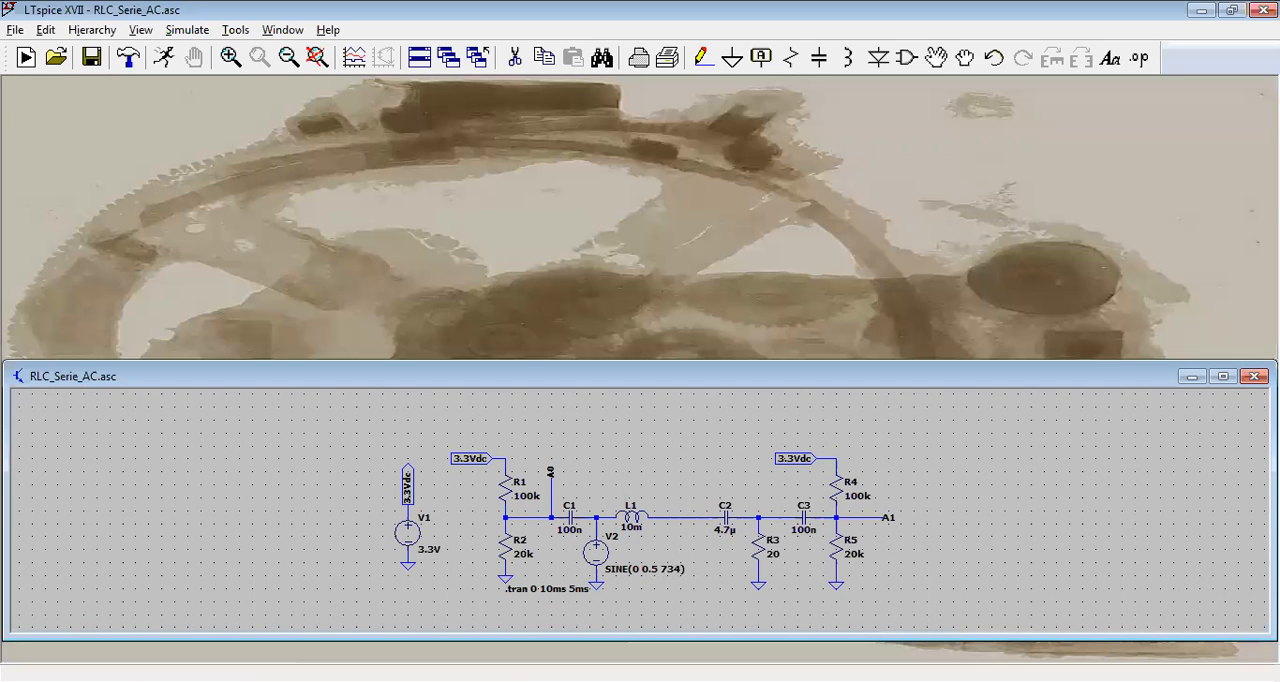
right_click(610, 556)
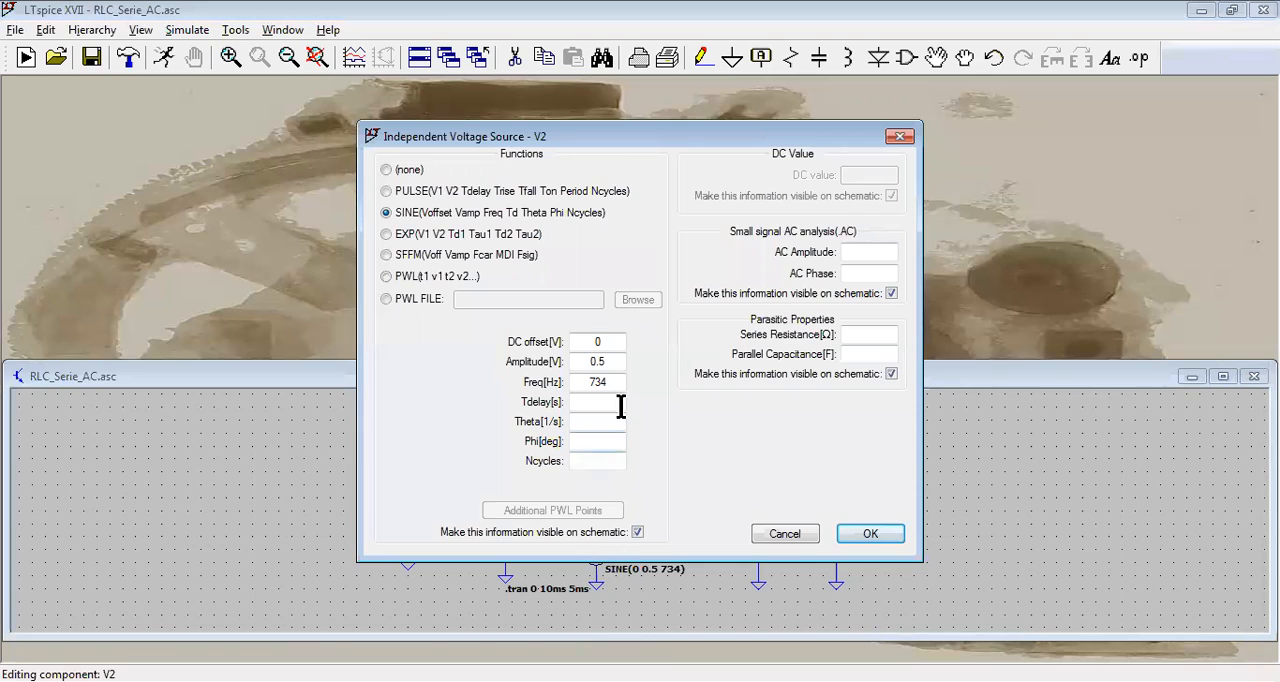
double_click(613, 383)
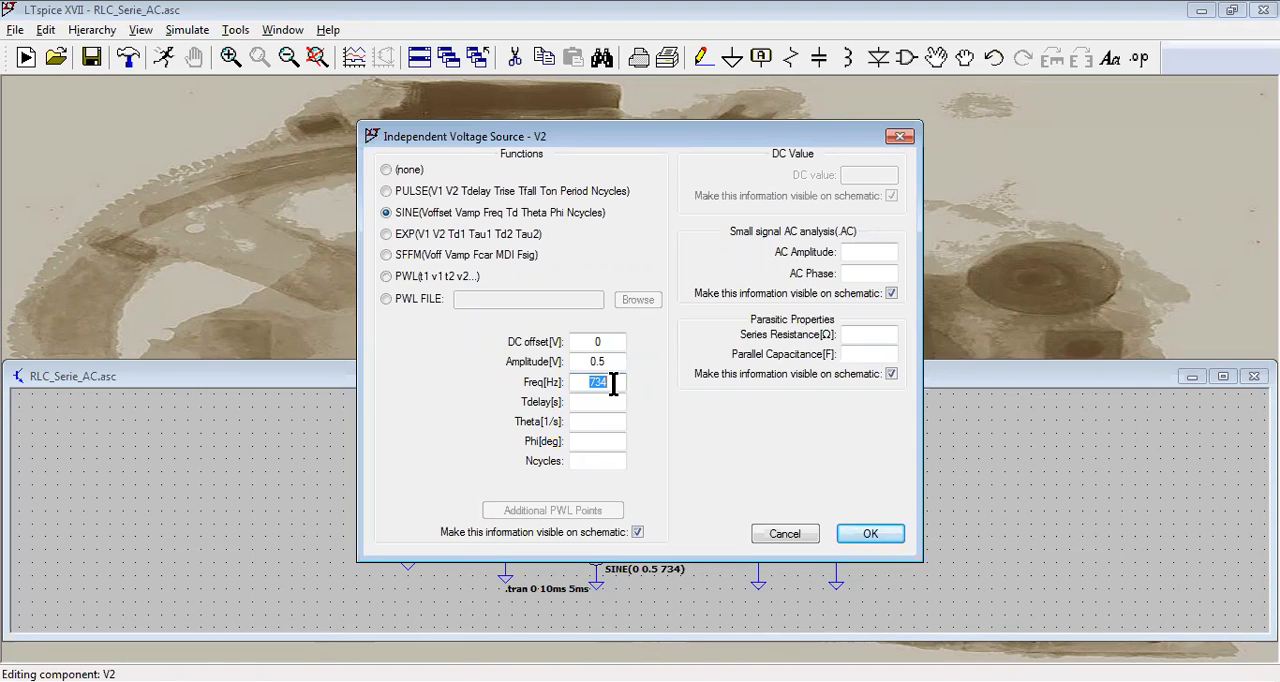
type("100")
left_click(851, 533)
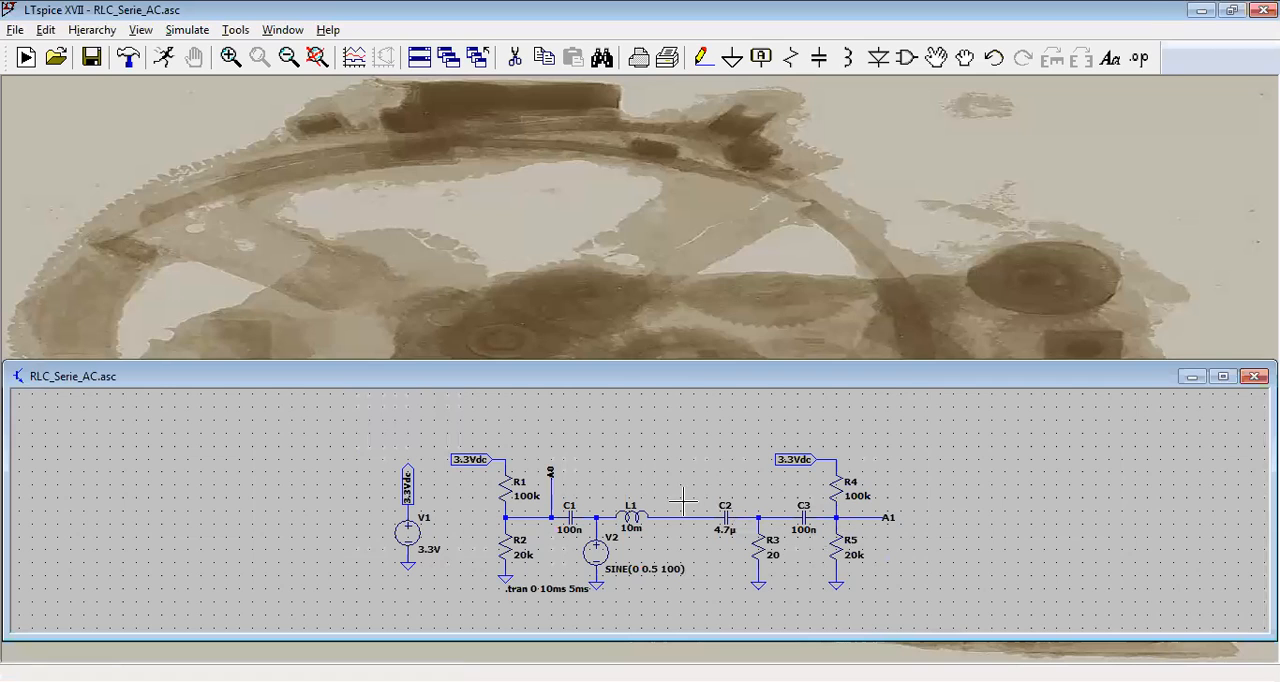
Step: Run the simulation with the new V2 frequency and plot the voltage at node A0
left_click(166, 58)
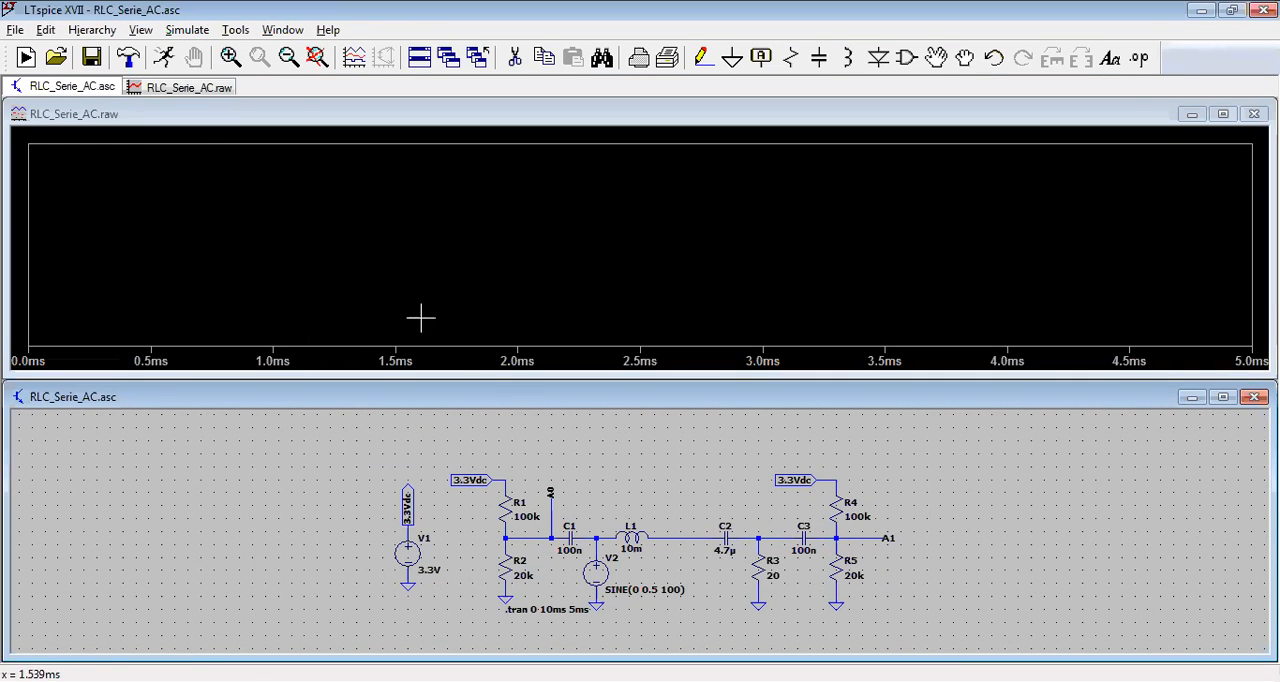
left_click(551, 491)
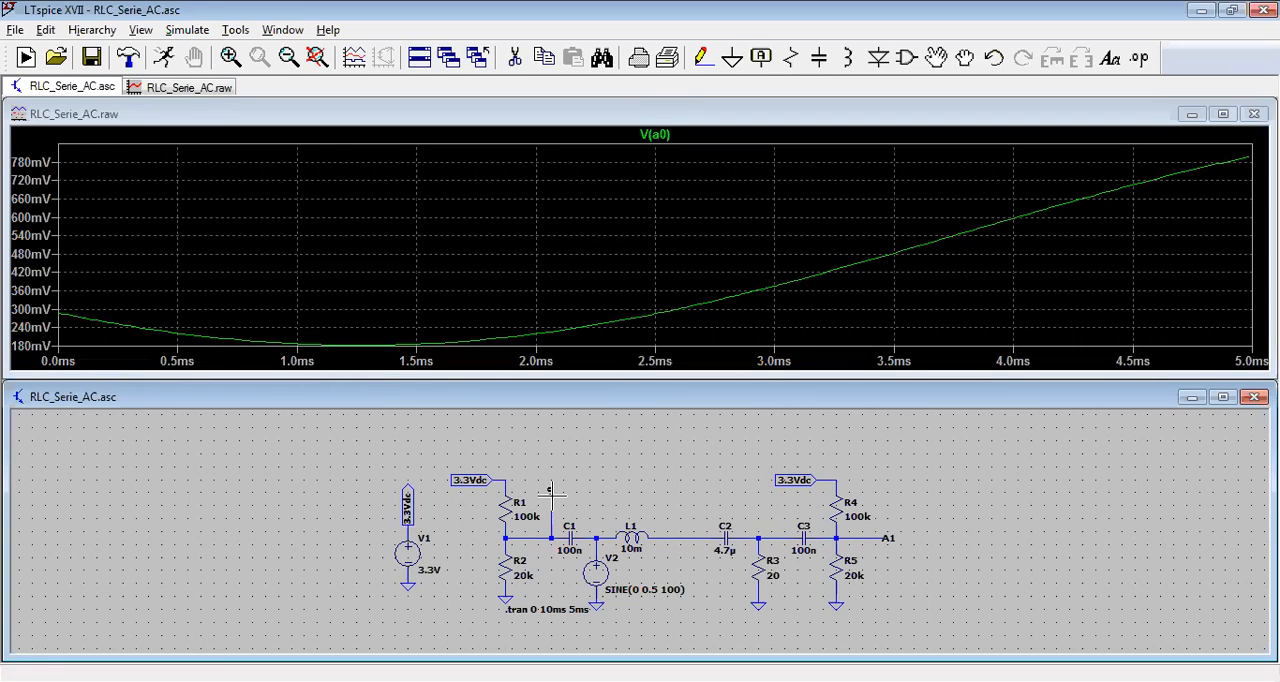
left_click(550, 490)
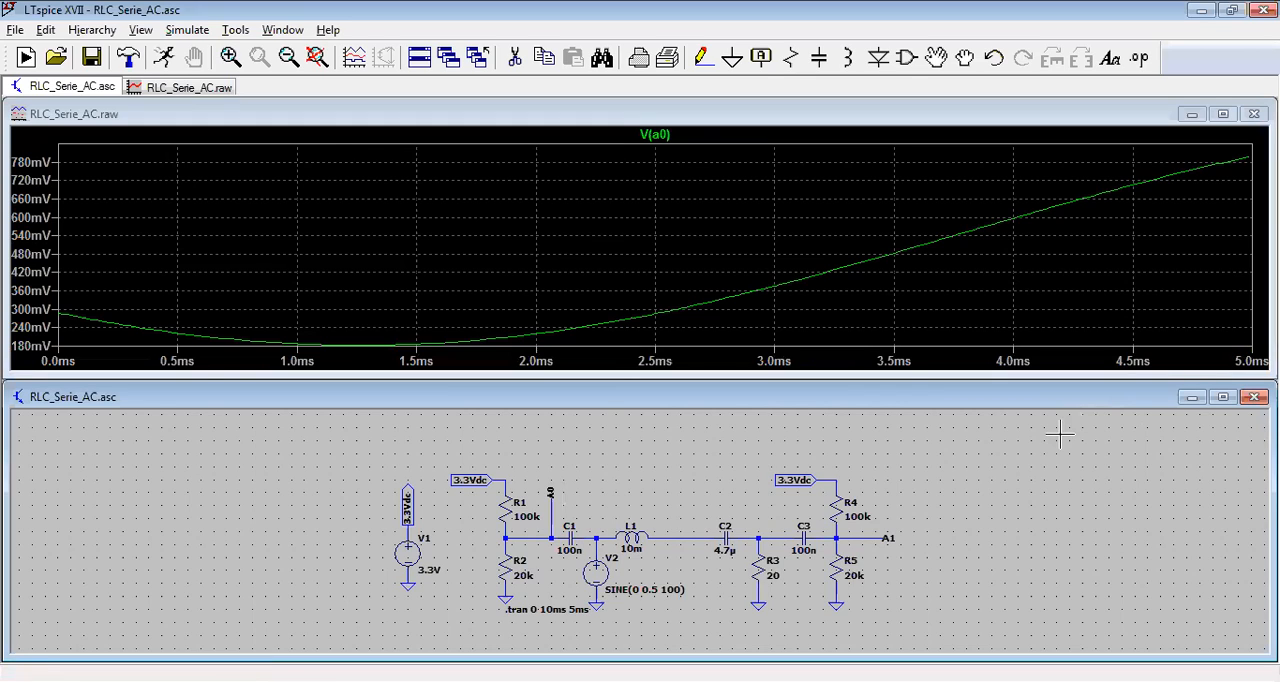
Step: Set the stop time of the transient simulation command to 100ms
right_click(557, 609)
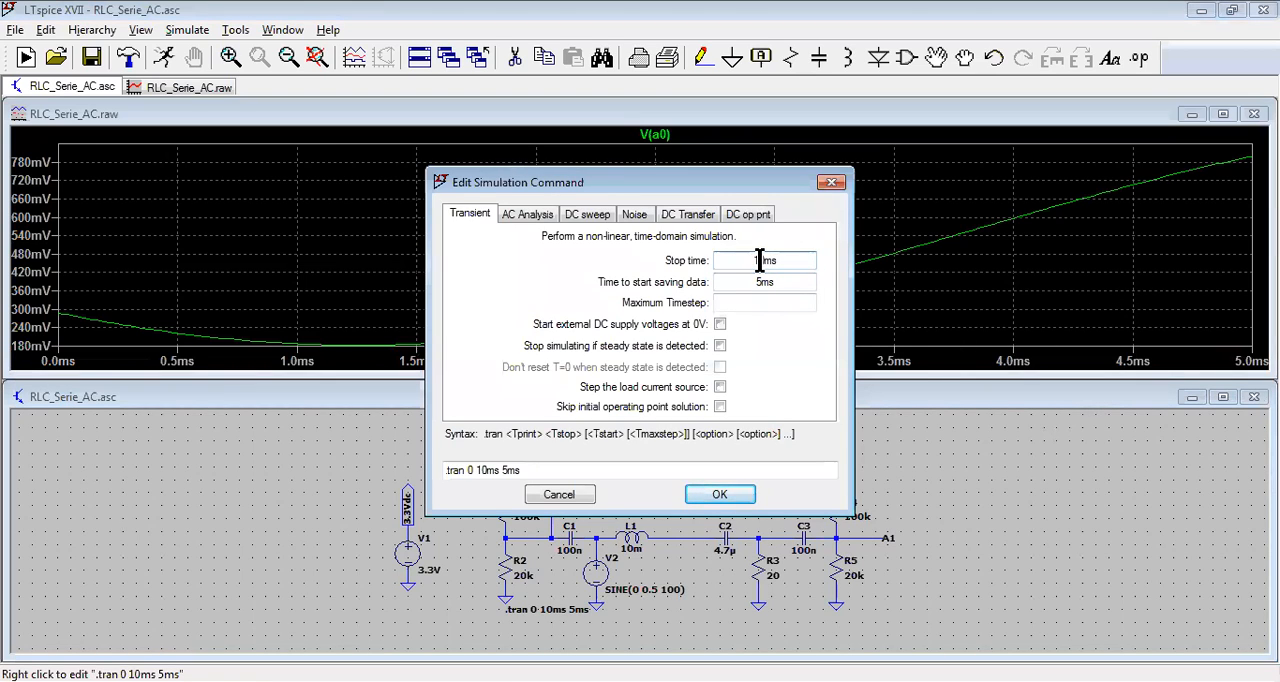
left_click(760, 260)
type("0")
left_click(725, 500)
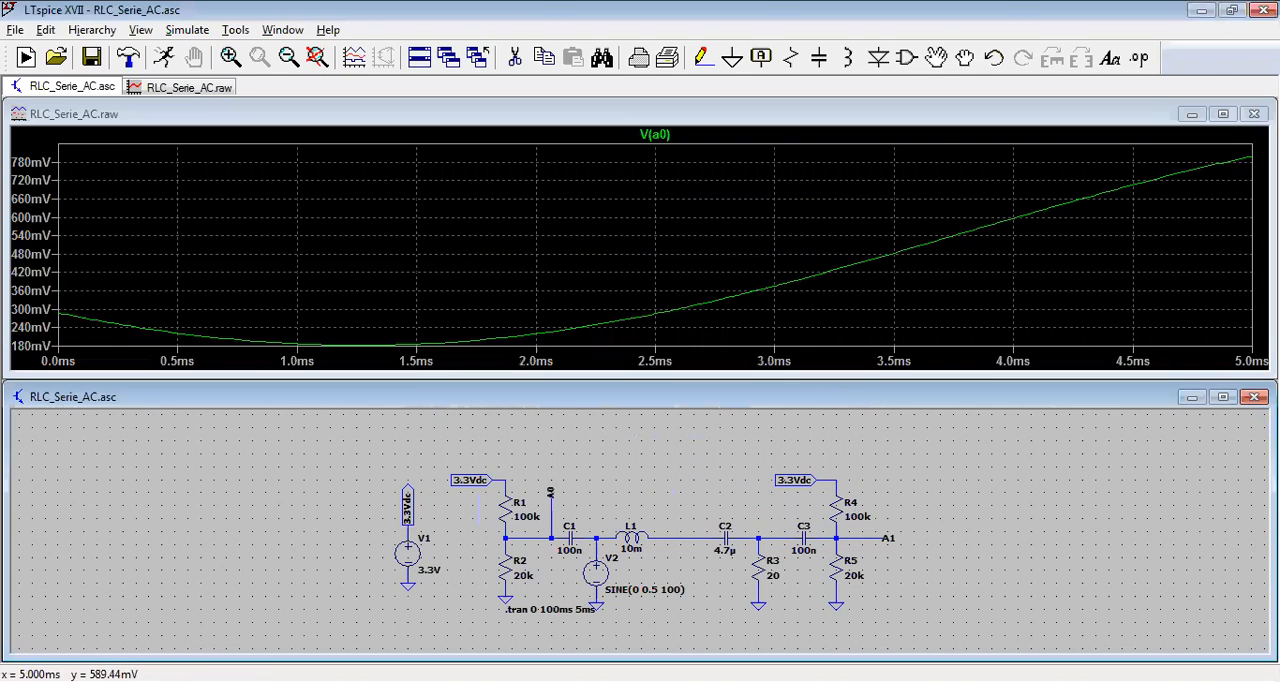
Step: Close the old waveform window, rerun the simulation and plot the voltages at nodes A0 and A1
left_click(1254, 113)
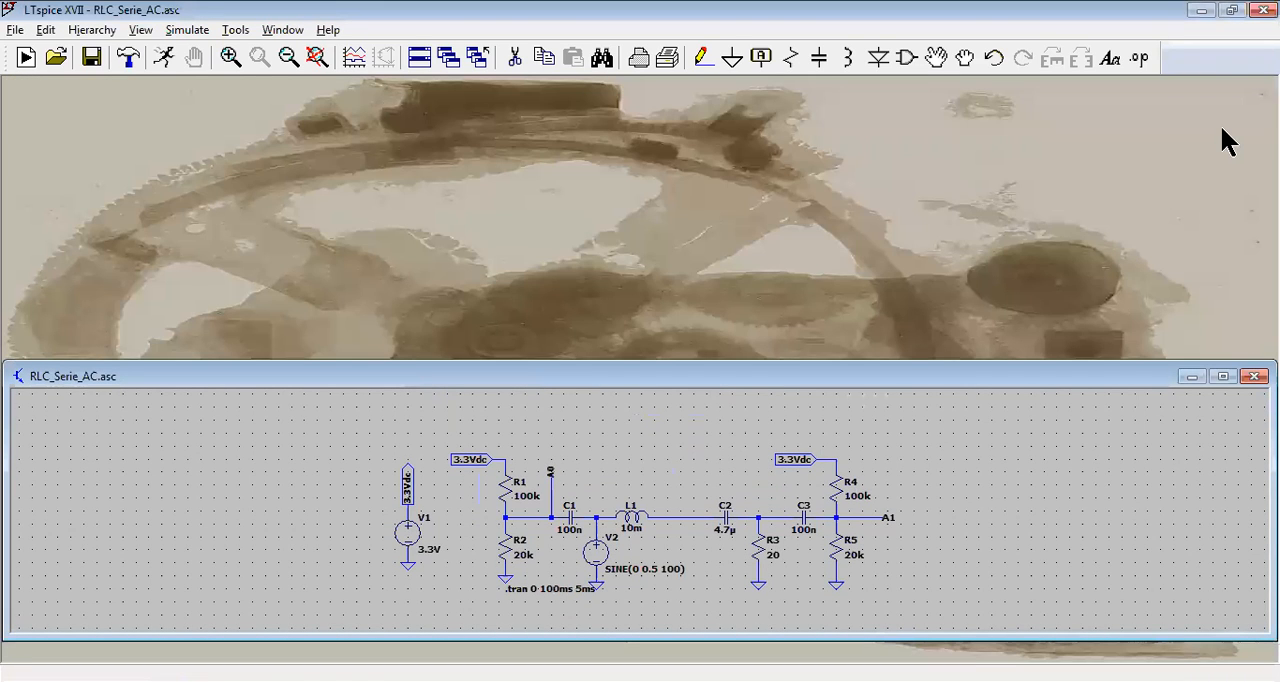
left_click(164, 57)
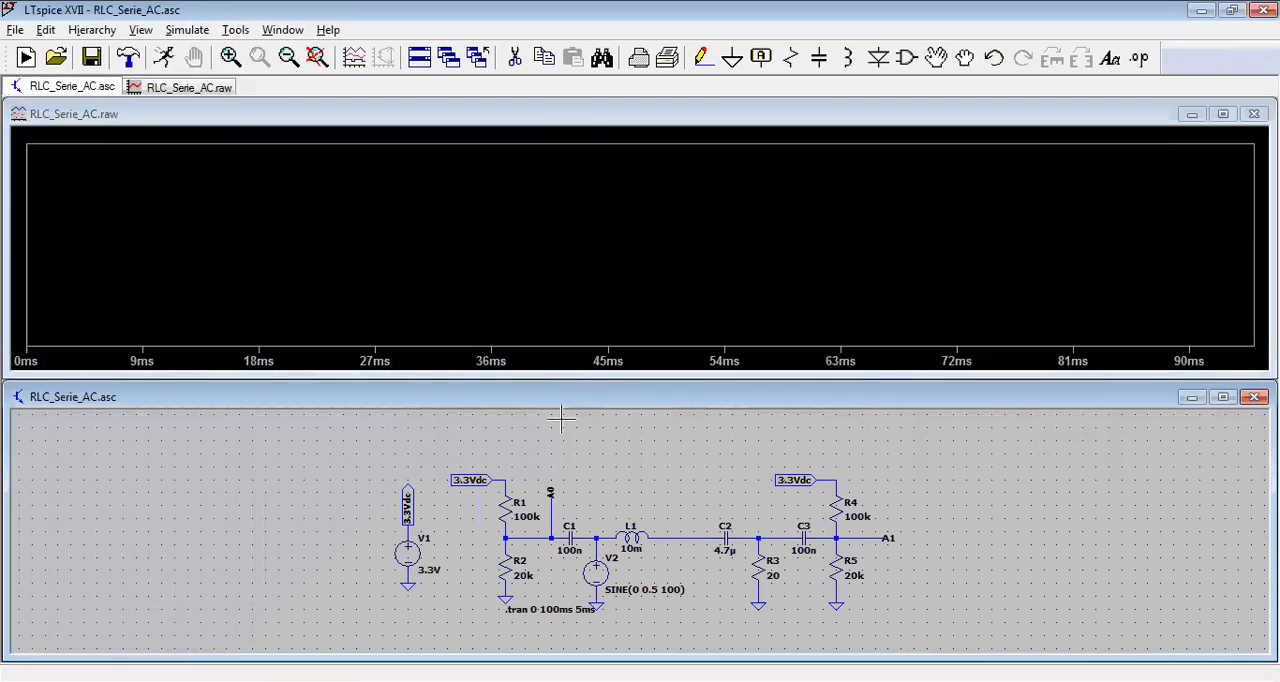
left_click(560, 498)
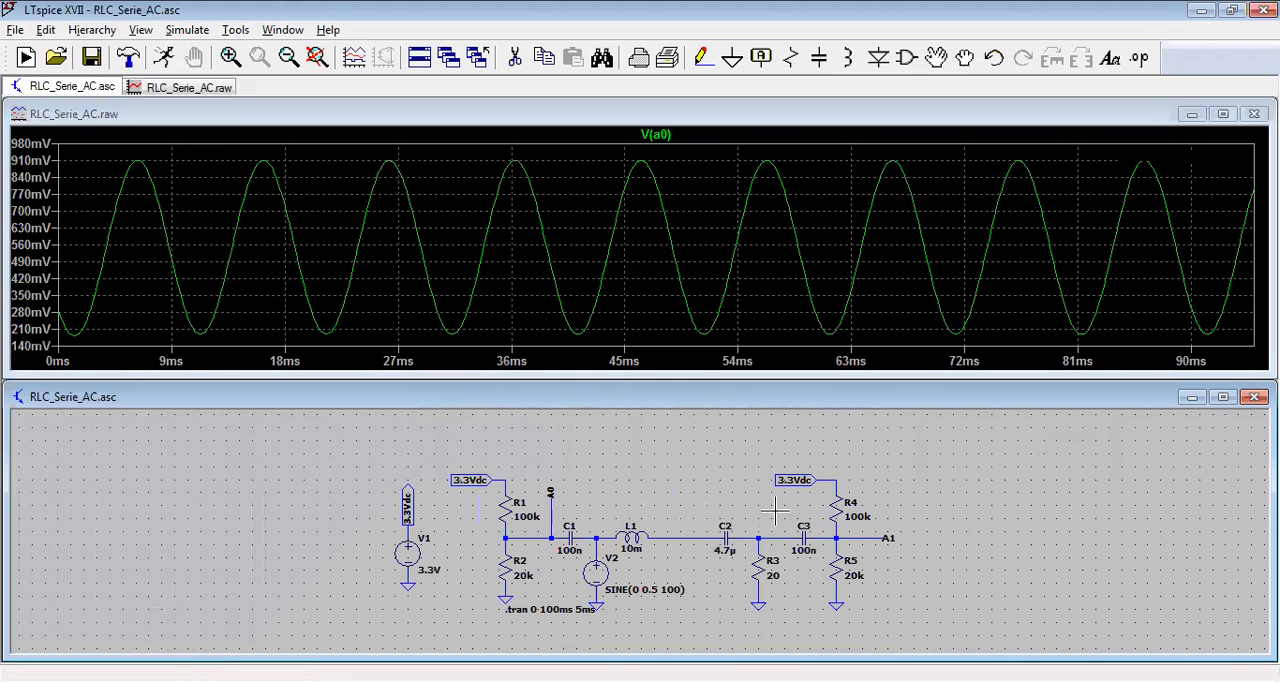
left_click(889, 532)
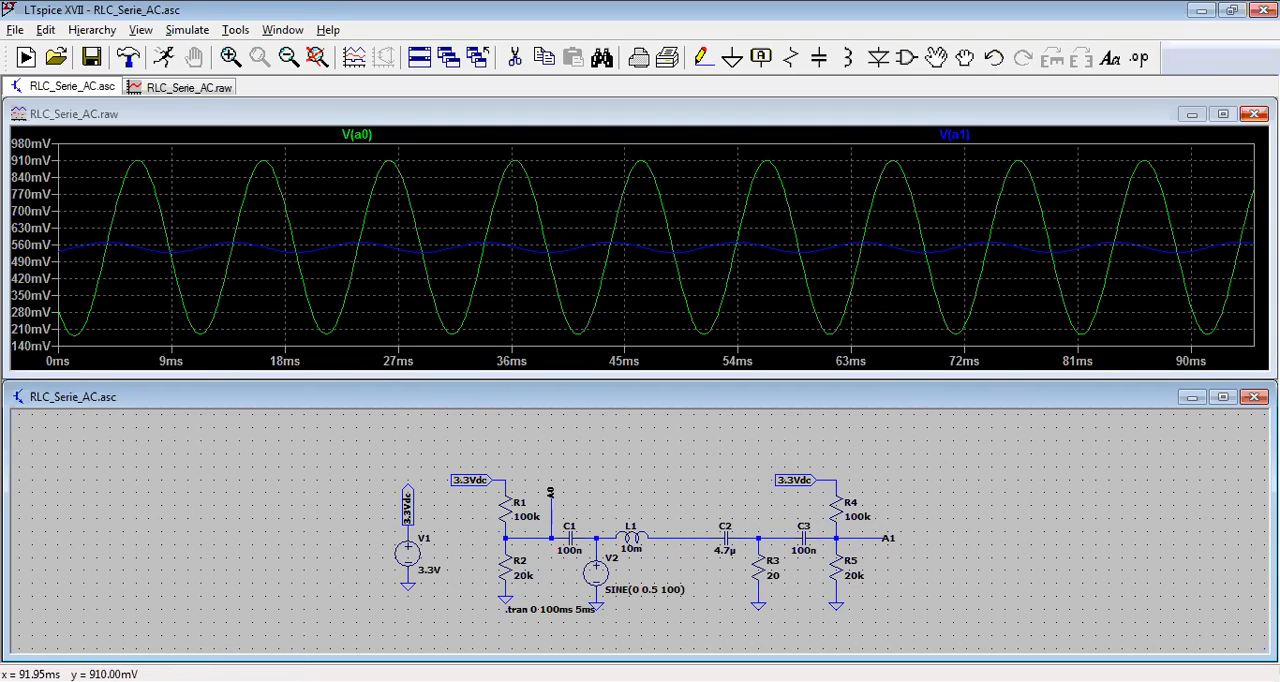
Step: Close the waveform window and set the sine frequency of source V2 to 600 Hz
left_click(1254, 114)
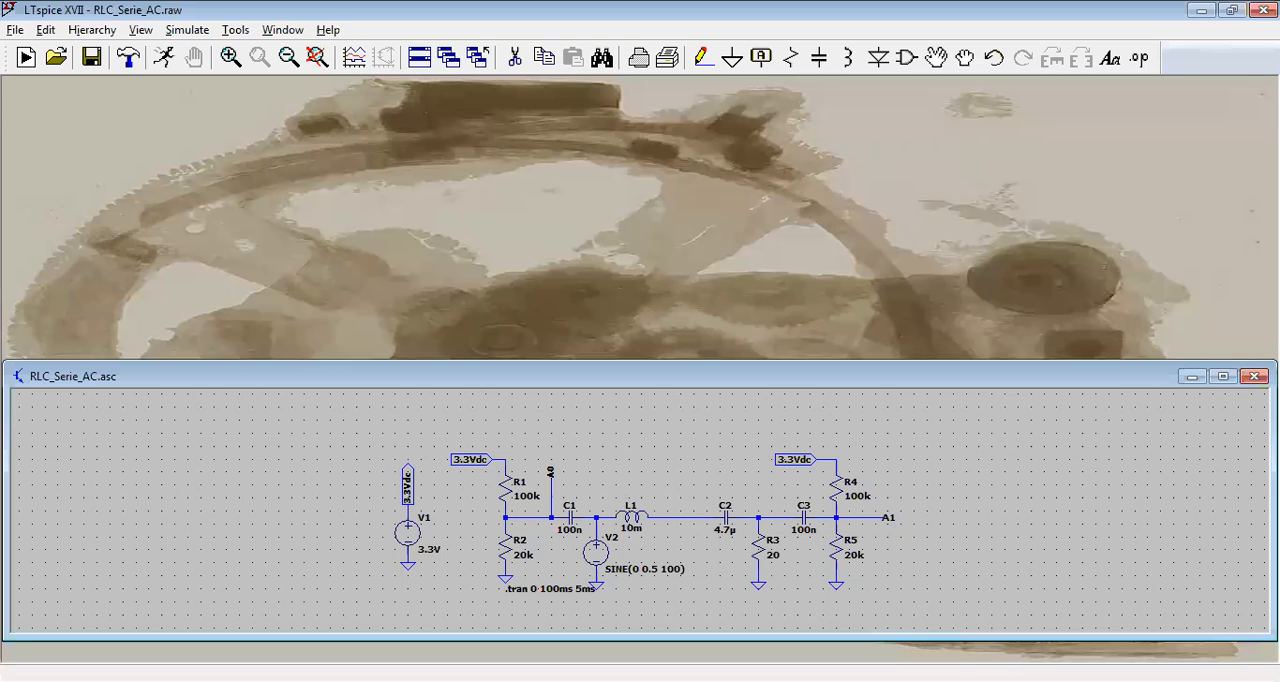
right_click(612, 558)
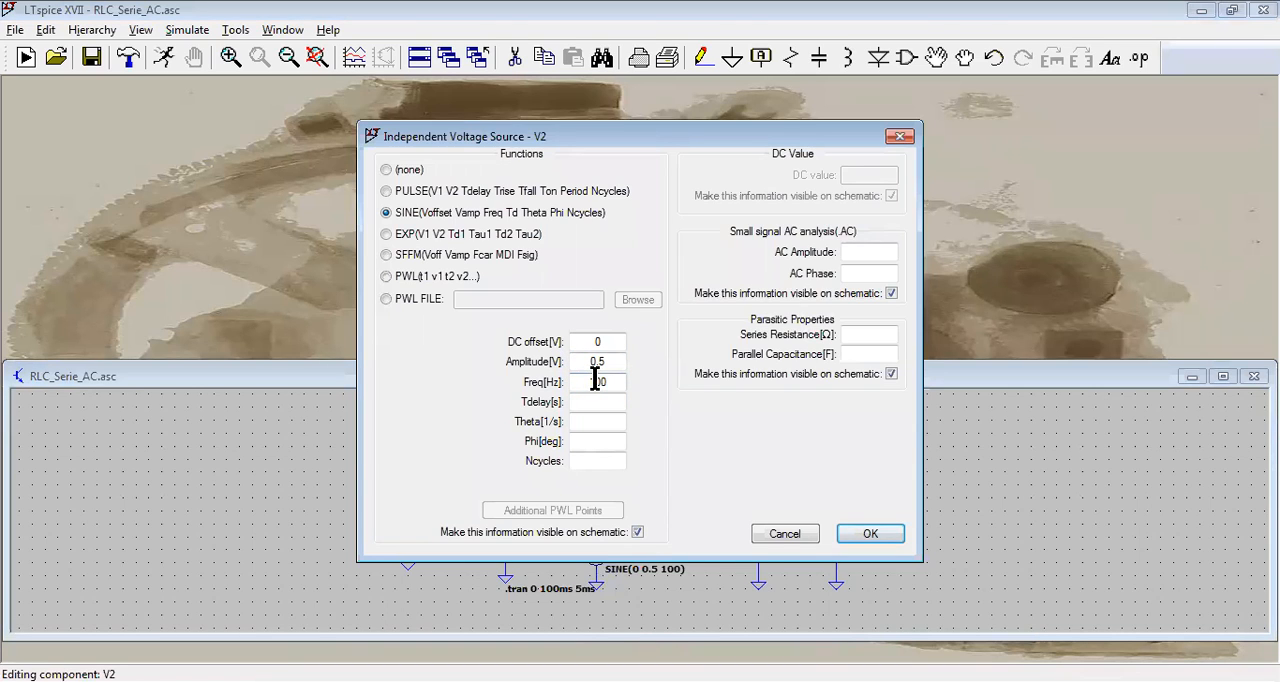
double_click(595, 381)
type("600")
left_click(849, 524)
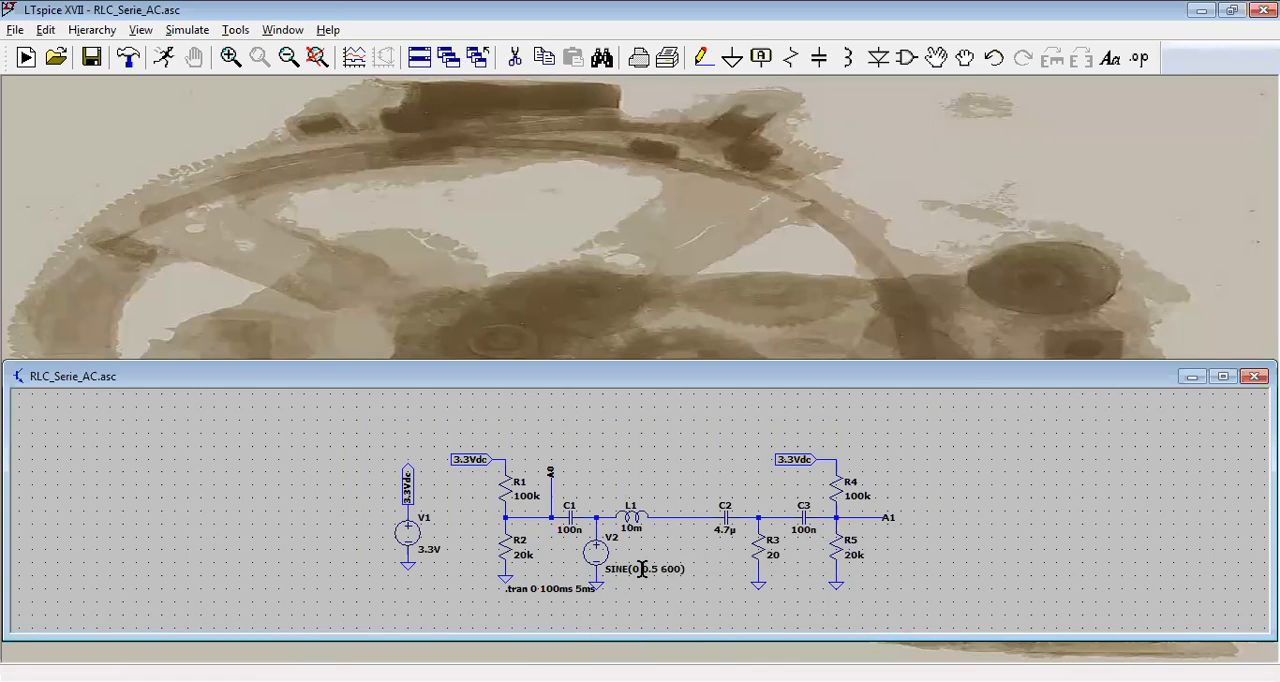
Step: Set the stop time of the transient simulation command to 10ms
right_click(551, 590)
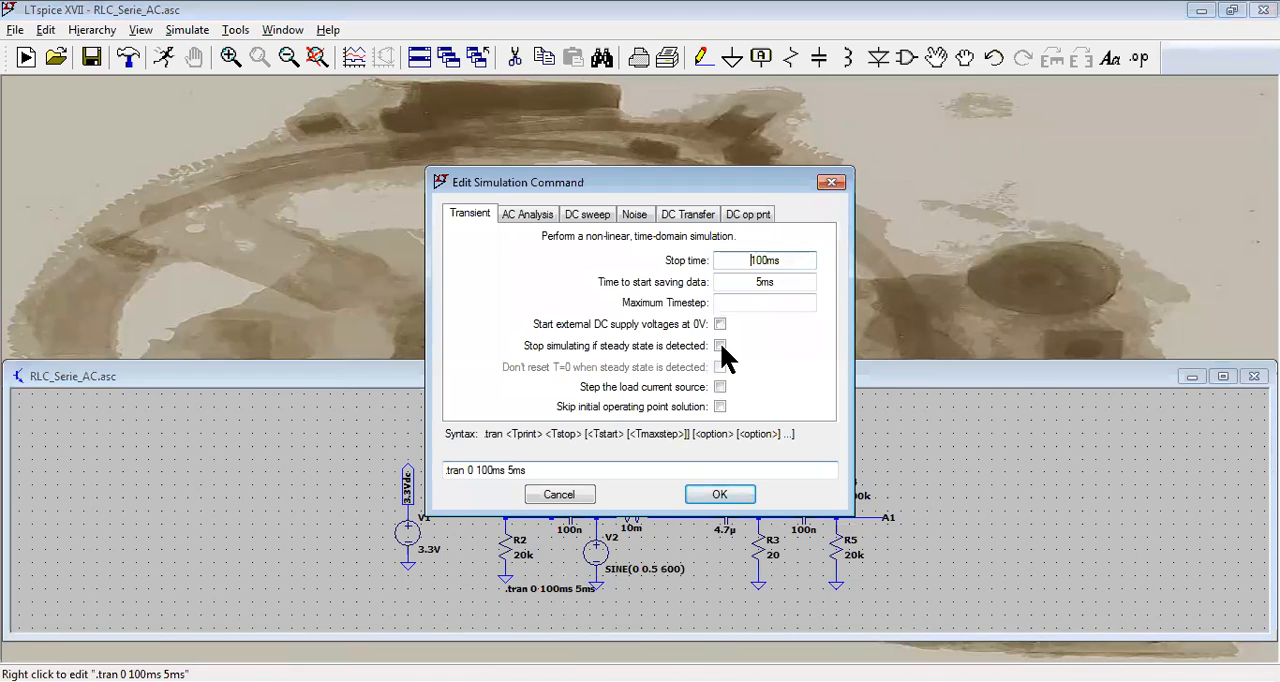
left_click(763, 262)
key("BackSpace")
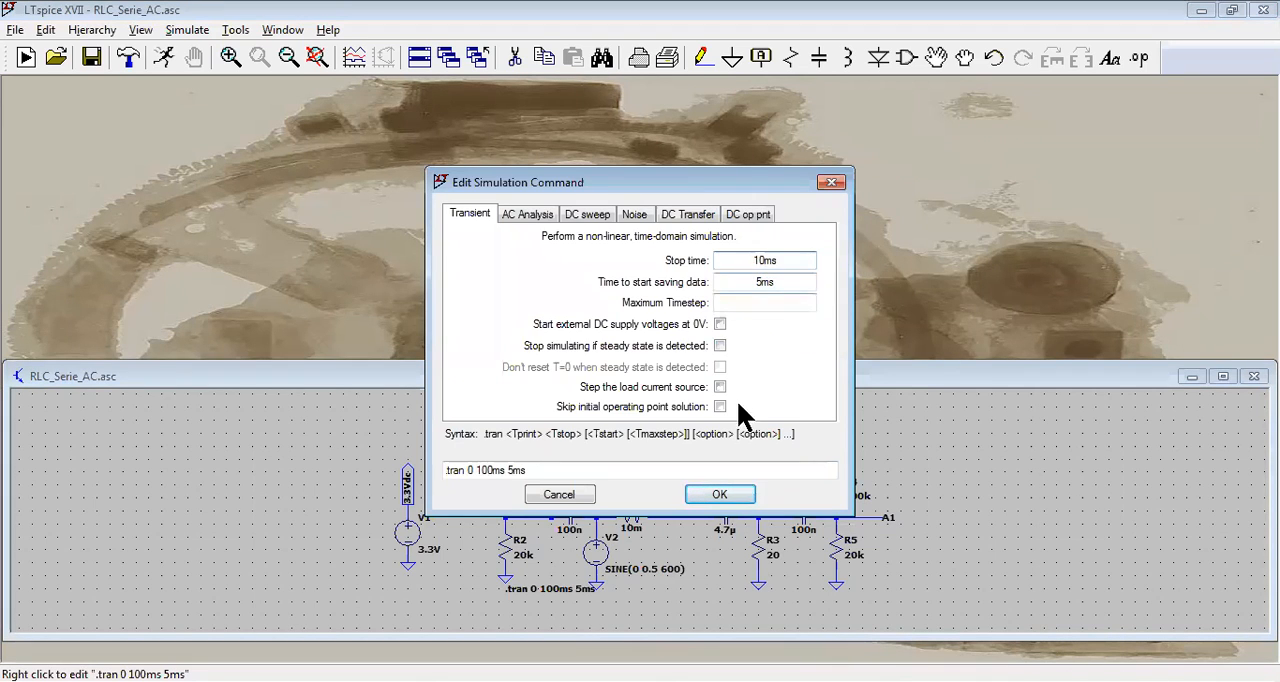
left_click(722, 496)
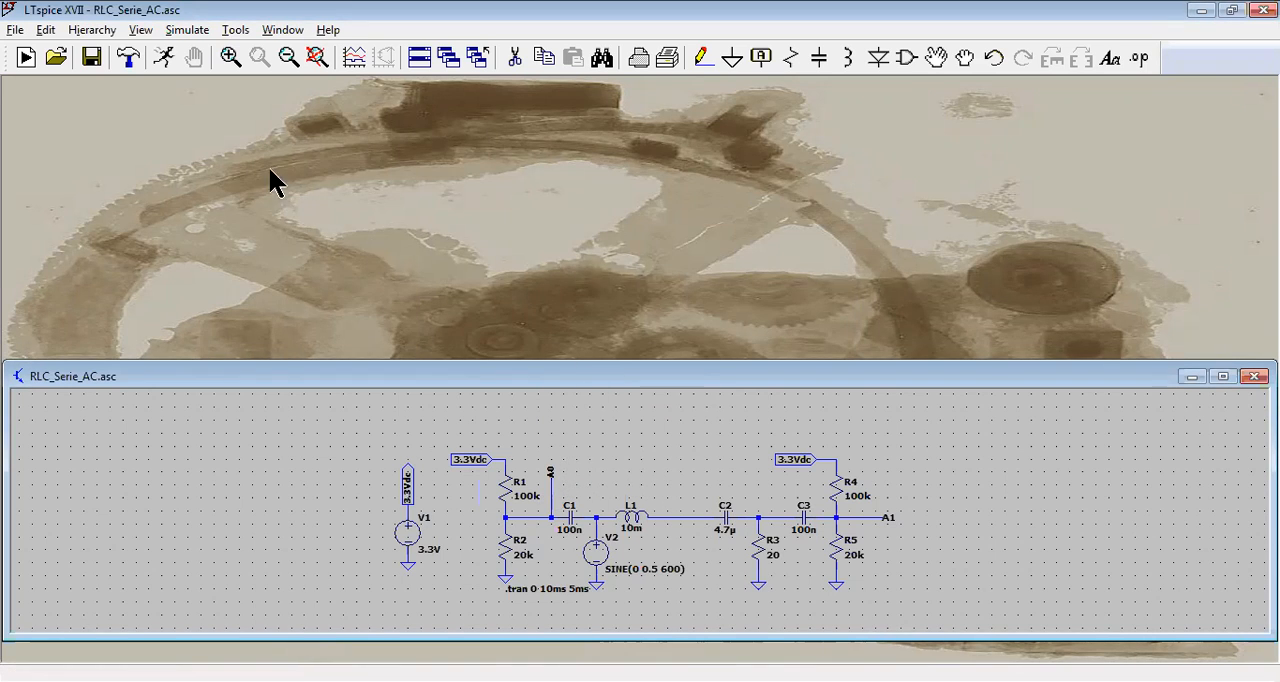
Step: Run the 600 Hz simulation and plot the voltages at nodes A0 and A1
left_click(163, 57)
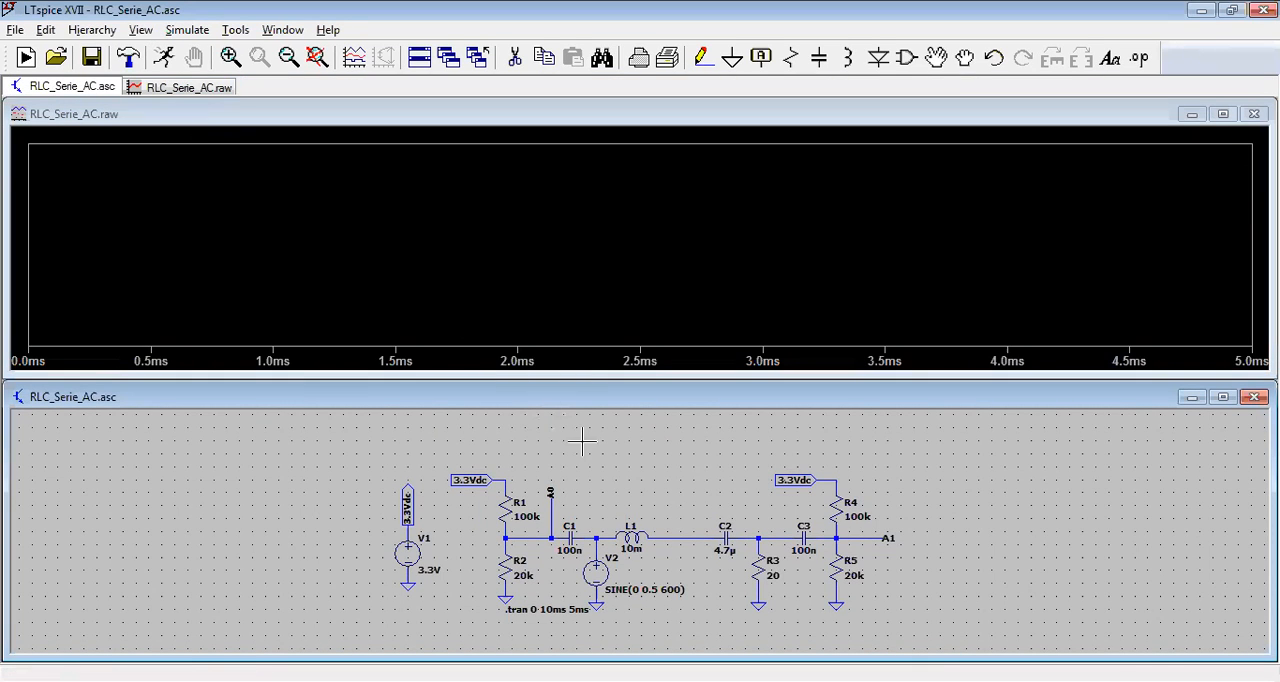
left_click(553, 500)
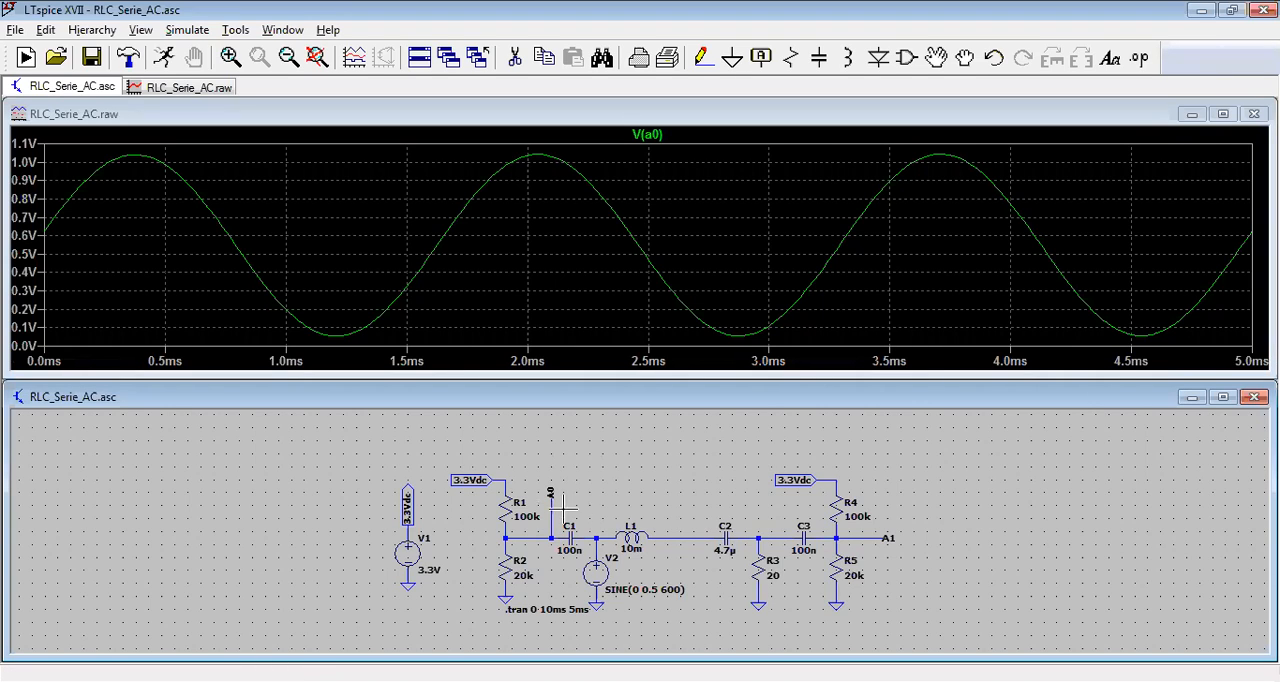
left_click(873, 537)
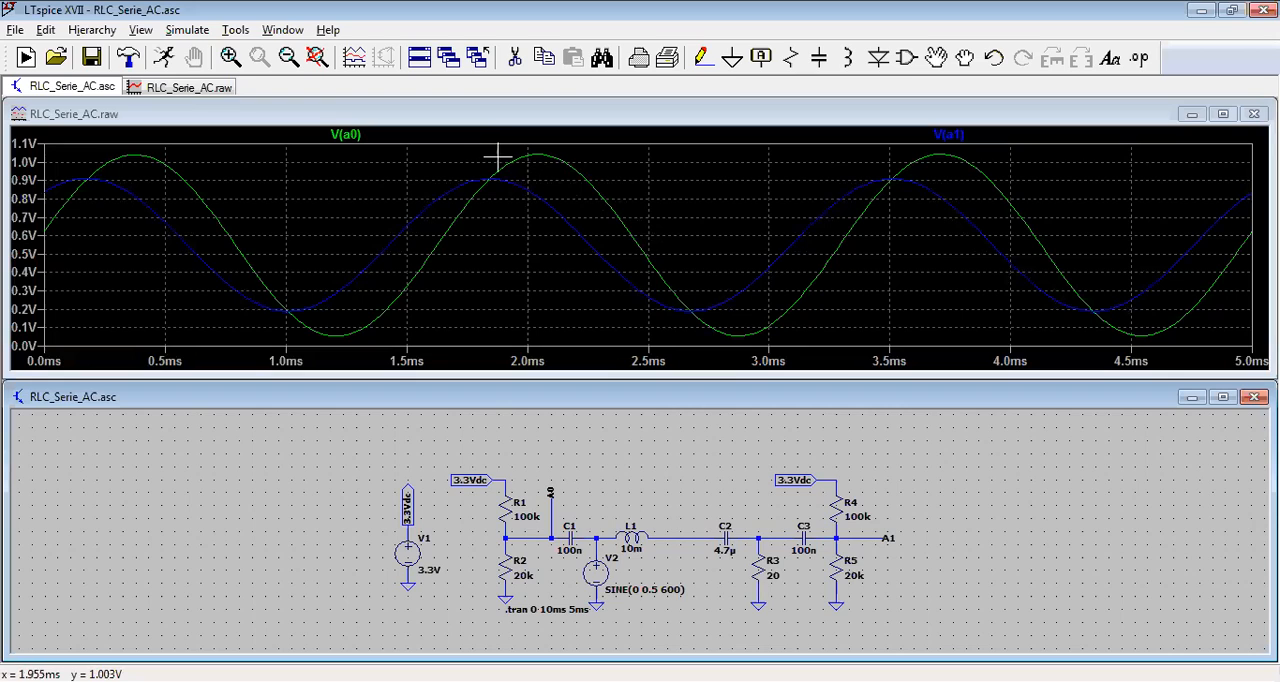
Step: Attach two cursors to the V(a0) trace, placing cursor 1 on the trough at about 2.88 ms and cursor 2 on the crest at about 2.04 ms
left_click(362, 138)
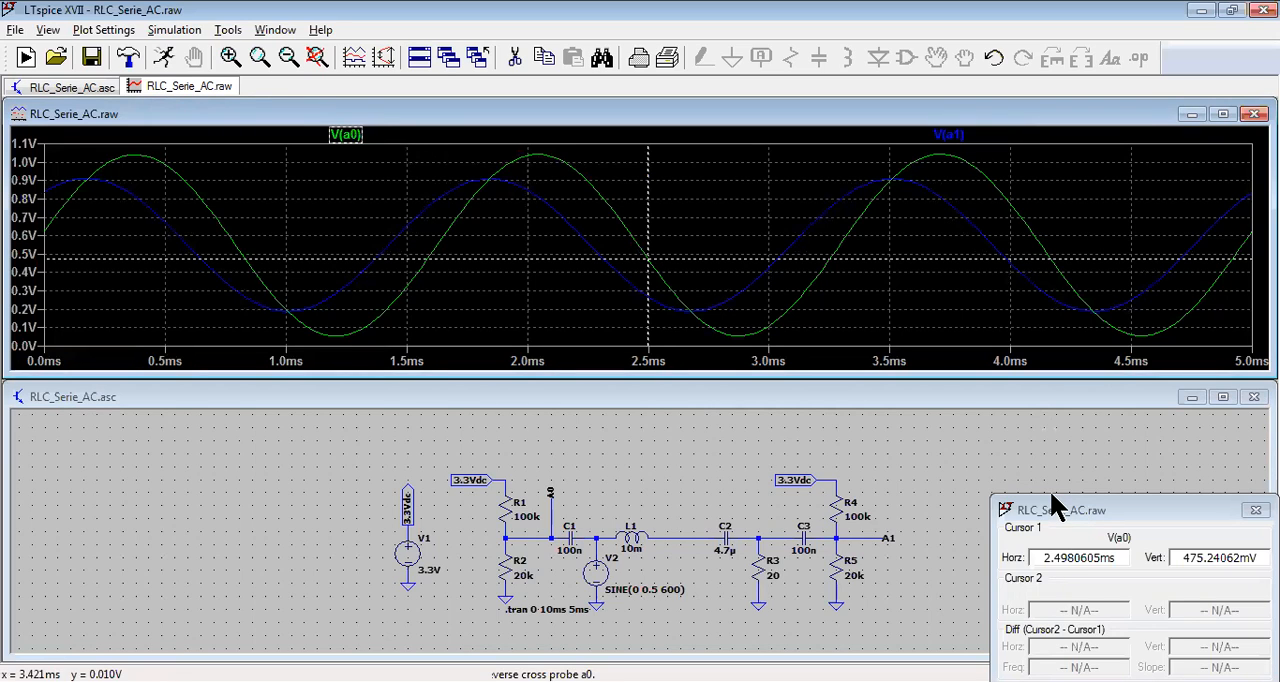
left_click_drag(1050, 495, 996, 415)
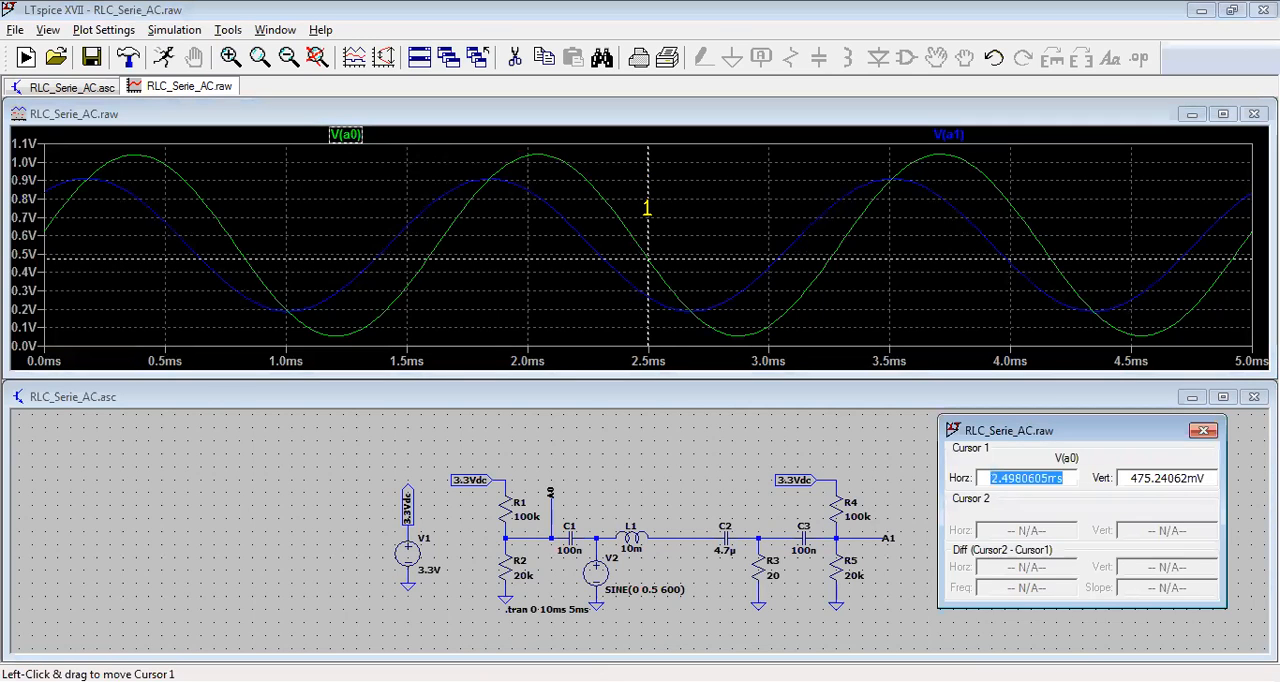
left_click_drag(648, 210, 738, 216)
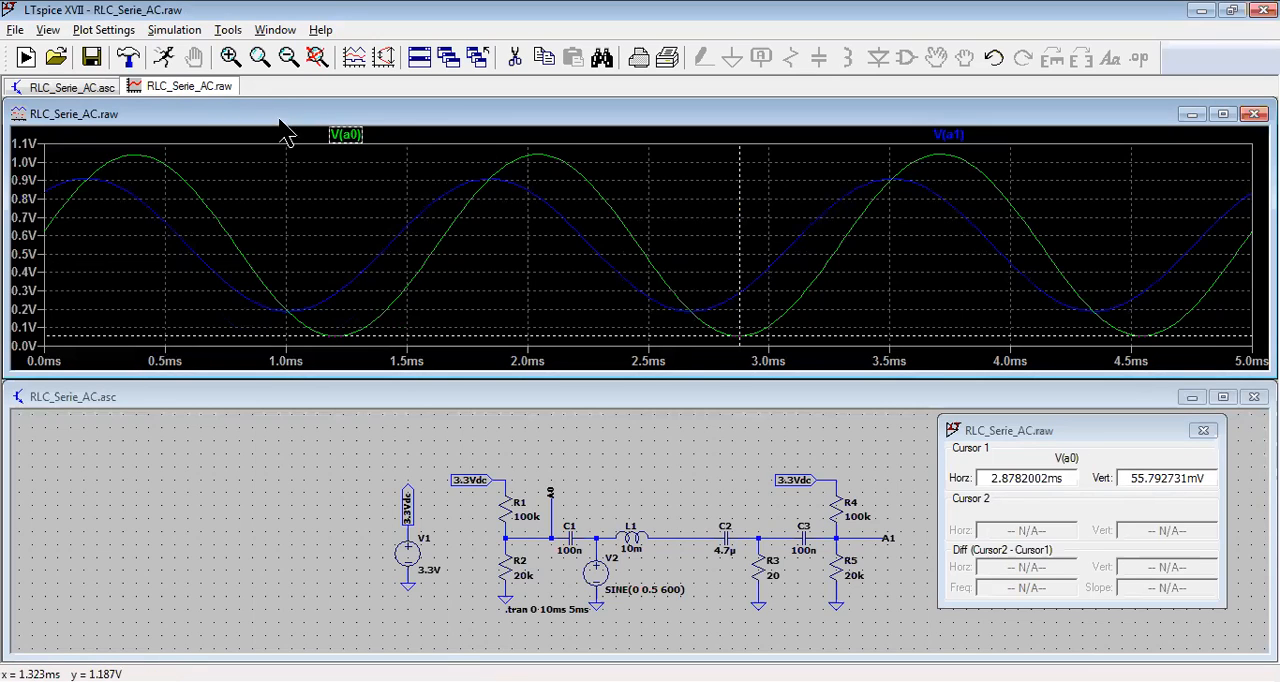
left_click(366, 140)
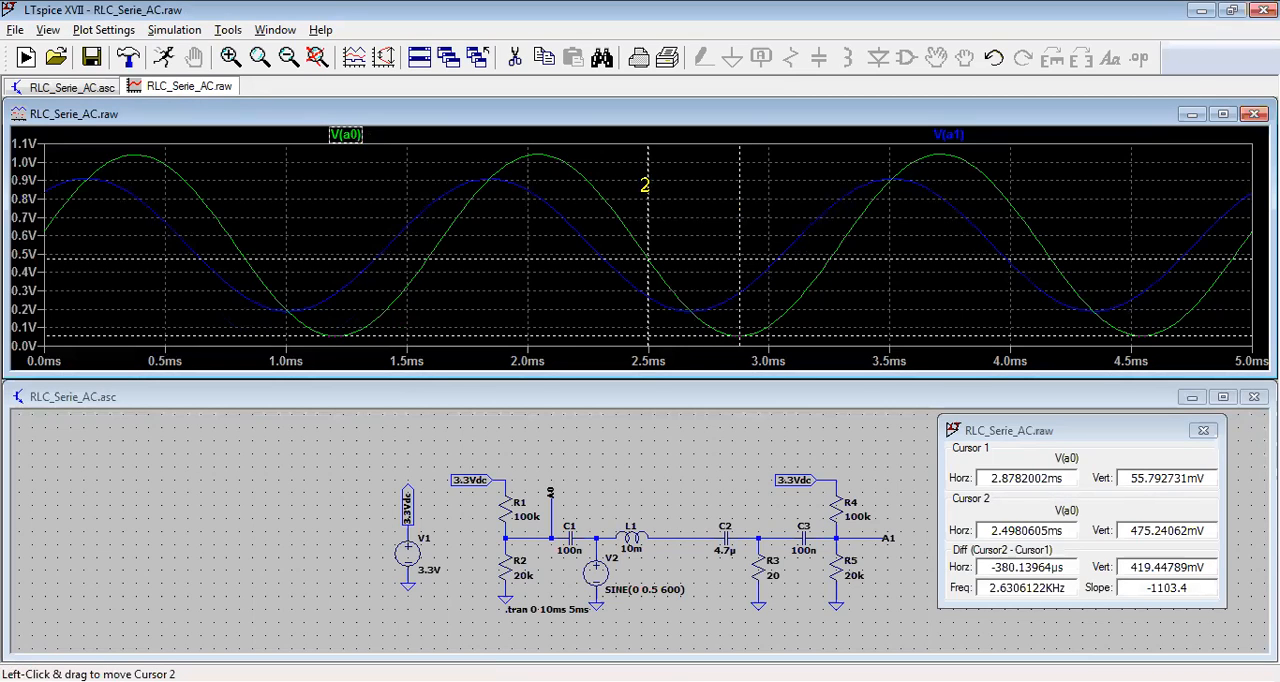
left_click_drag(647, 204, 537, 215)
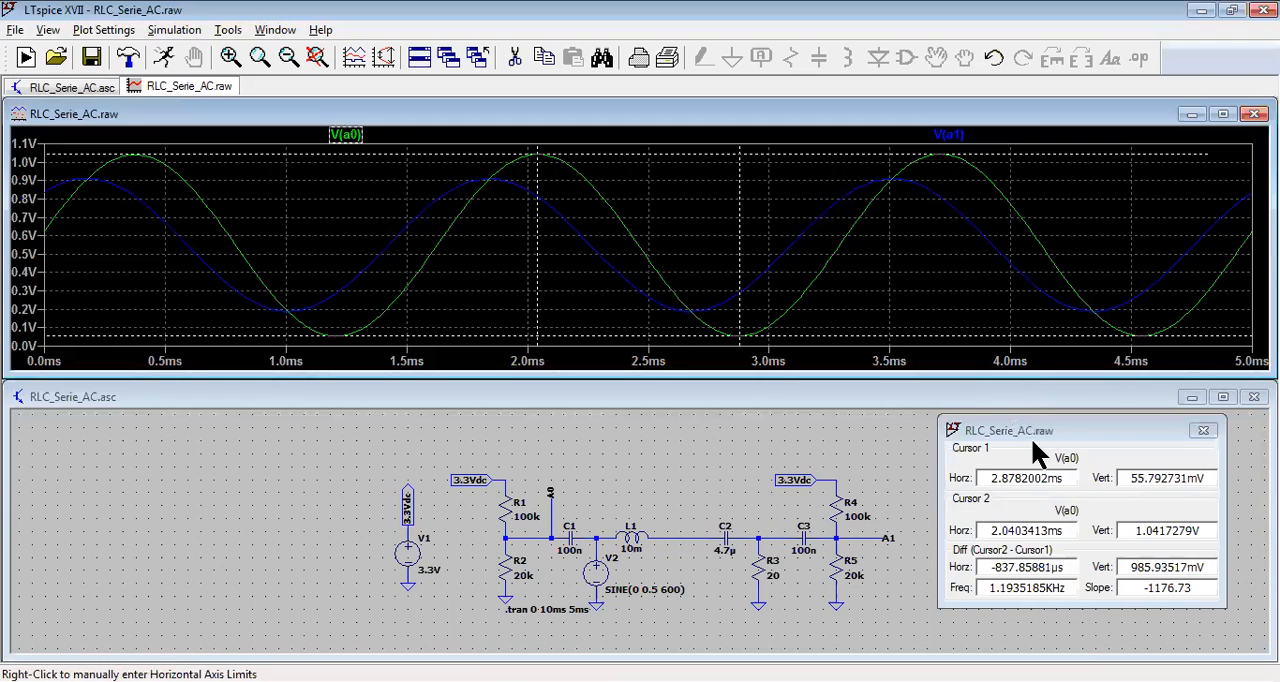
Step: Examine cursor 2's voltage and the vertical difference between the two V(a0) cursors in the cursor readout
left_click(983, 495)
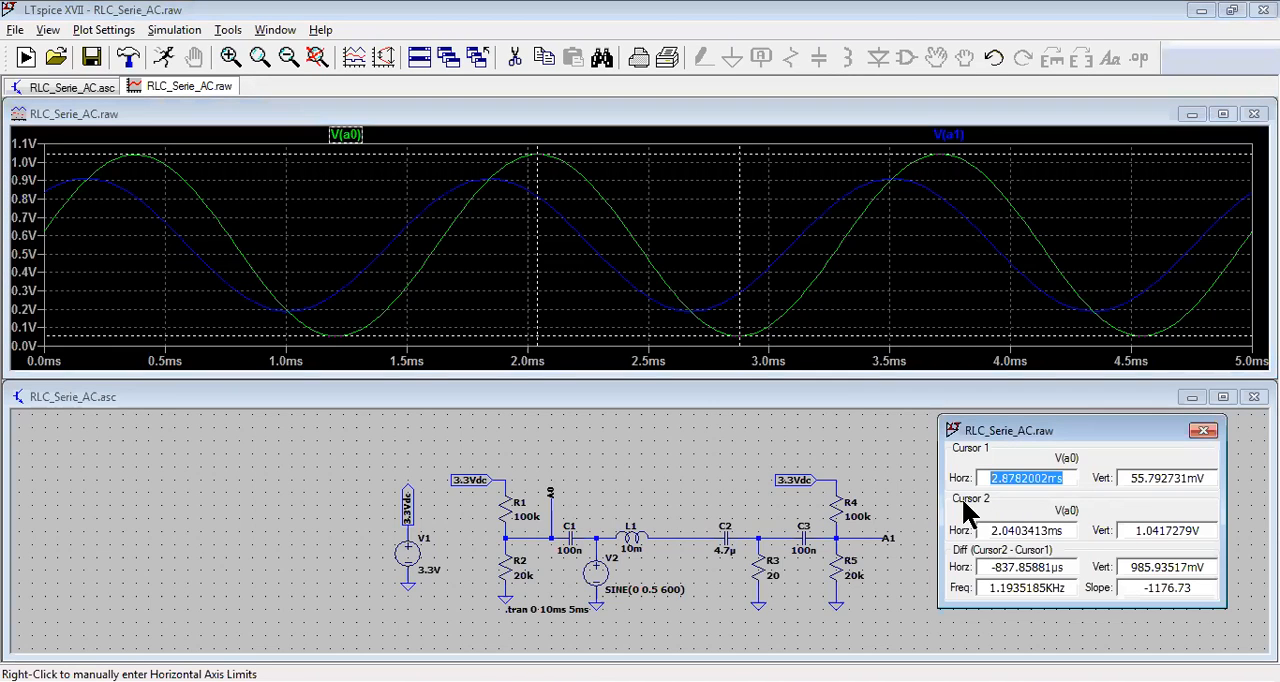
left_click(1135, 530)
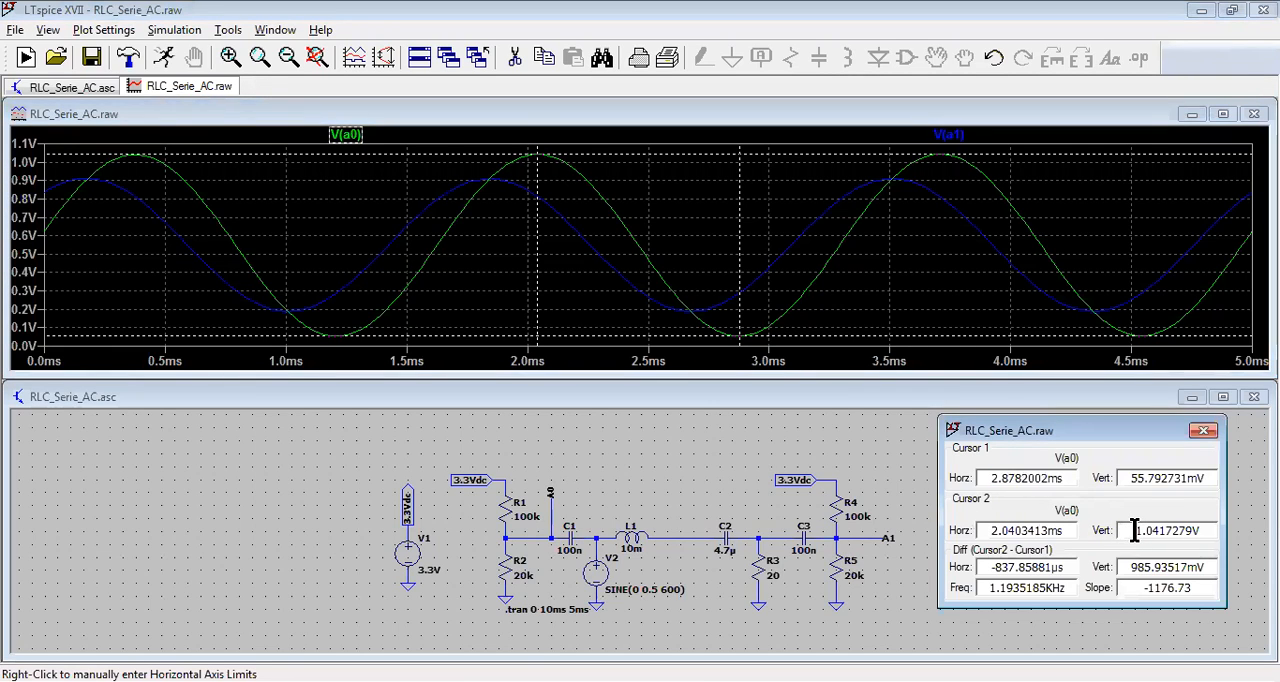
left_click_drag(1135, 530, 1206, 530)
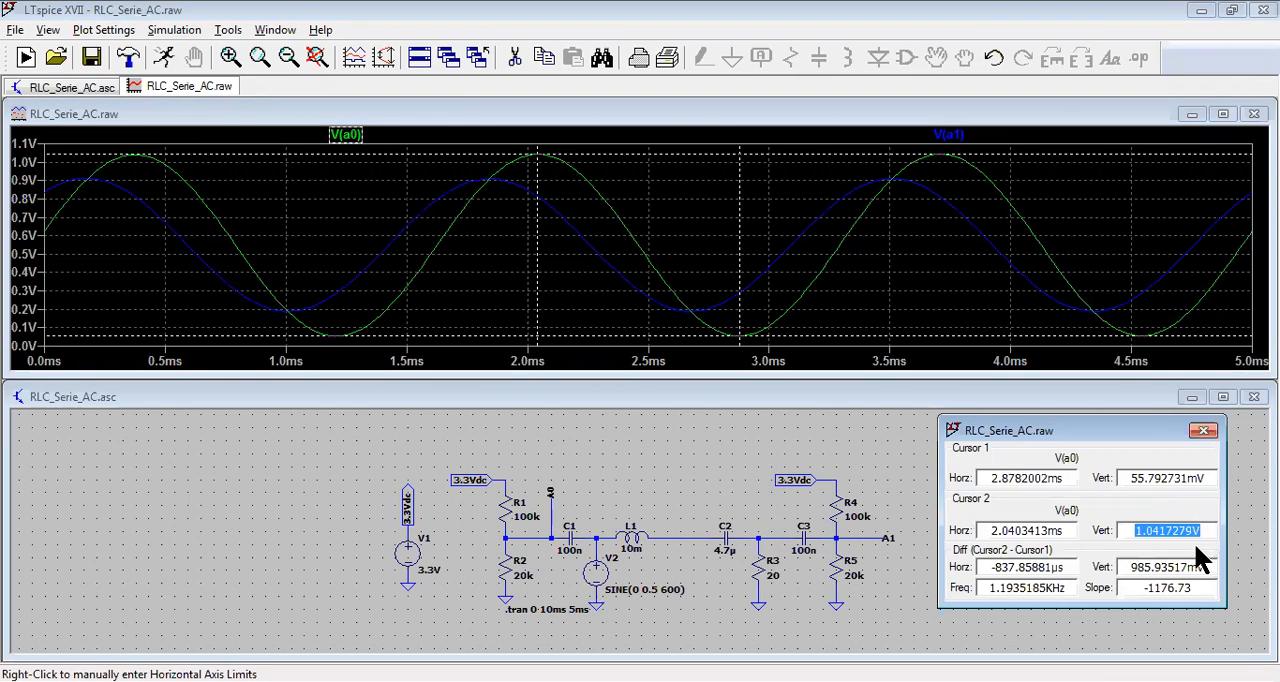
mouse_move(1125, 567)
left_mouse_down()
mouse_move(1211, 558)
mouse_move(1130, 567)
left_mouse_up()
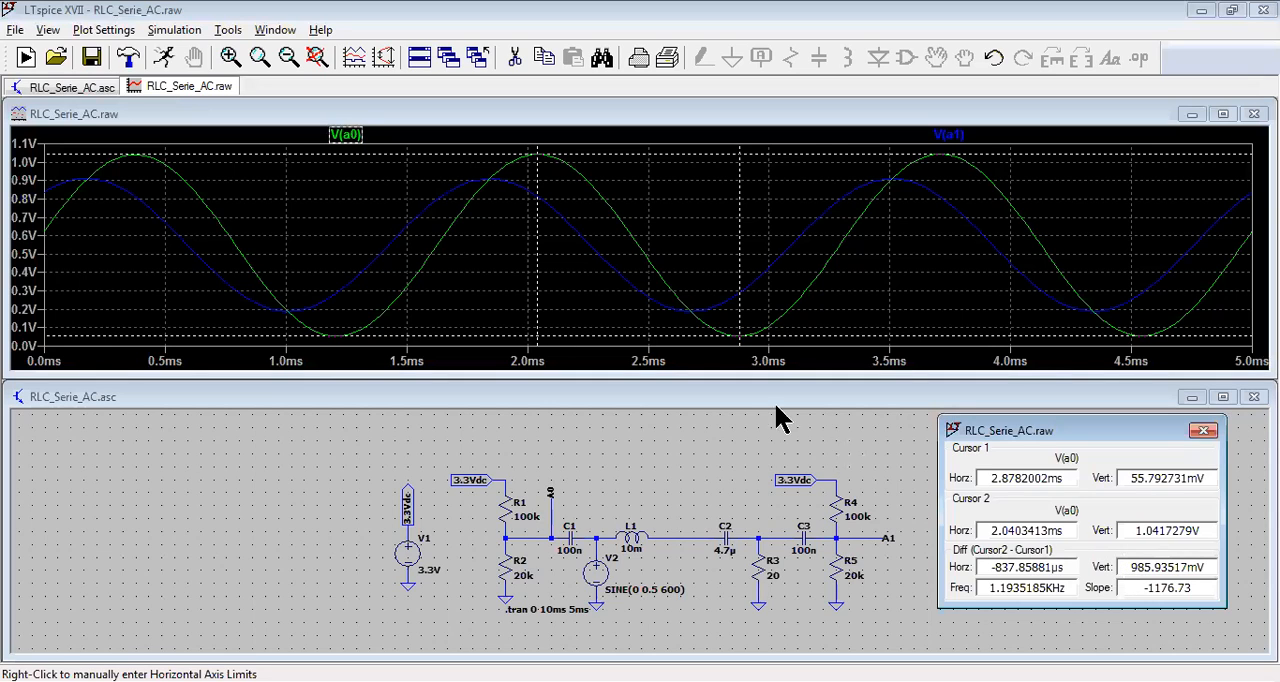
Step: Detach both cursors from the V(a0) trace by setting its attached cursor to (none)
right_click(368, 135)
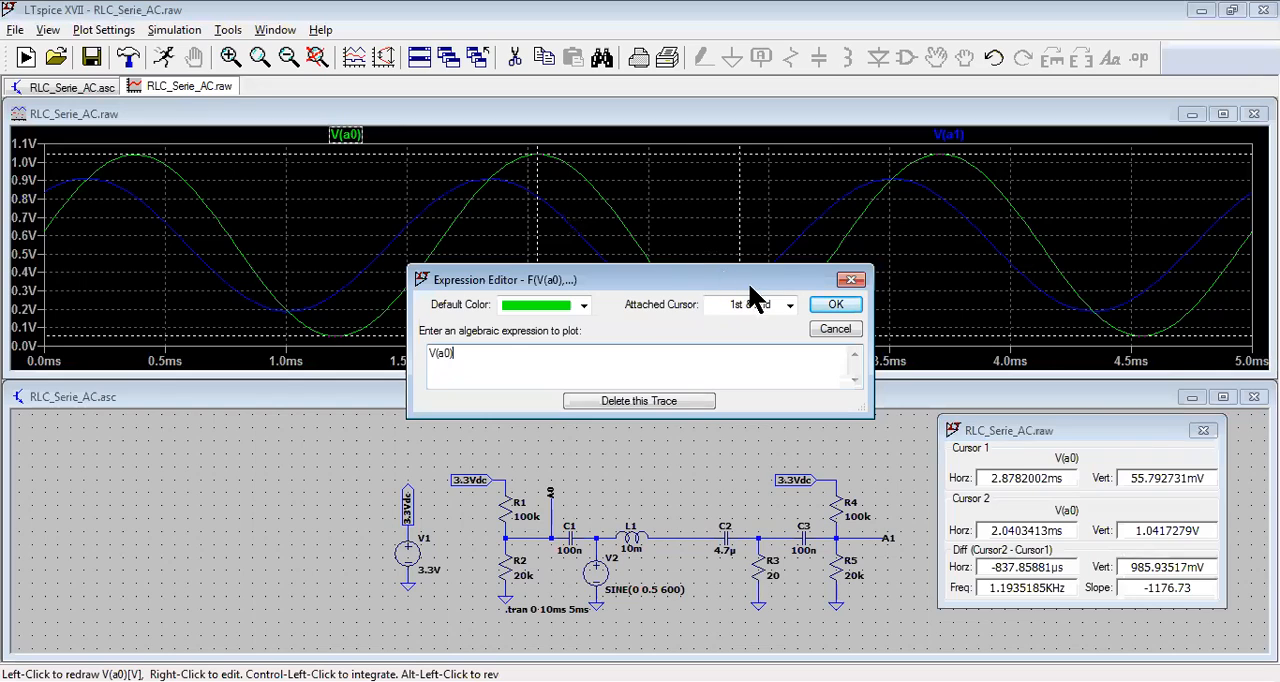
left_click(789, 305)
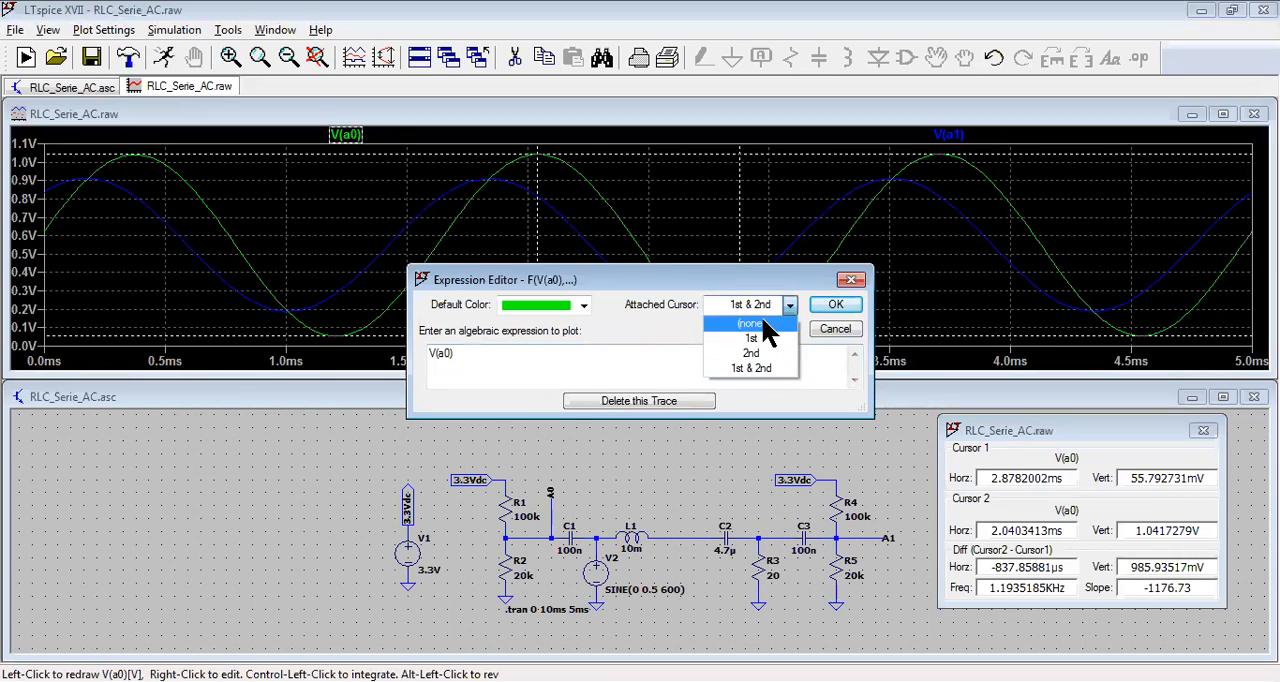
left_click(765, 325)
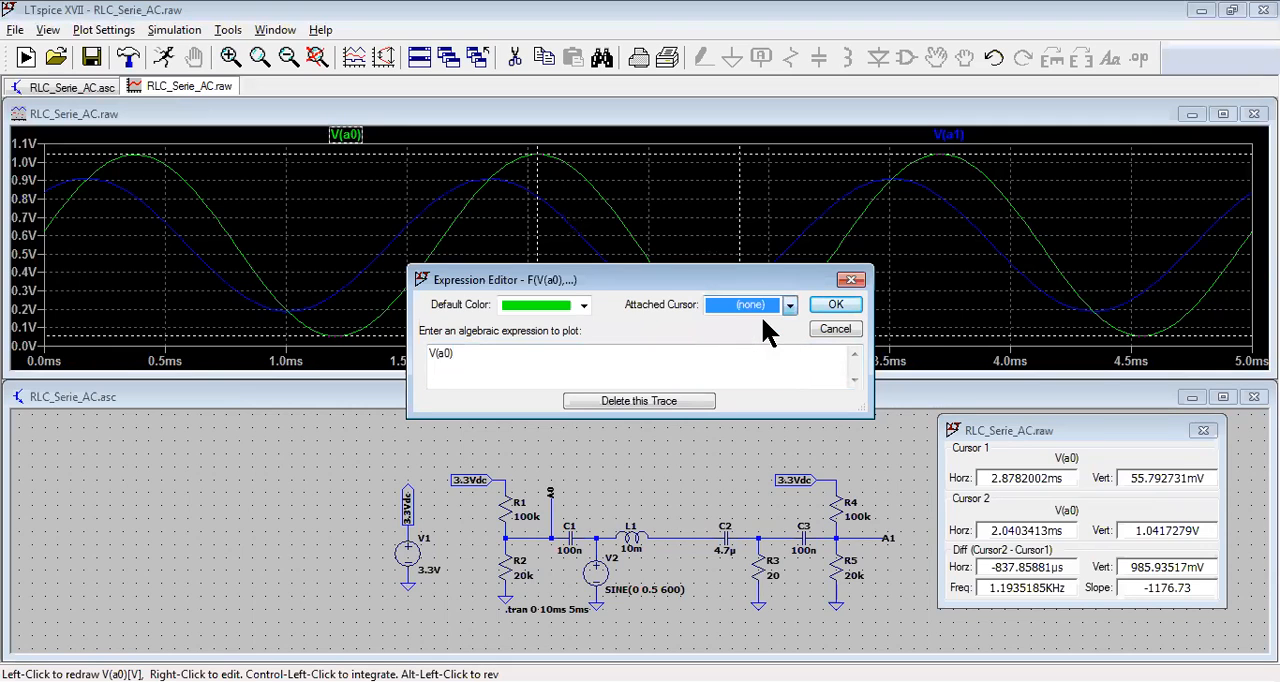
left_click(818, 298)
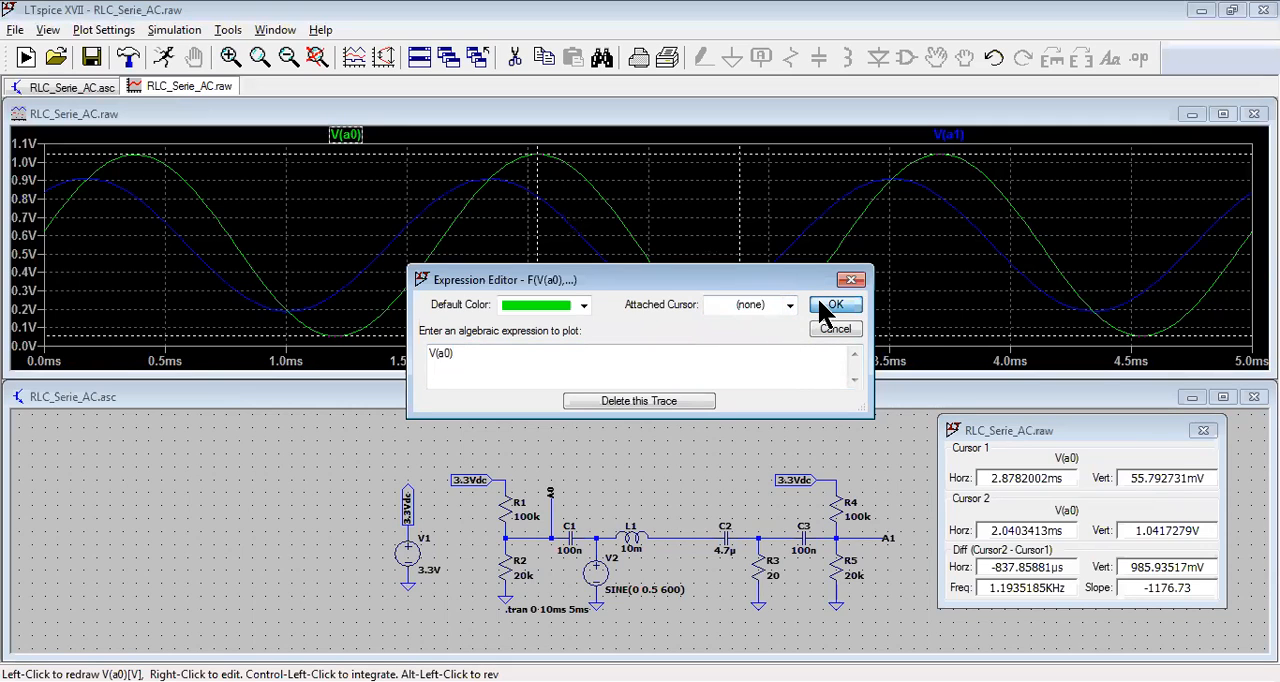
Step: Attach two cursors to the V(a1) trace, placing cursor 1 on the trough at about 2.66 ms and cursor 2 on the crest at about 1.81 ms
left_click(972, 135)
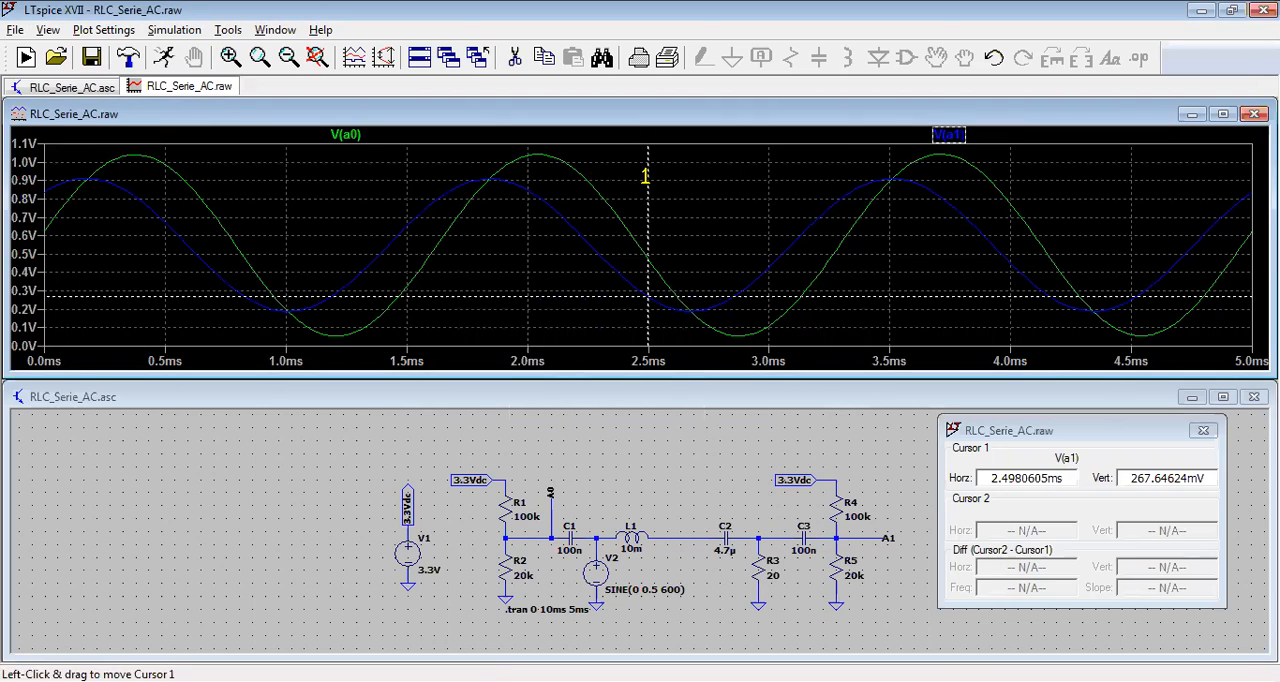
left_click_drag(652, 178, 686, 183)
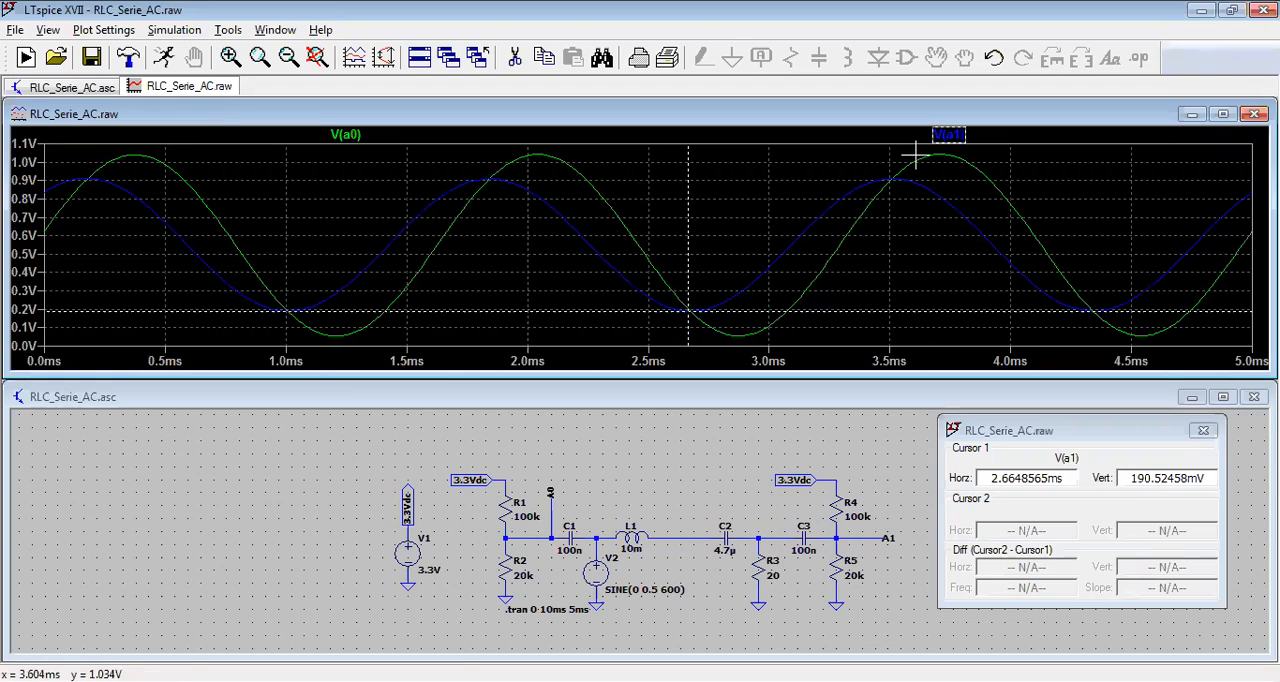
left_click(945, 137)
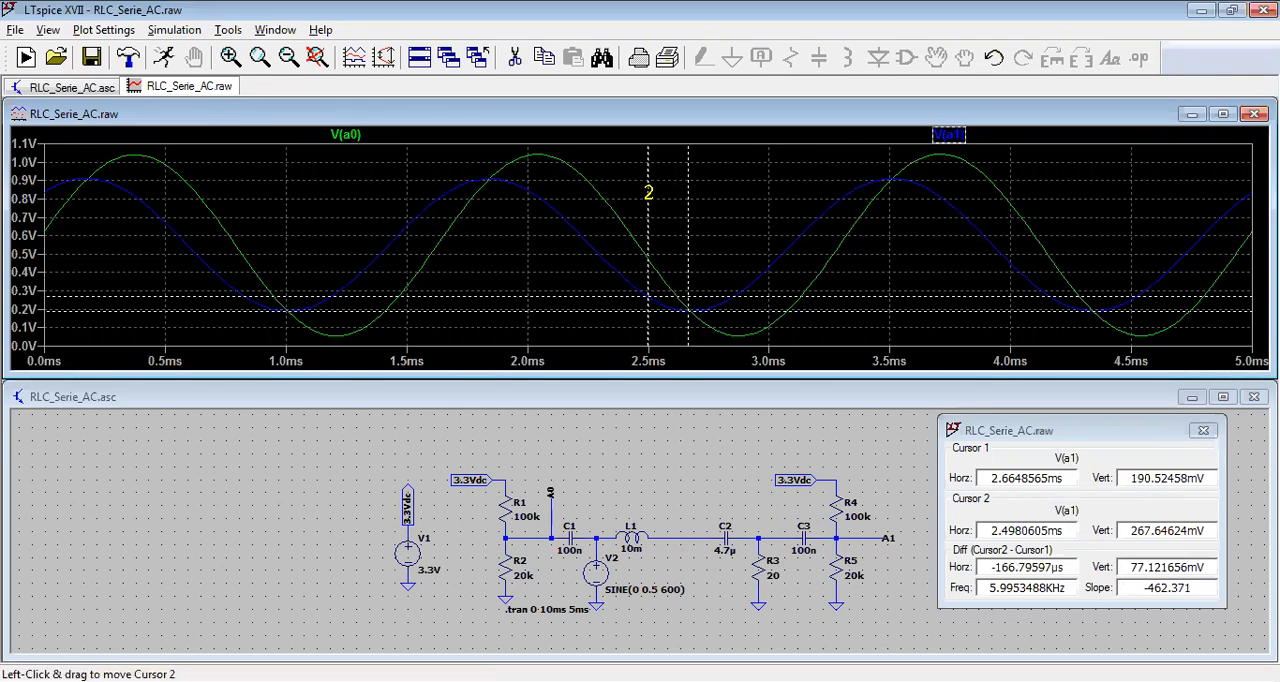
left_click_drag(648, 192, 481, 245)
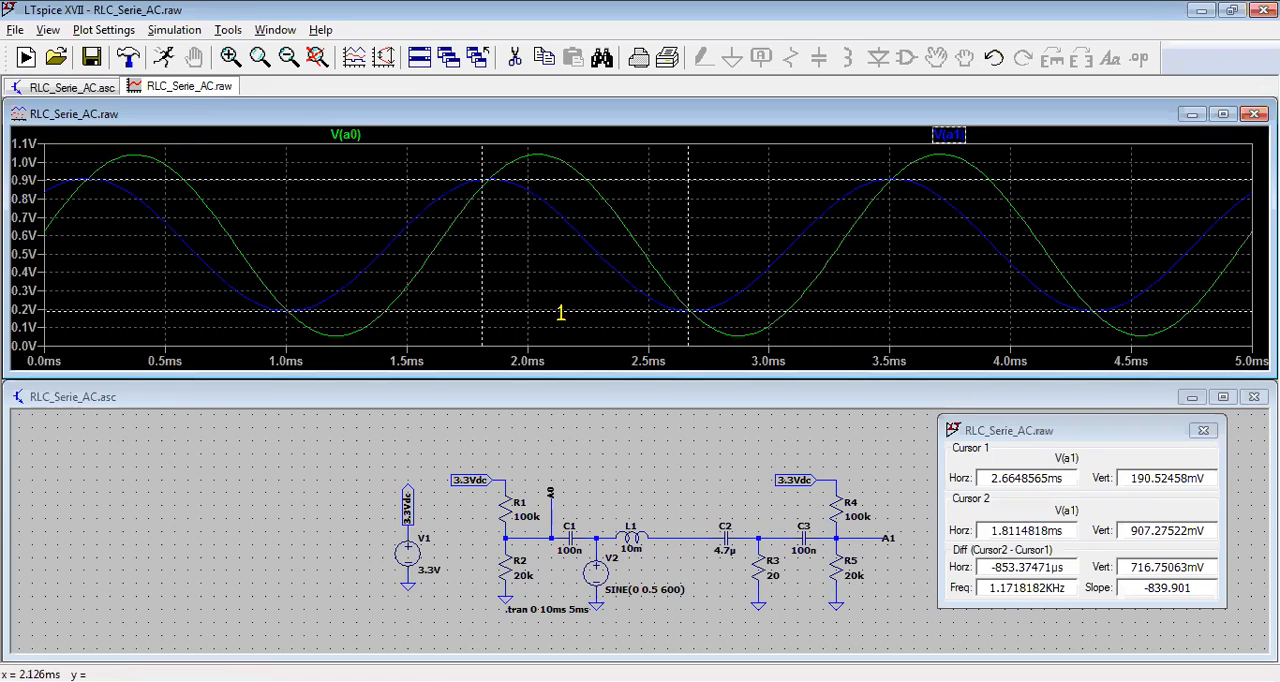
Step: Export the V(a0) and V(a1) waveform data as a text file
right_click(560, 264)
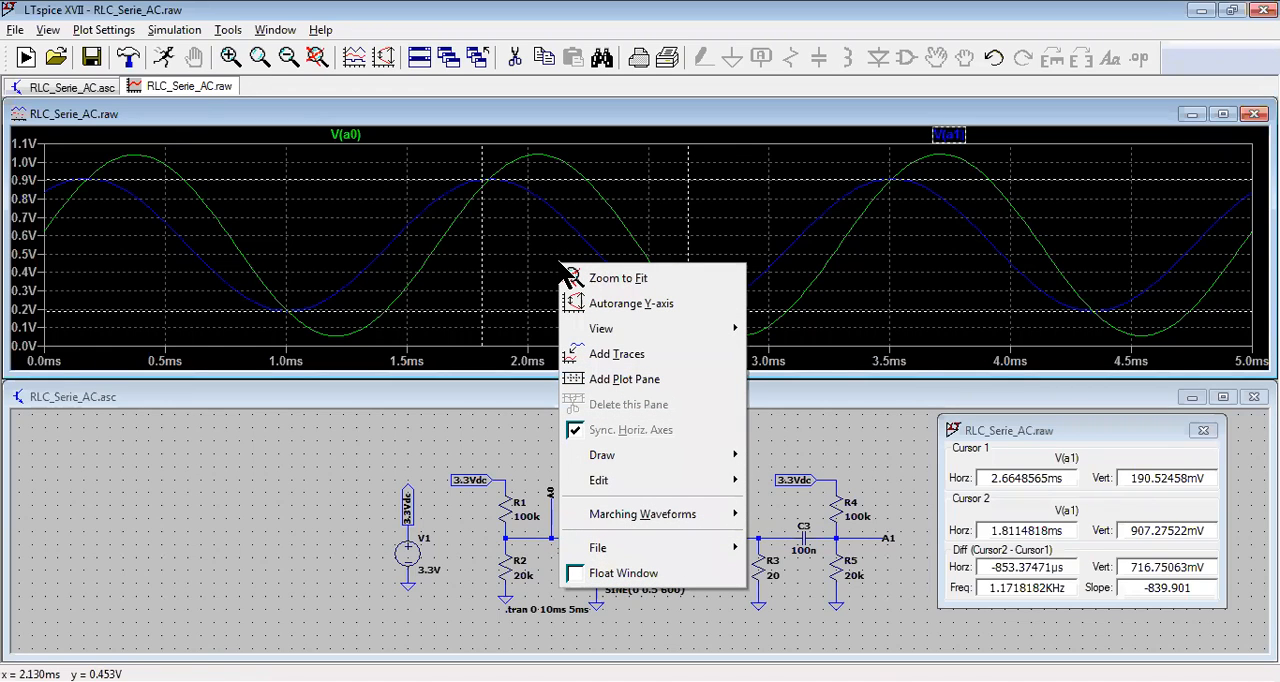
mouse_move(634, 338)
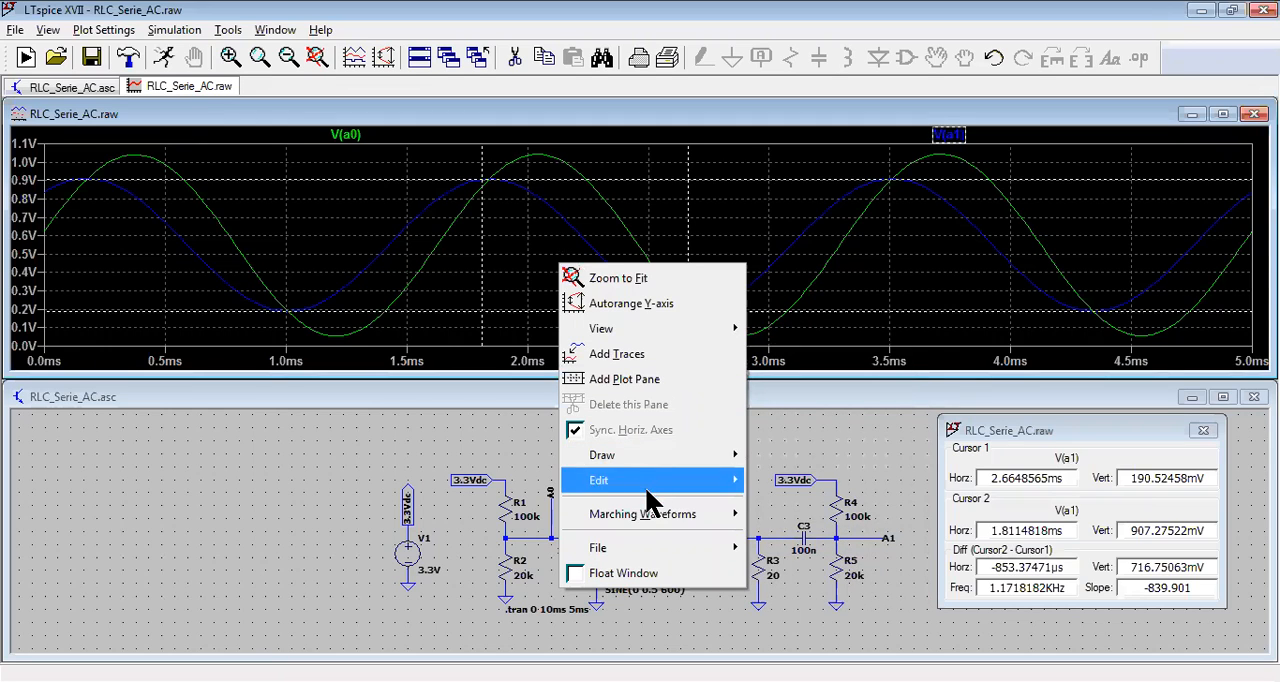
mouse_move(652, 552)
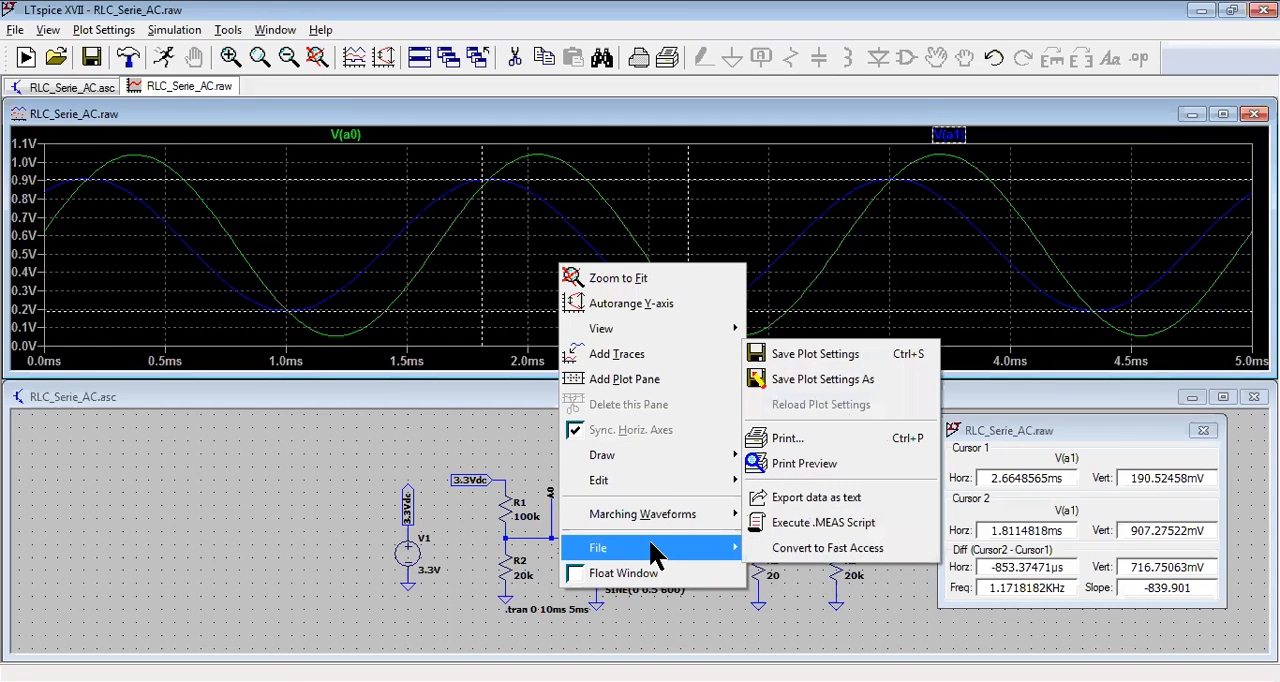
left_click(793, 505)
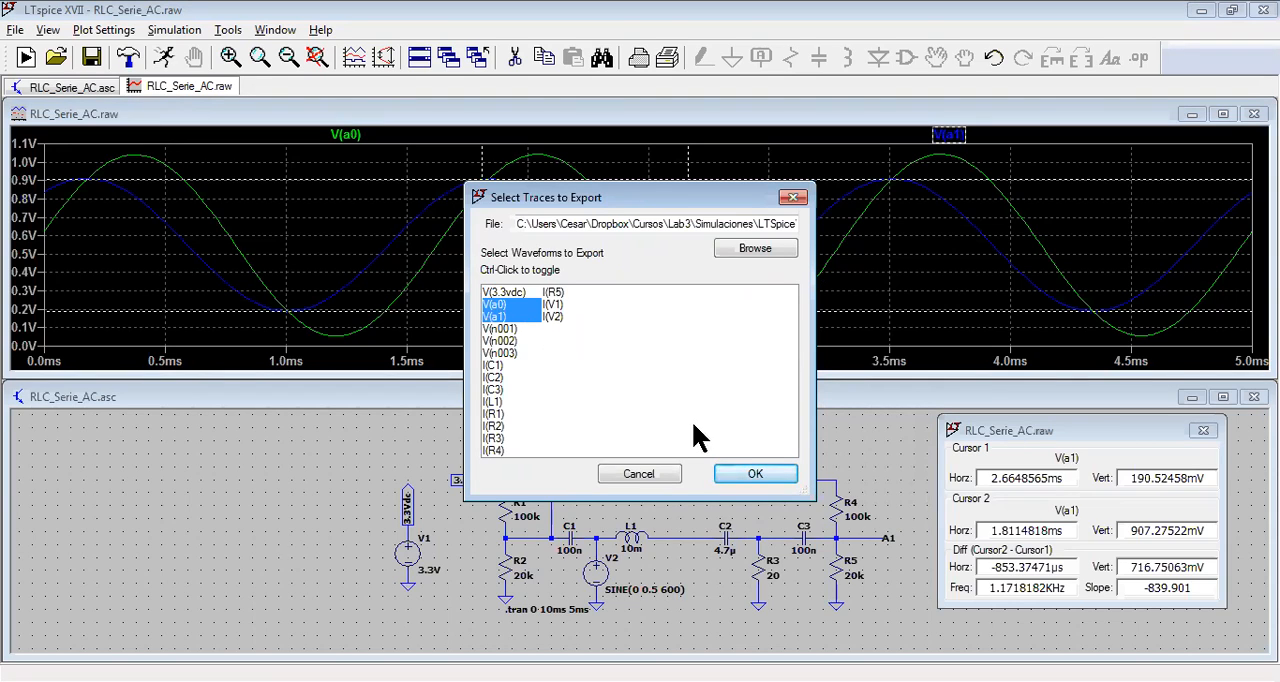
left_click(731, 465)
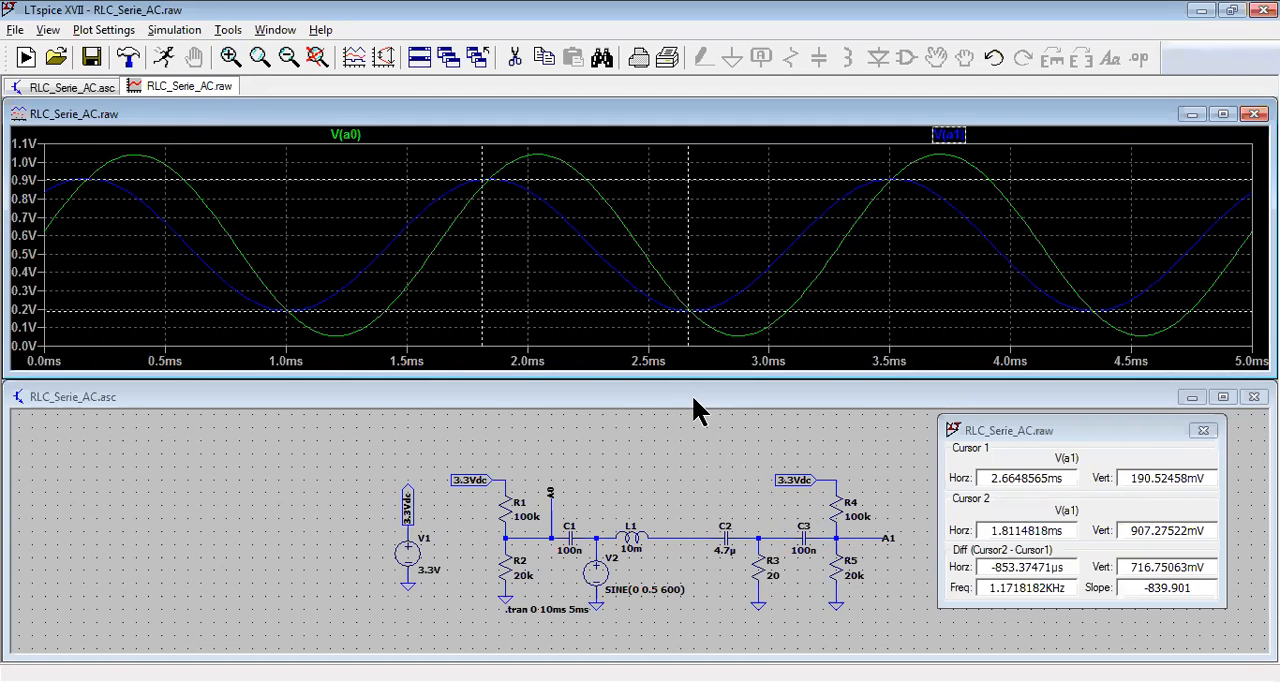
Step: Export the V(a0) and V(a1) traces as text again, using the file RLC_Serie_AC.txt
right_click(556, 272)
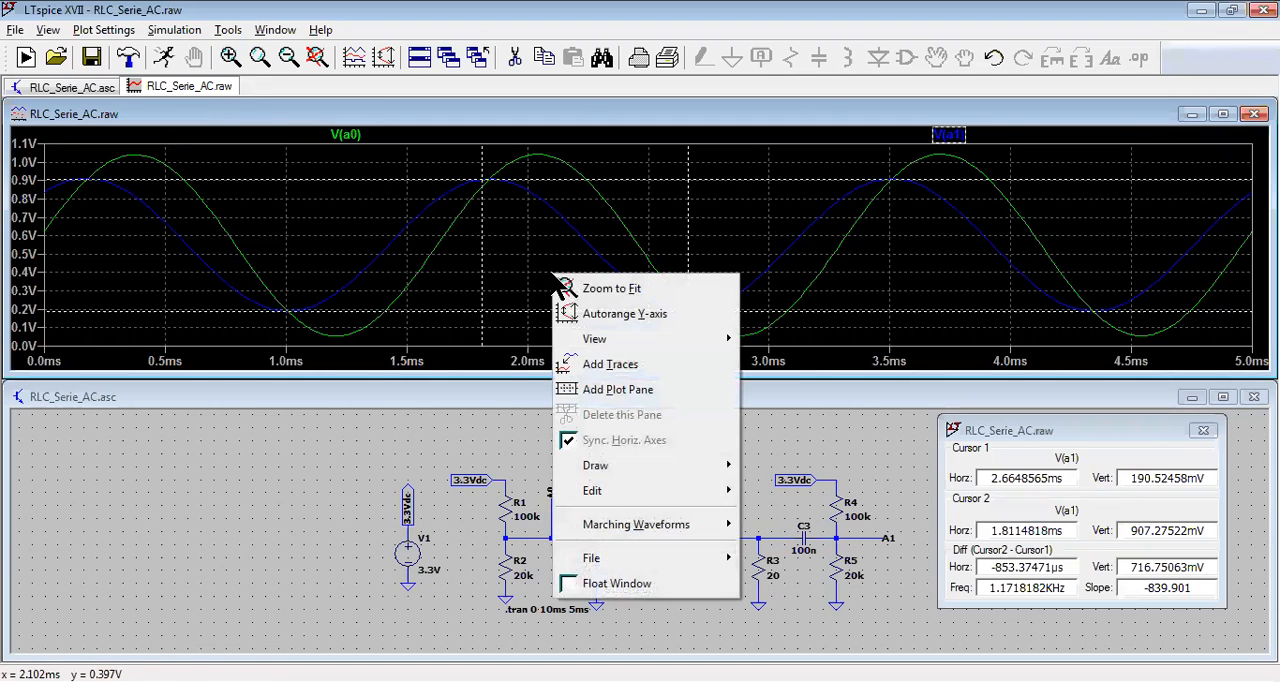
mouse_move(693, 557)
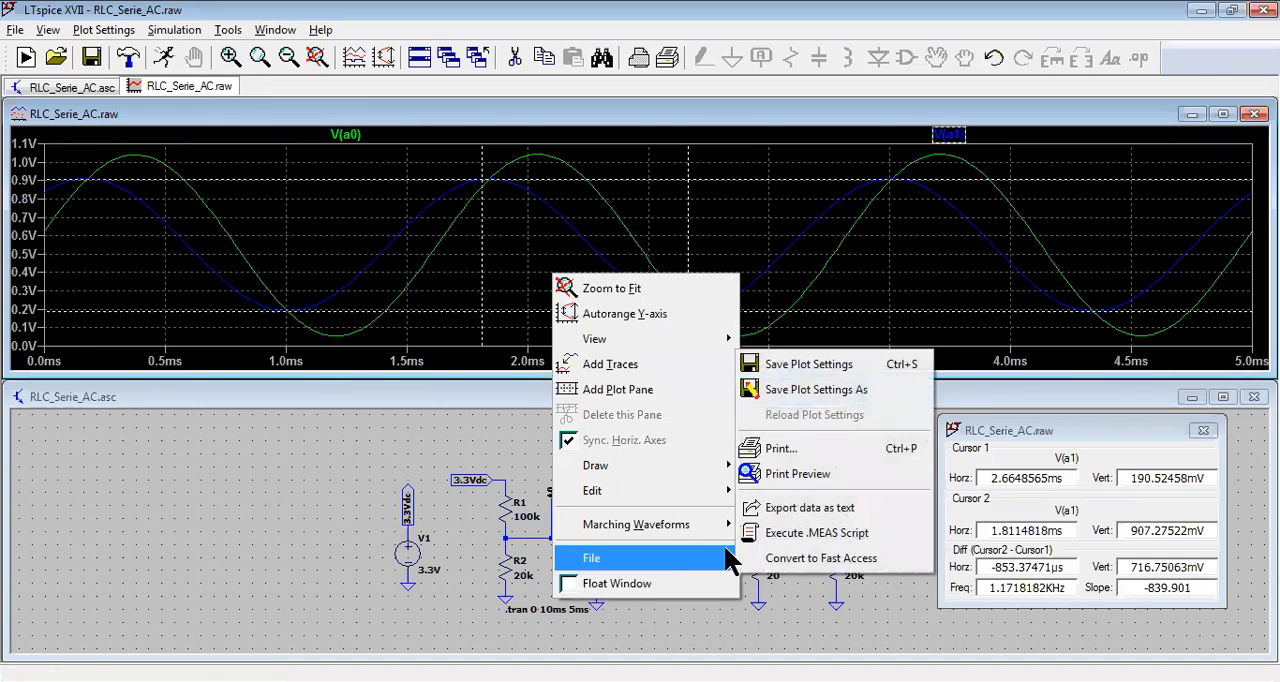
left_click(786, 510)
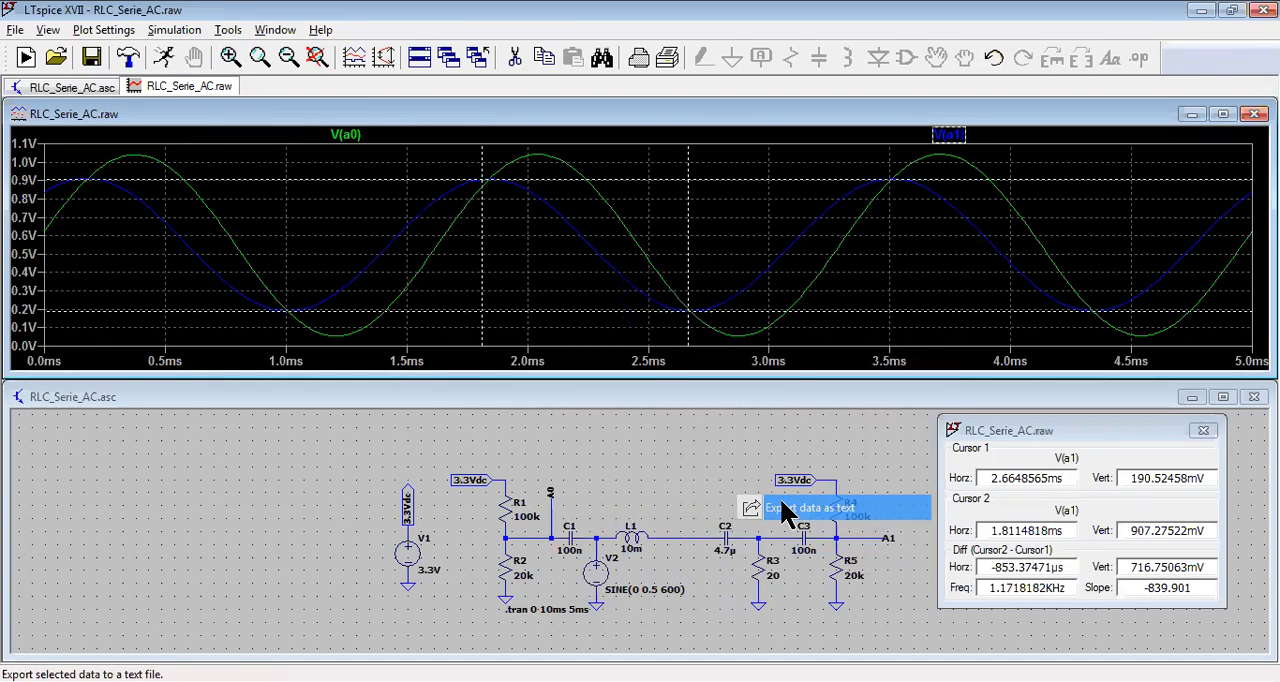
left_click(755, 477)
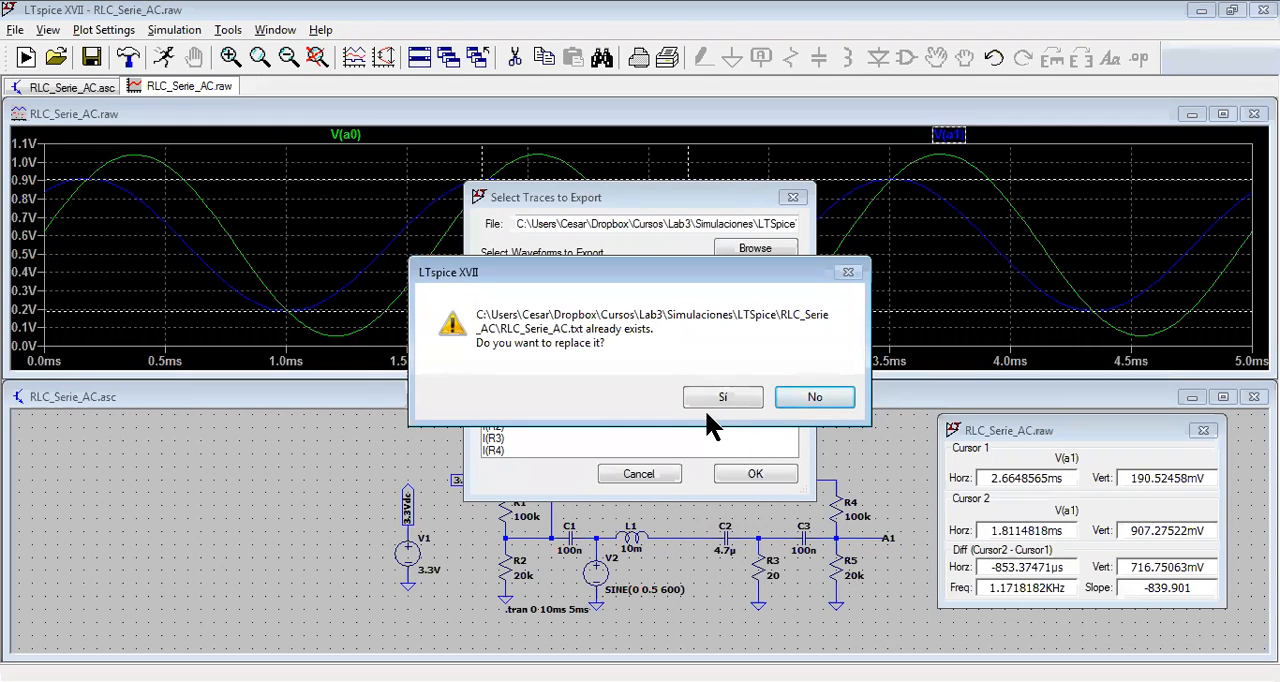
left_click(795, 396)
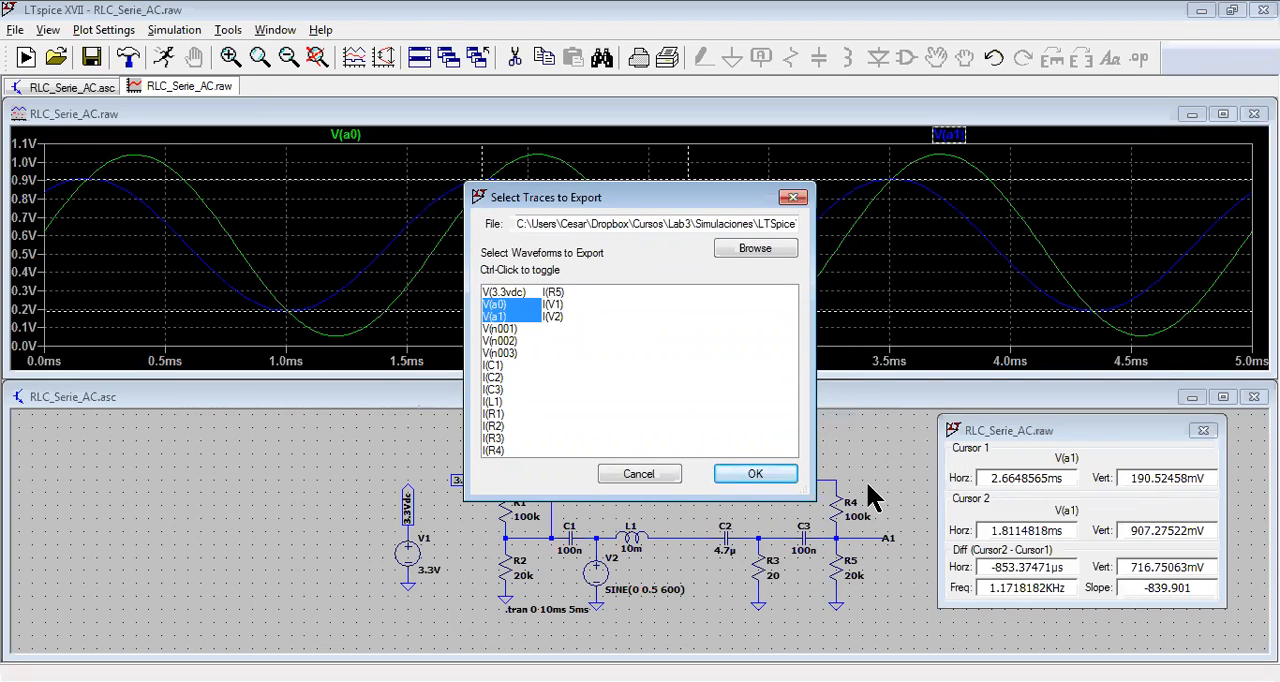
left_click(740, 478)
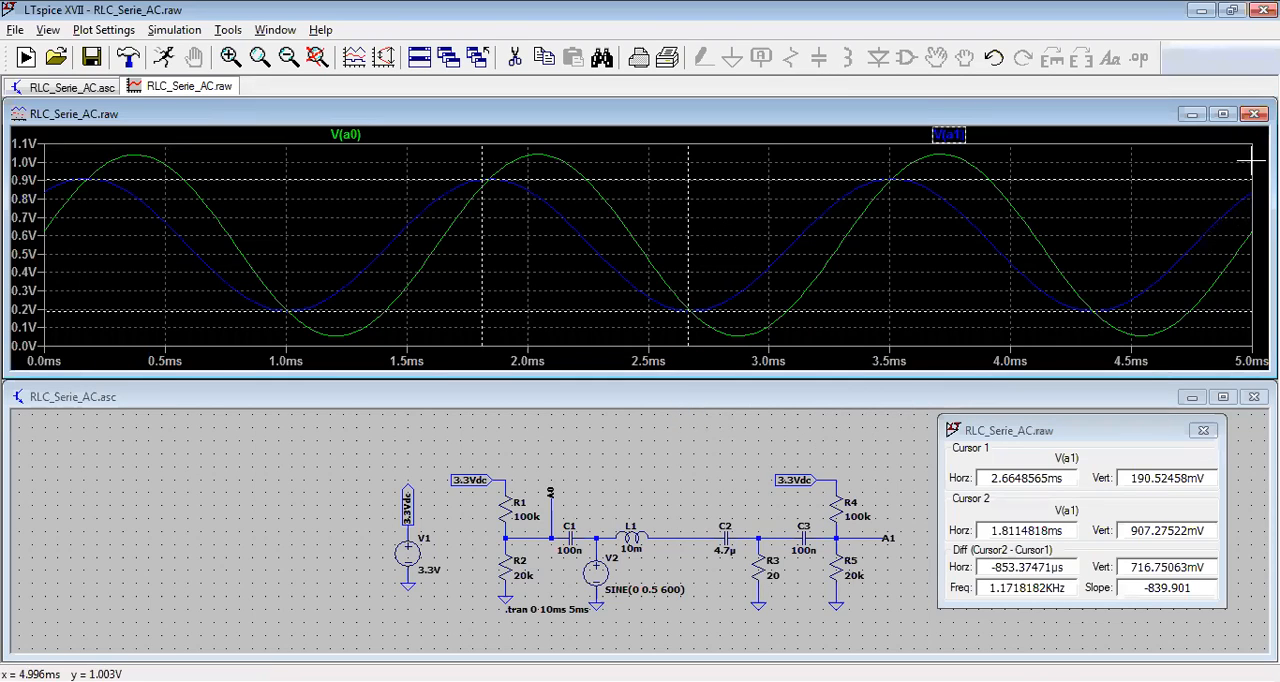
Step: Close the waveform plot and set the sine frequency of voltage source V2 to 10000 Hz
left_click(1254, 114)
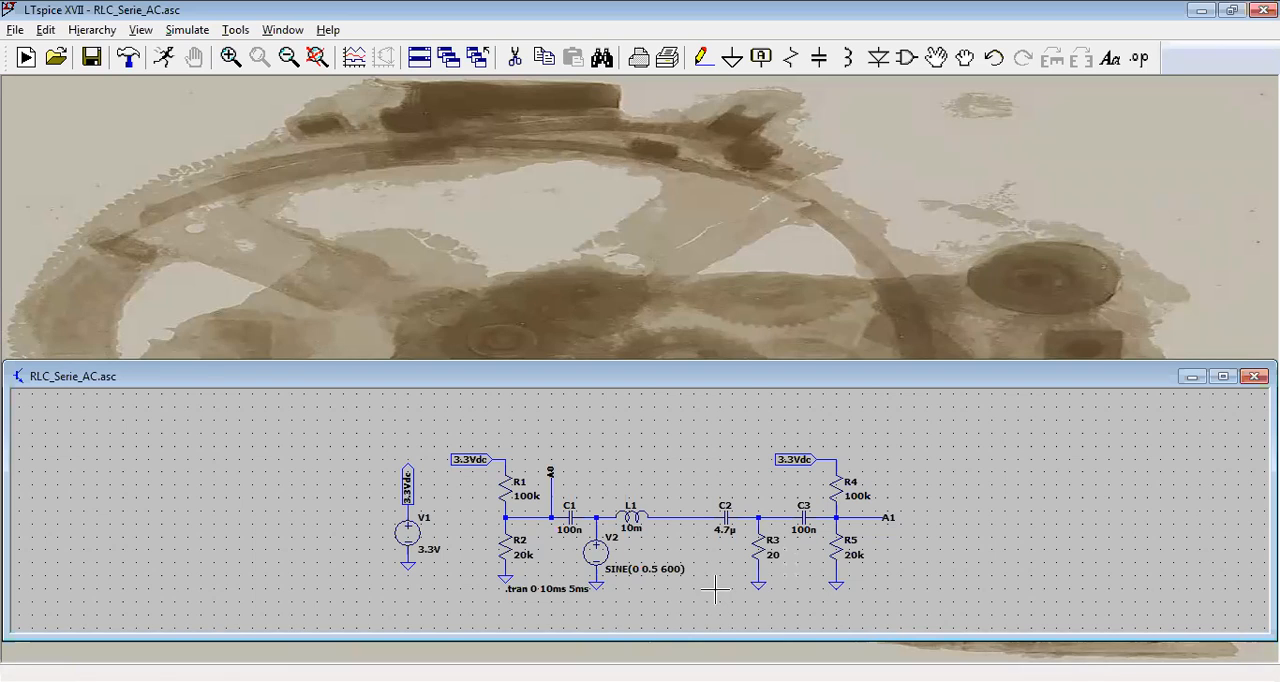
right_click(612, 556)
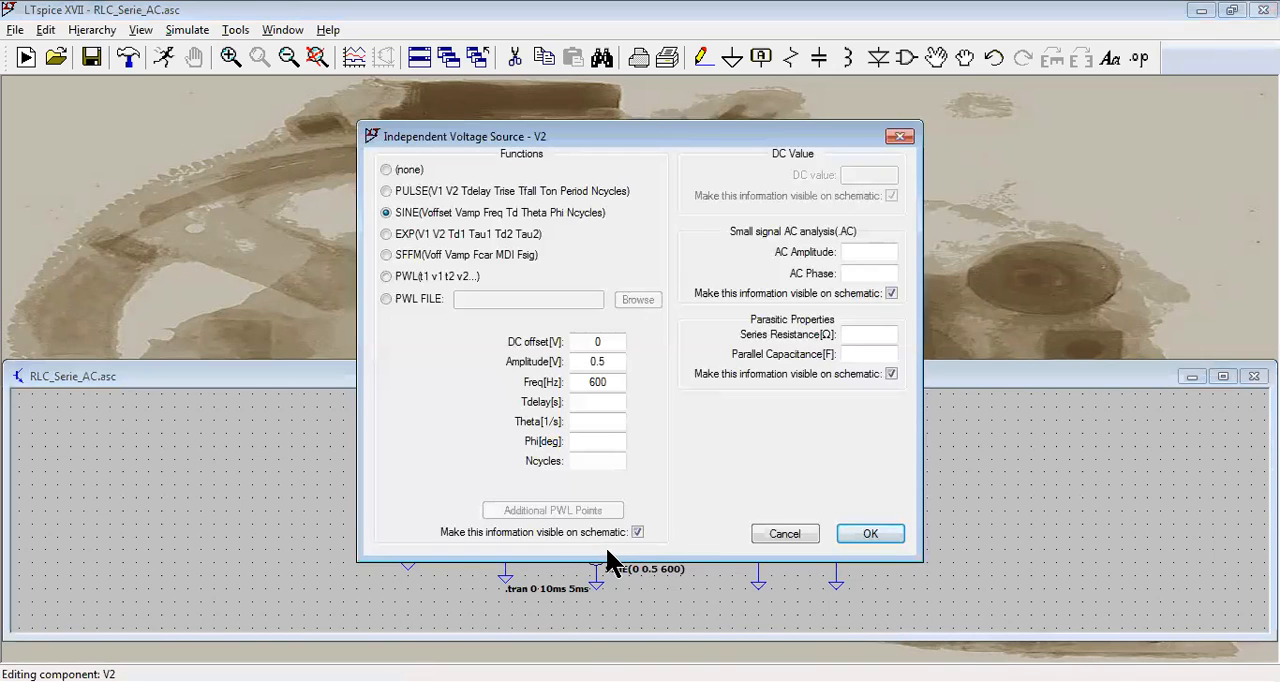
double_click(600, 385)
type("10000")
key("Return")
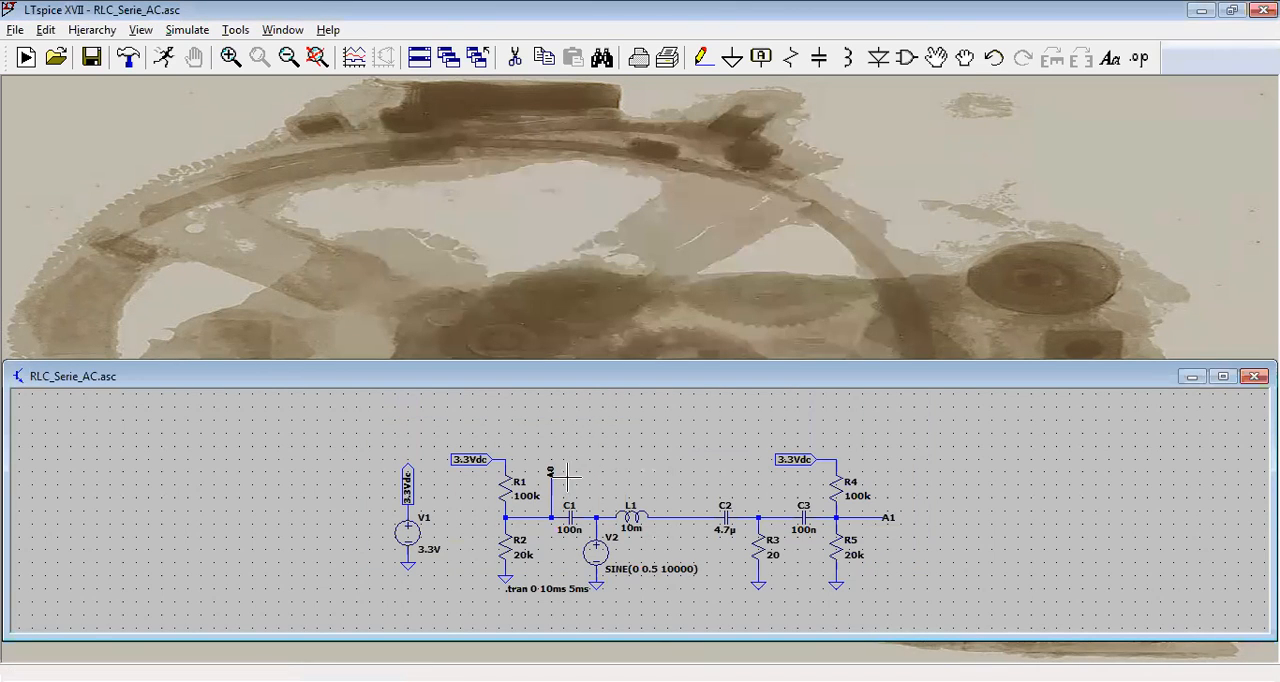
Step: Run the transient simulation and plot the voltages at nodes A0 and A1
left_click(168, 55)
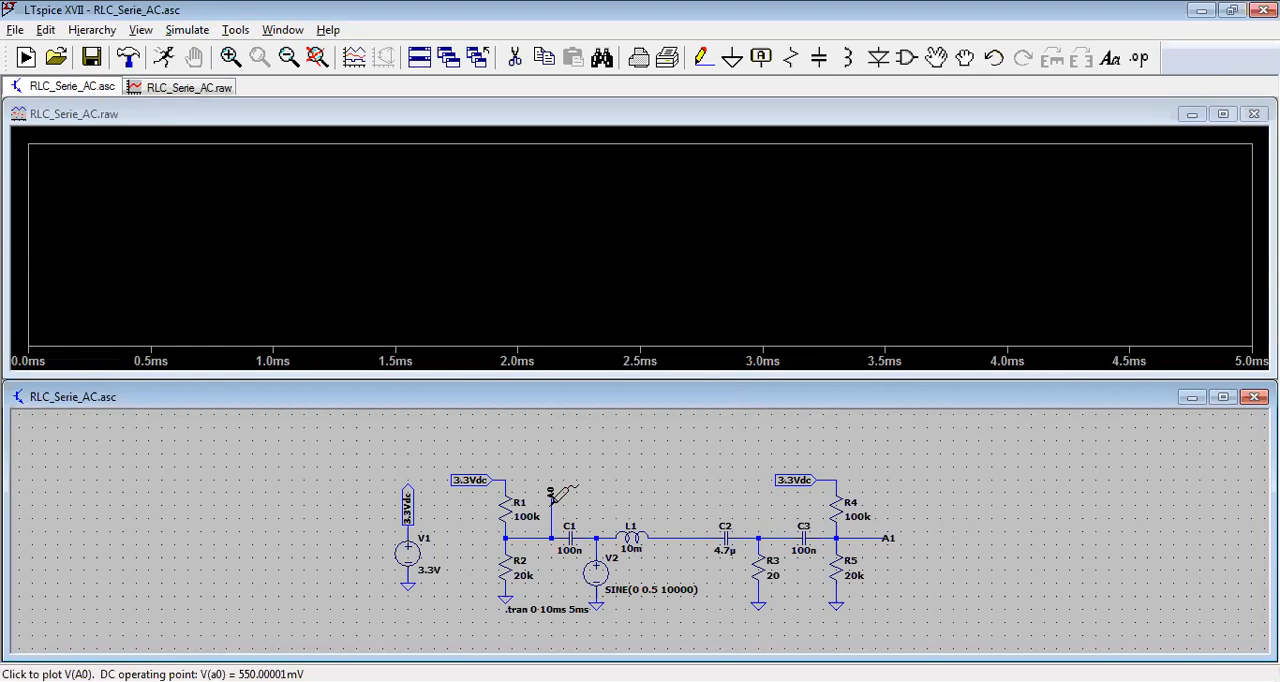
left_click(552, 500)
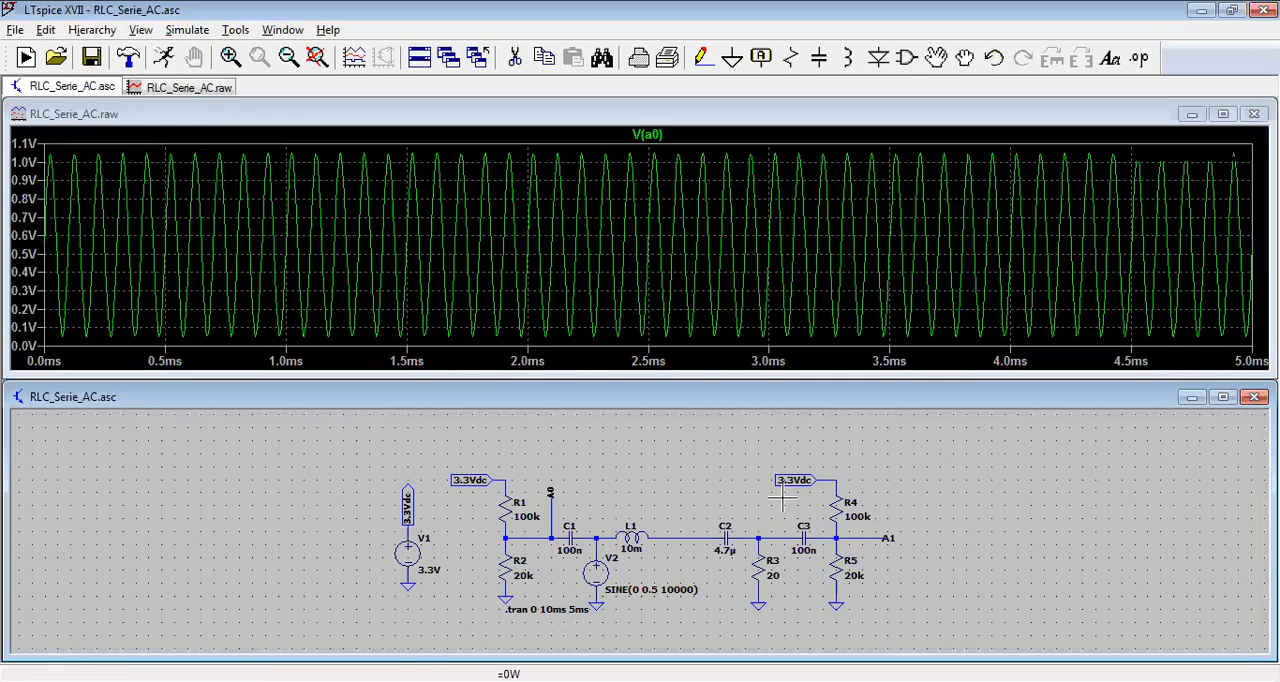
left_click(874, 537)
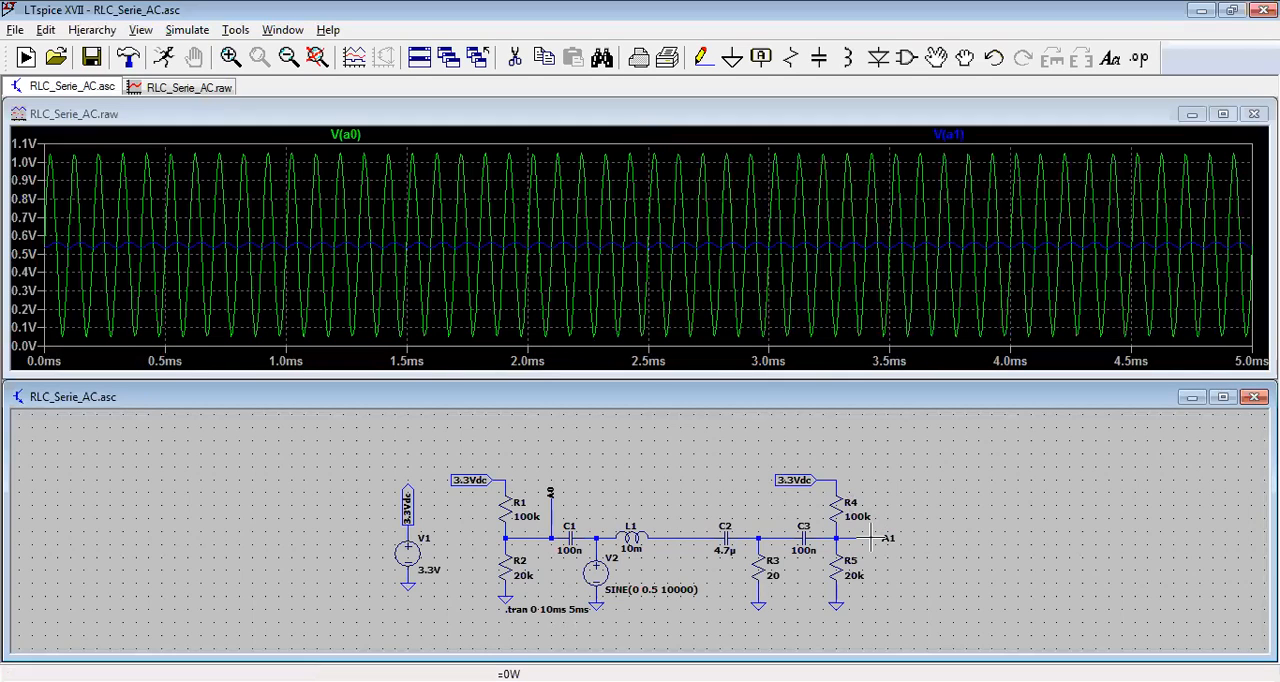
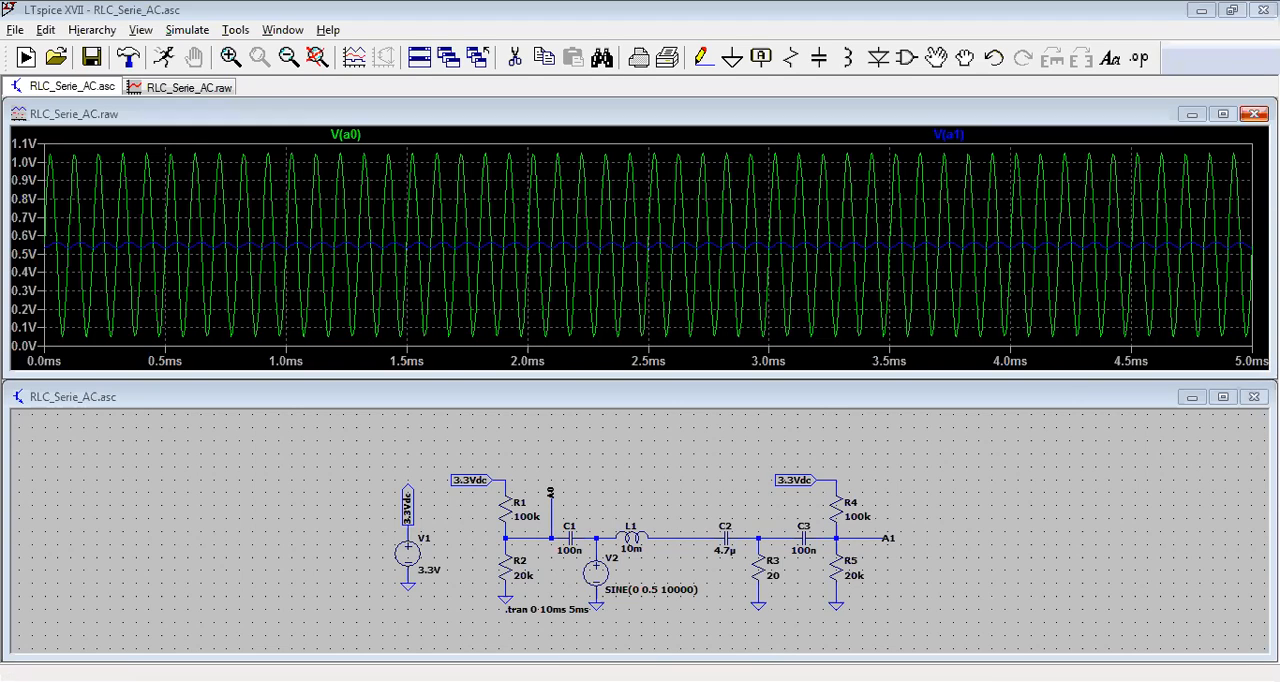
Step: Close the waveform plot and show the full RLC schematic in a maximized window
left_click(1254, 114)
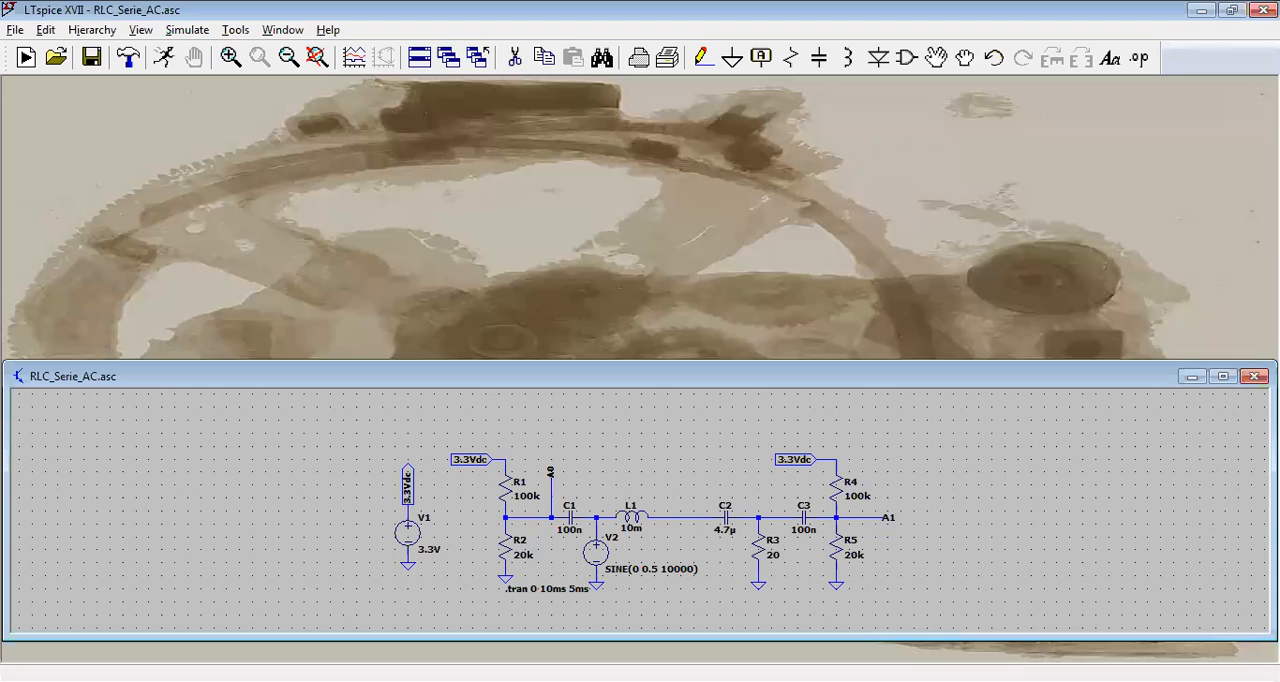
left_click(1222, 377)
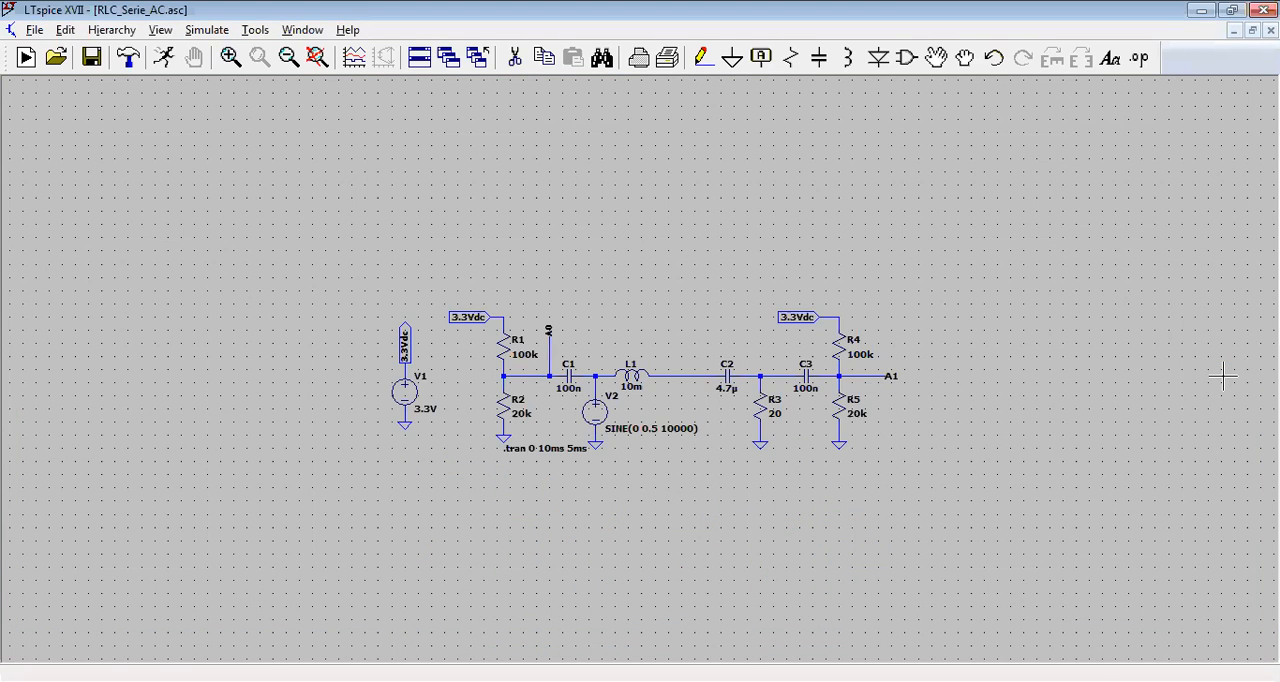
left_click(316, 58)
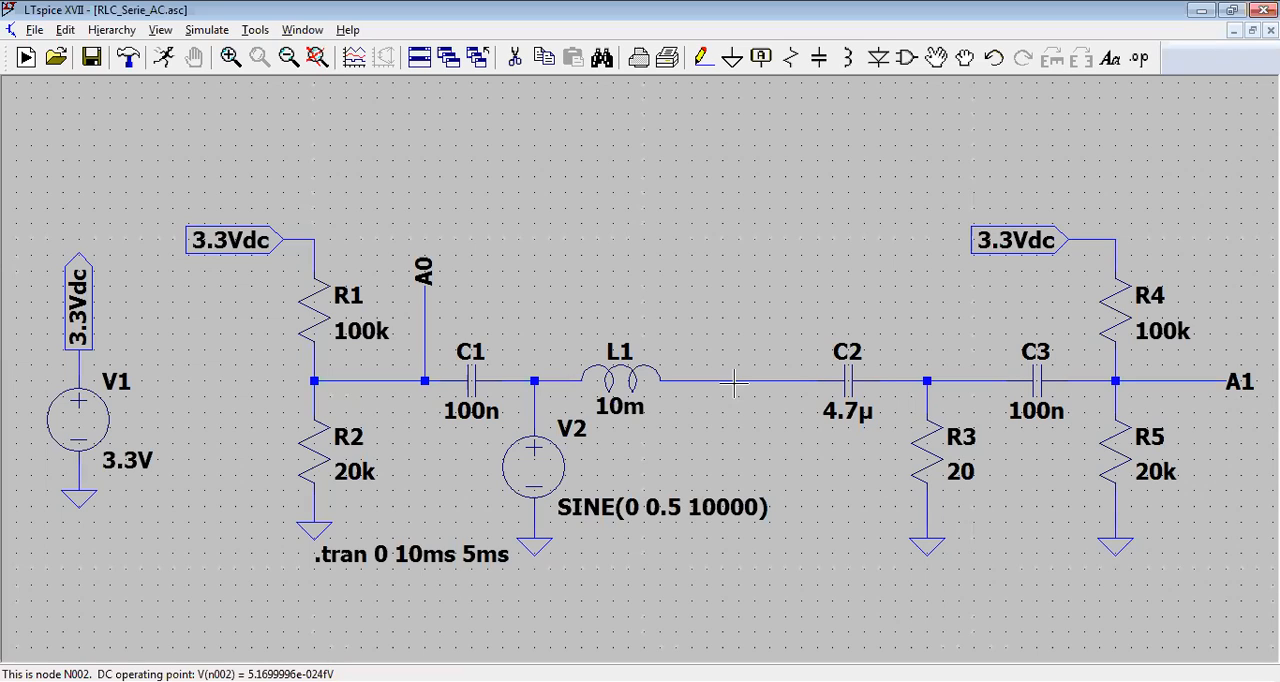
Step: Place a new vertical resistor above the wire between inductor L1 and capacitor C2
left_click(788, 58)
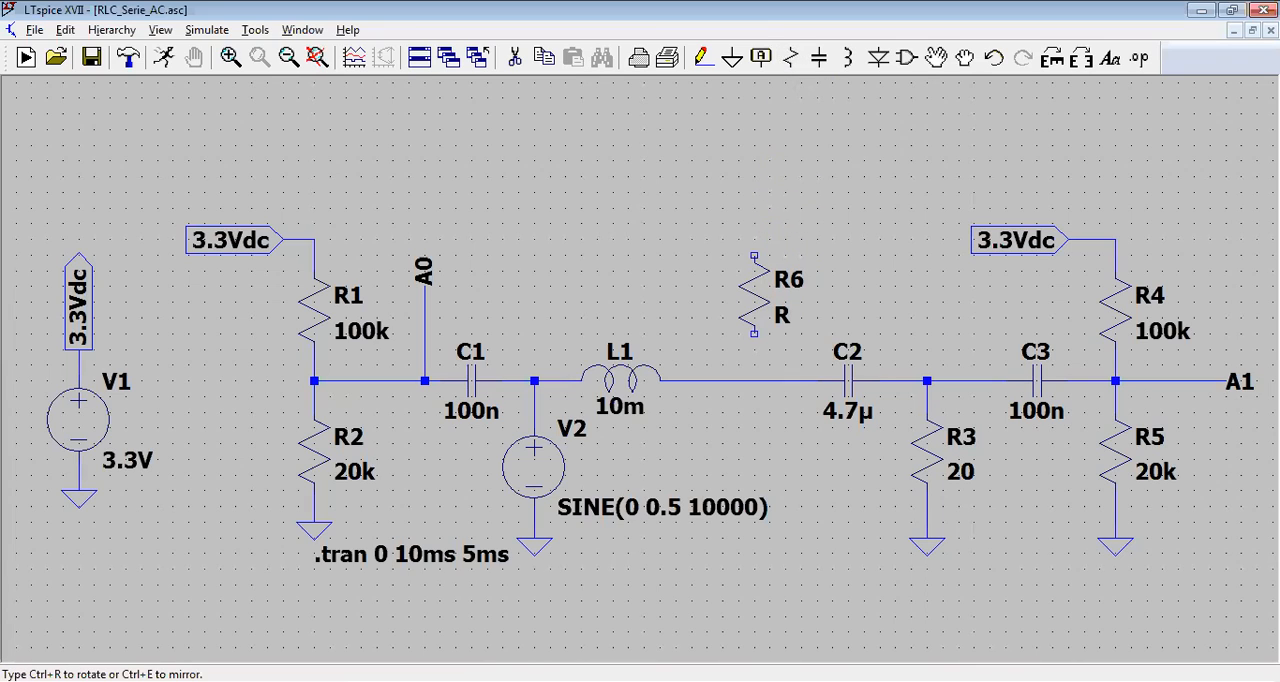
left_click(765, 295)
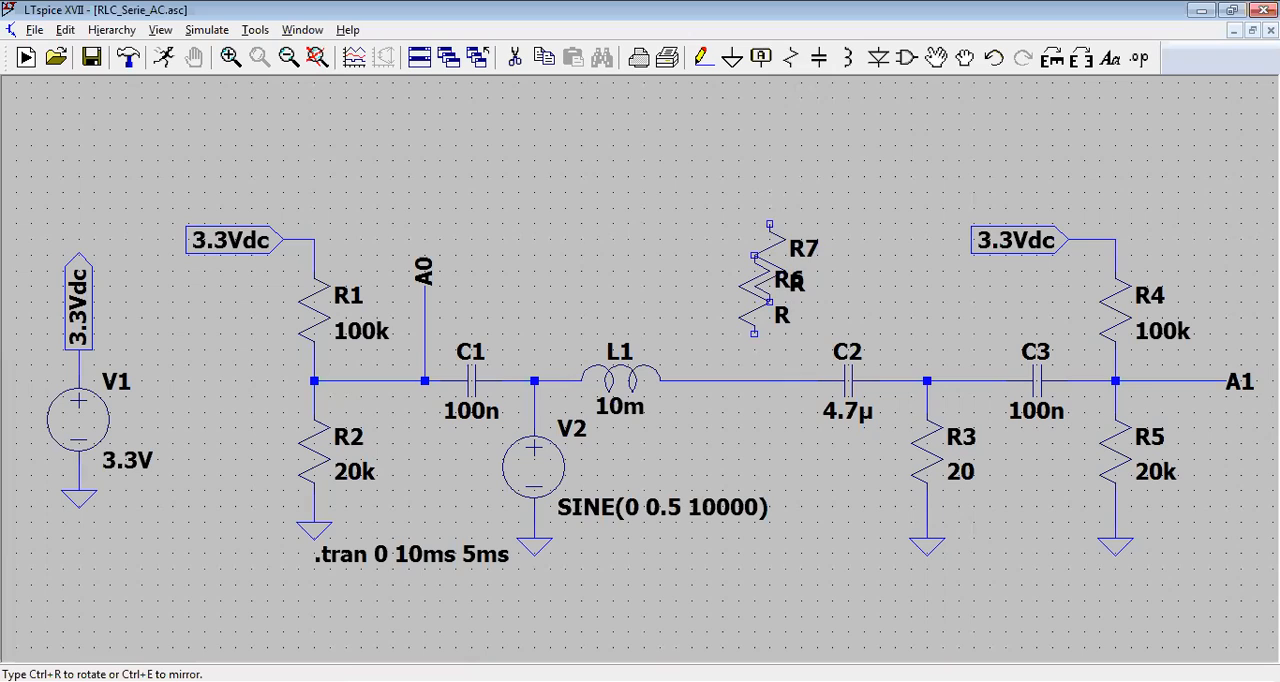
key("Escape")
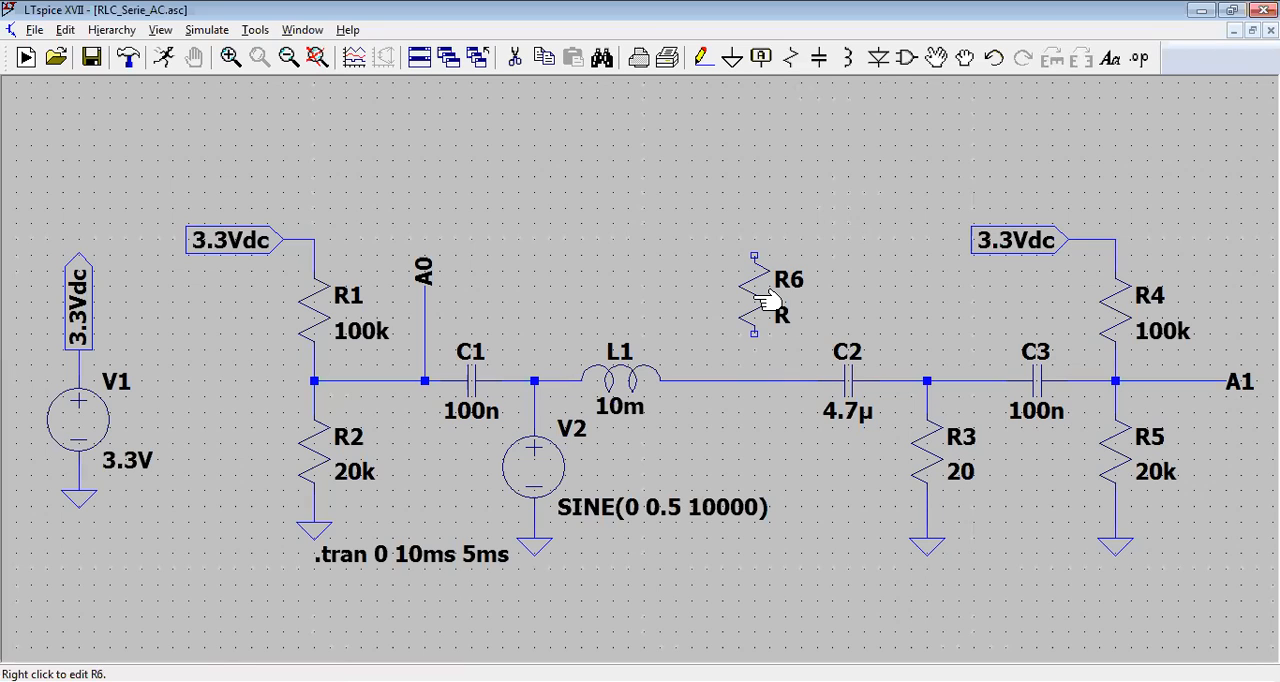
right_click(767, 298)
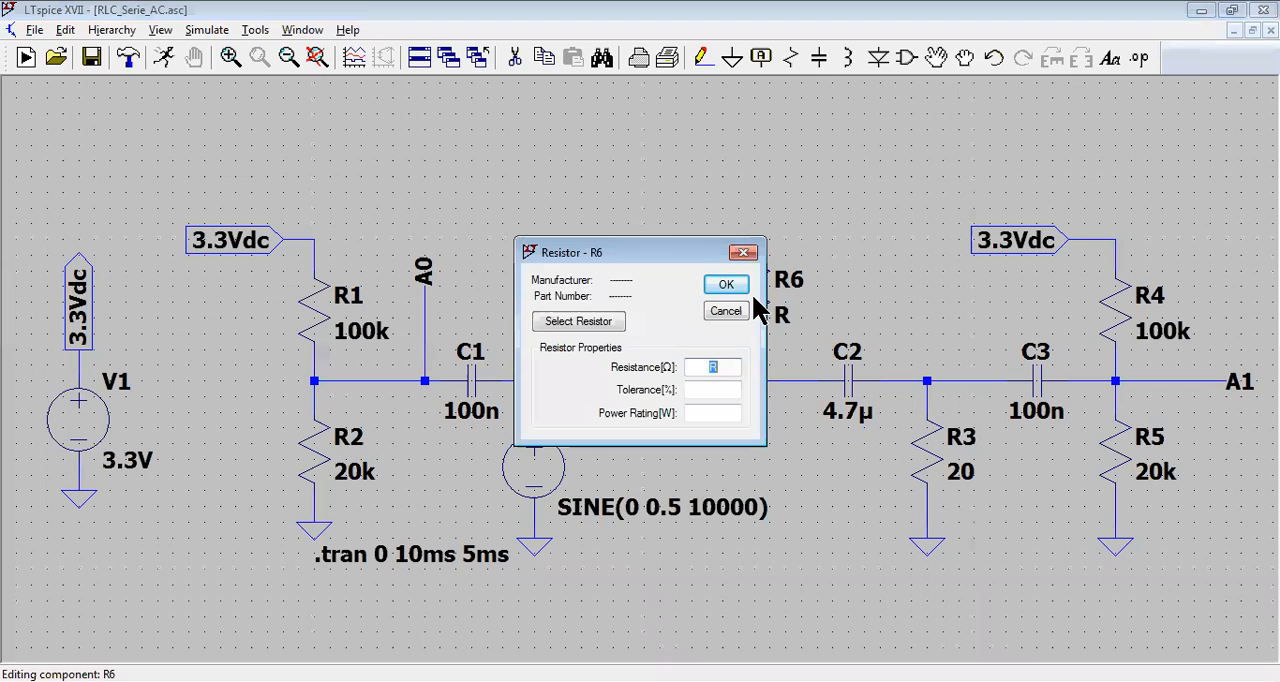
key("Escape")
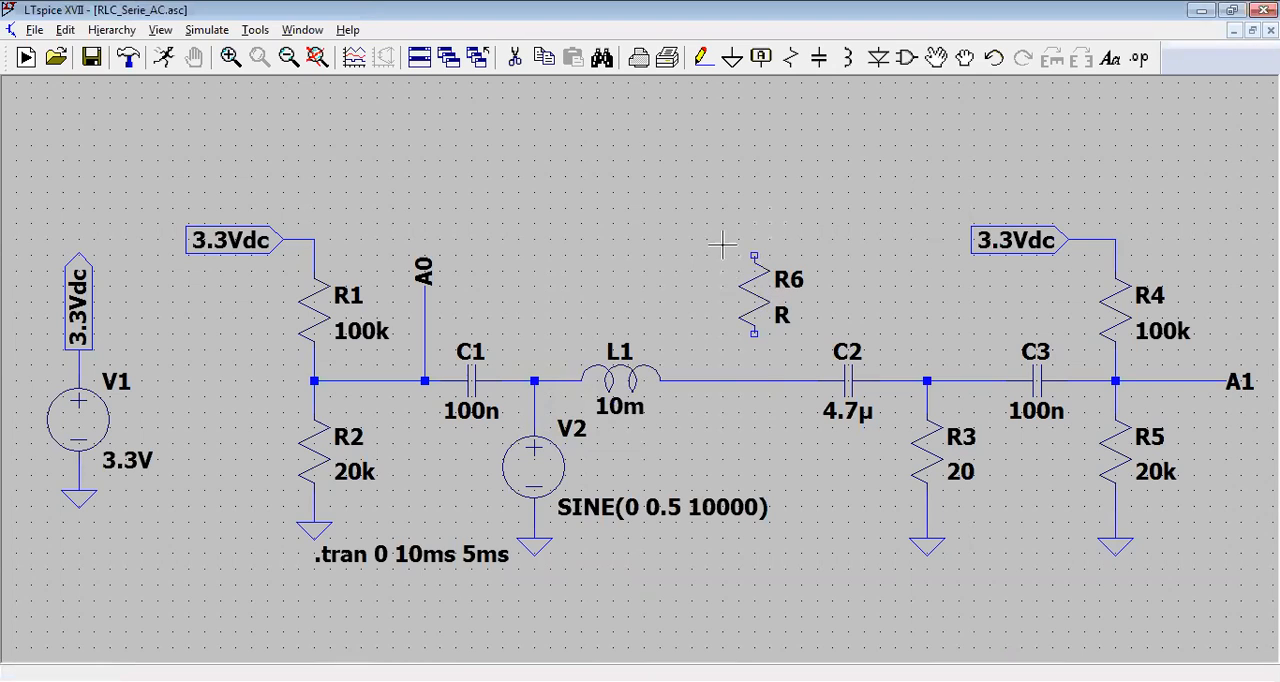
Step: Rotate the new resistor to horizontal and place it just above the wire between L1 and C2
left_click(938, 66)
left_click_drag(737, 240, 812, 359)
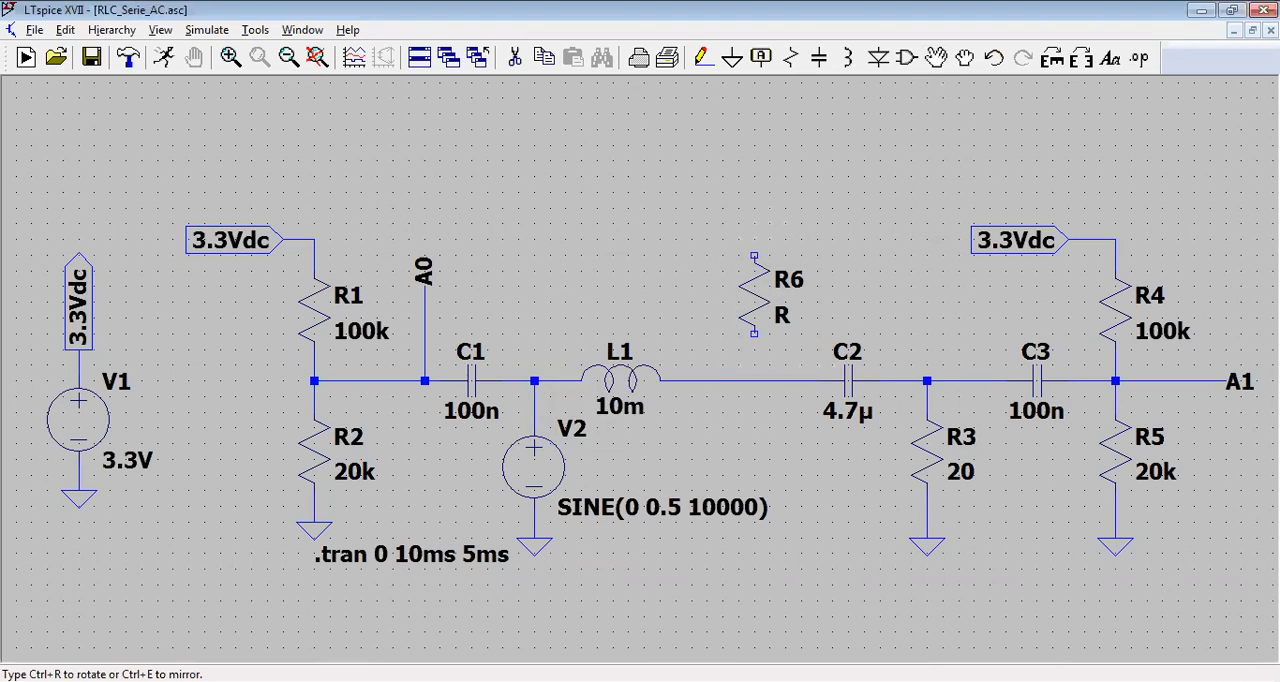
key("ctrl+r")
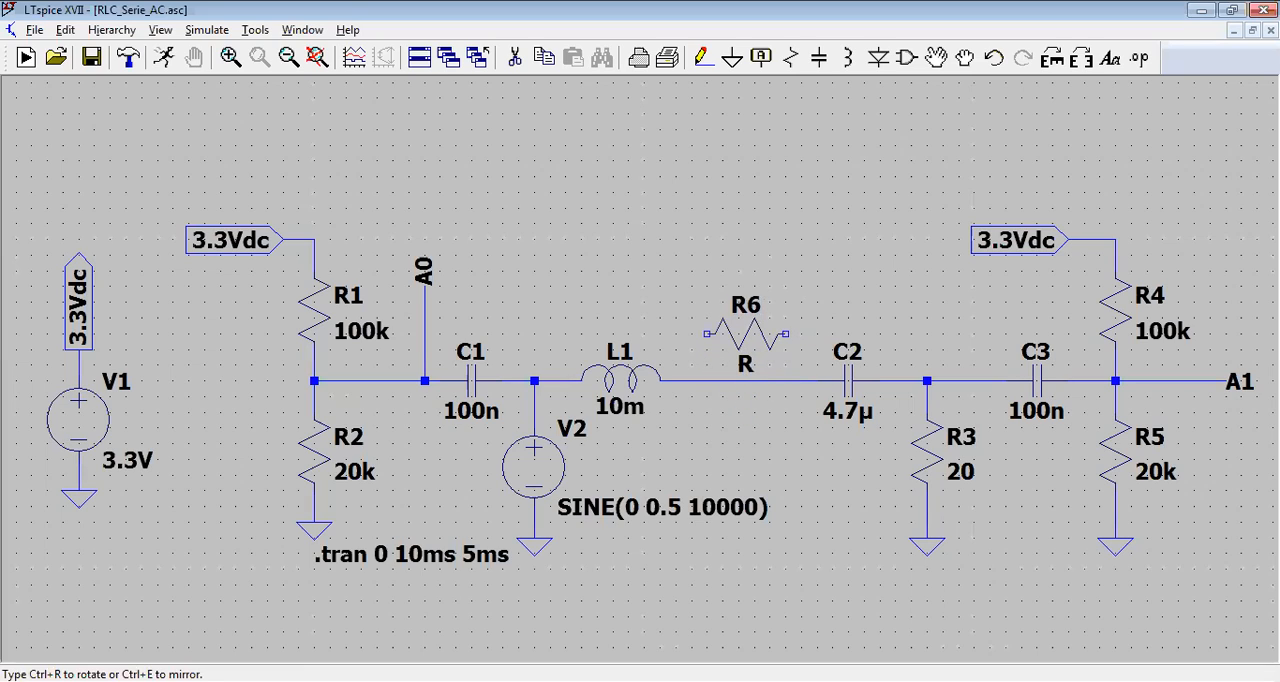
left_click(737, 354)
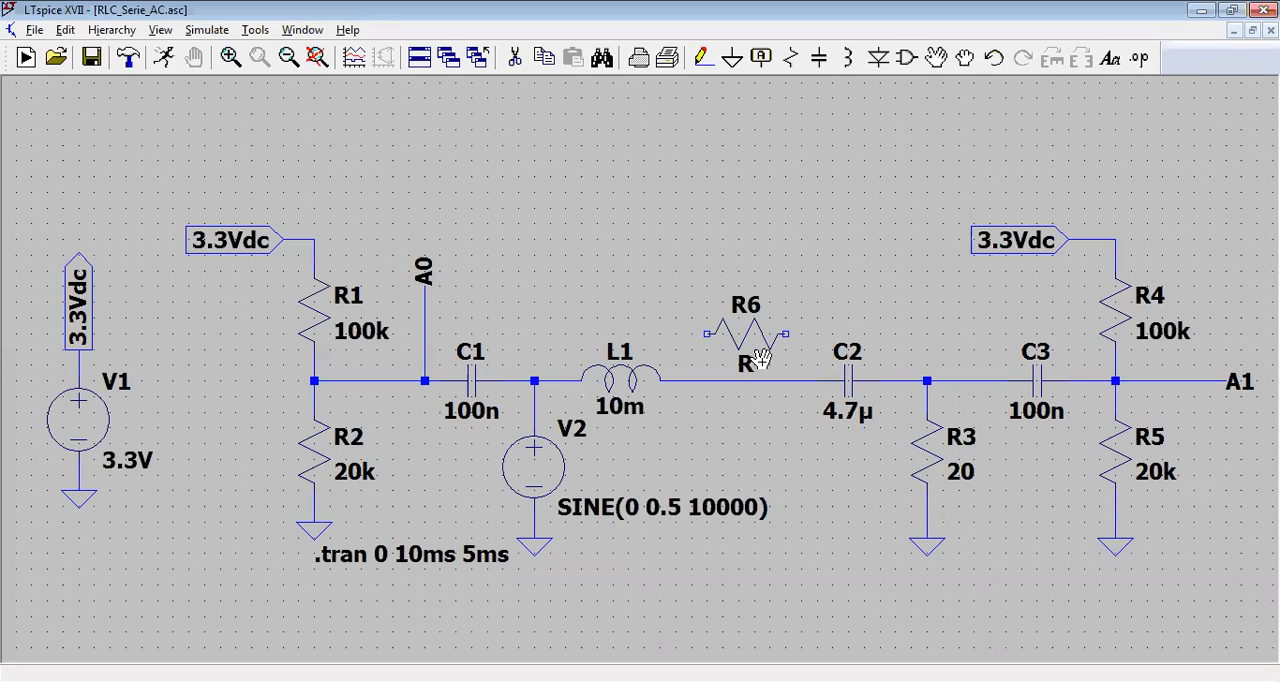
Step: Set the resistance of the new resistor R6 to 20 ohms
left_click(935, 60)
key("Escape")
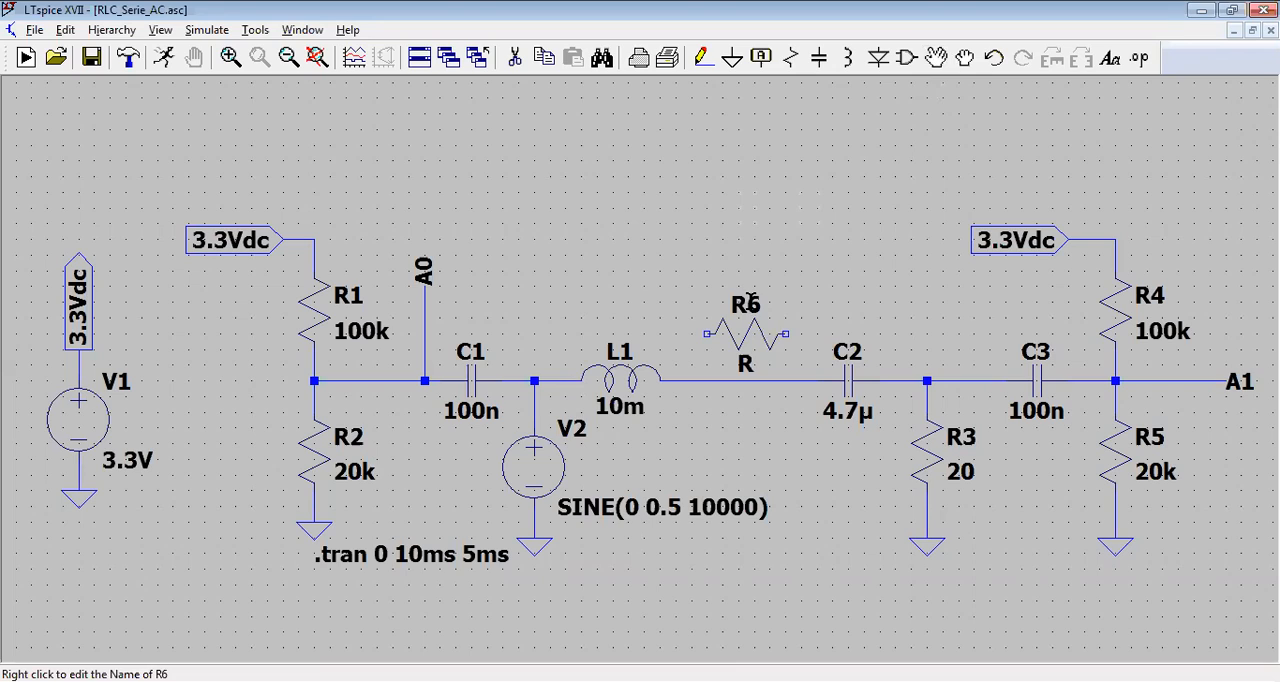
right_click(770, 335)
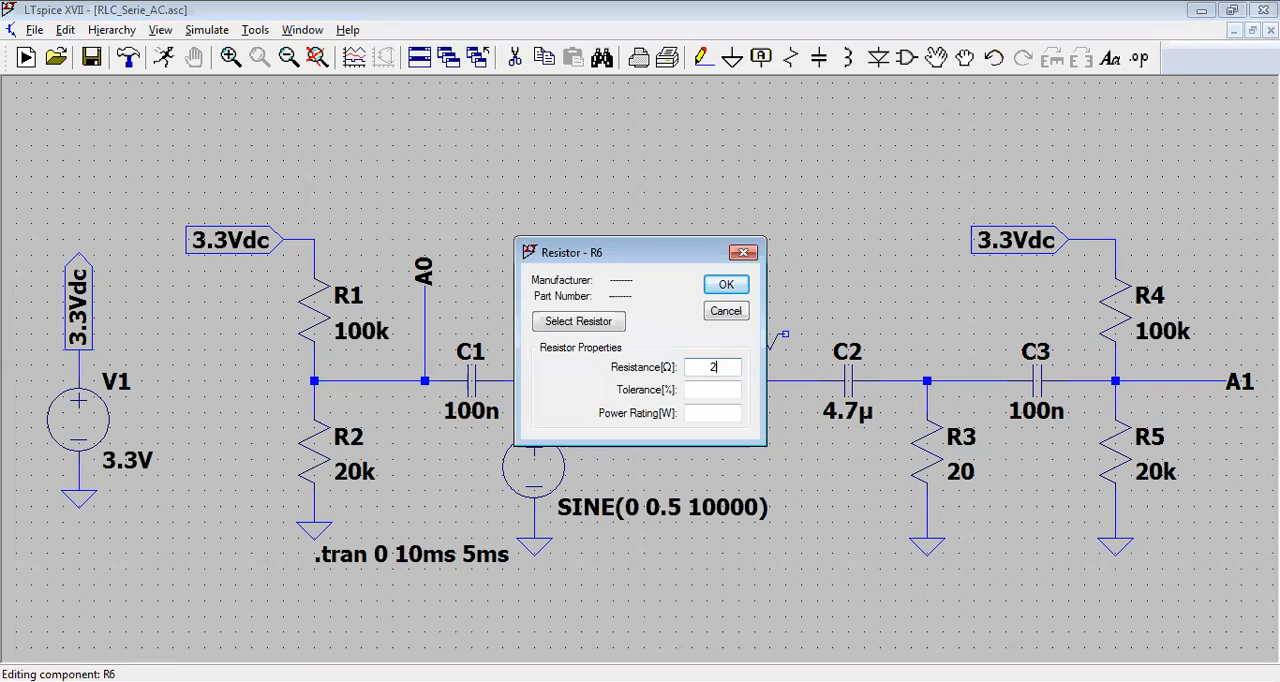
key("Return")
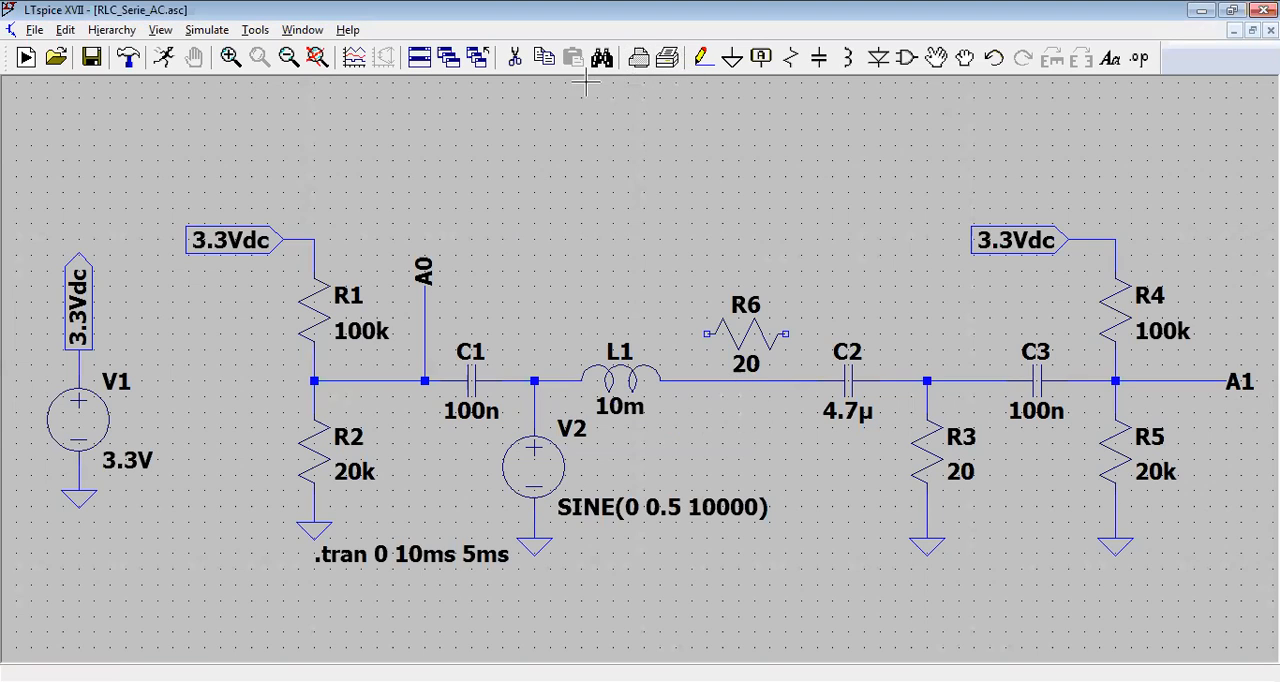
Step: Delete the wire segment between inductor L1 and capacitor C2
left_click(514, 57)
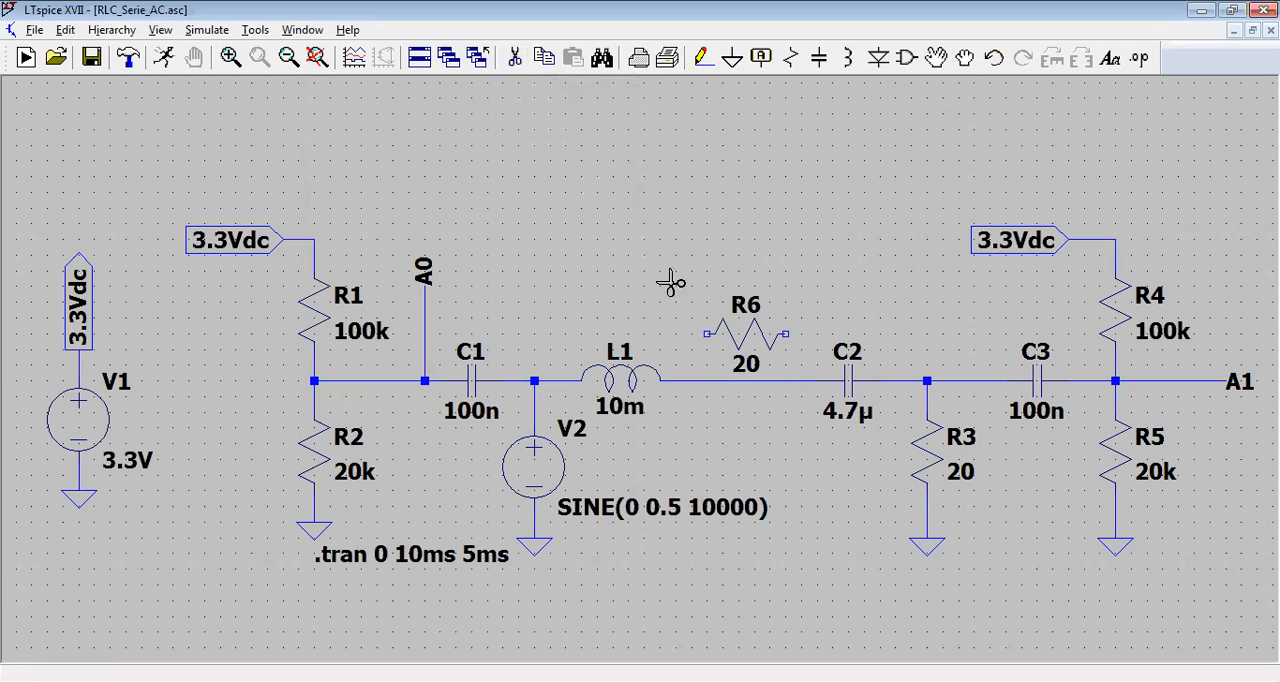
left_click(720, 382)
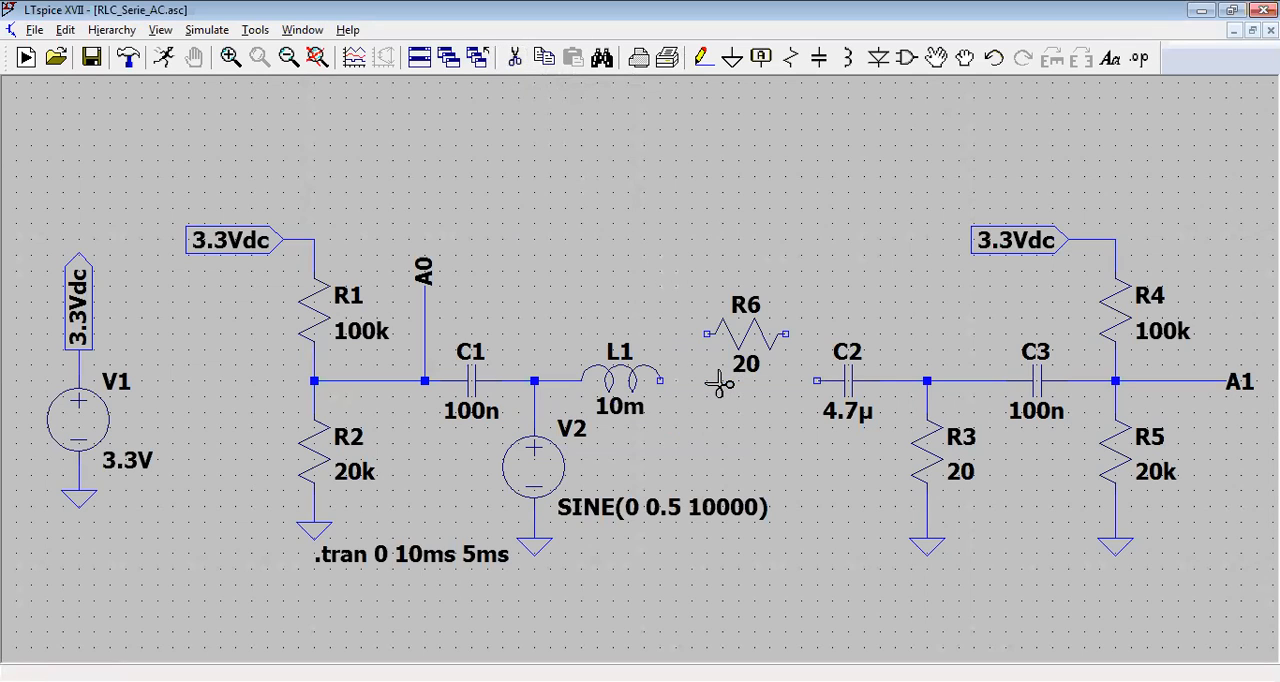
key("Escape")
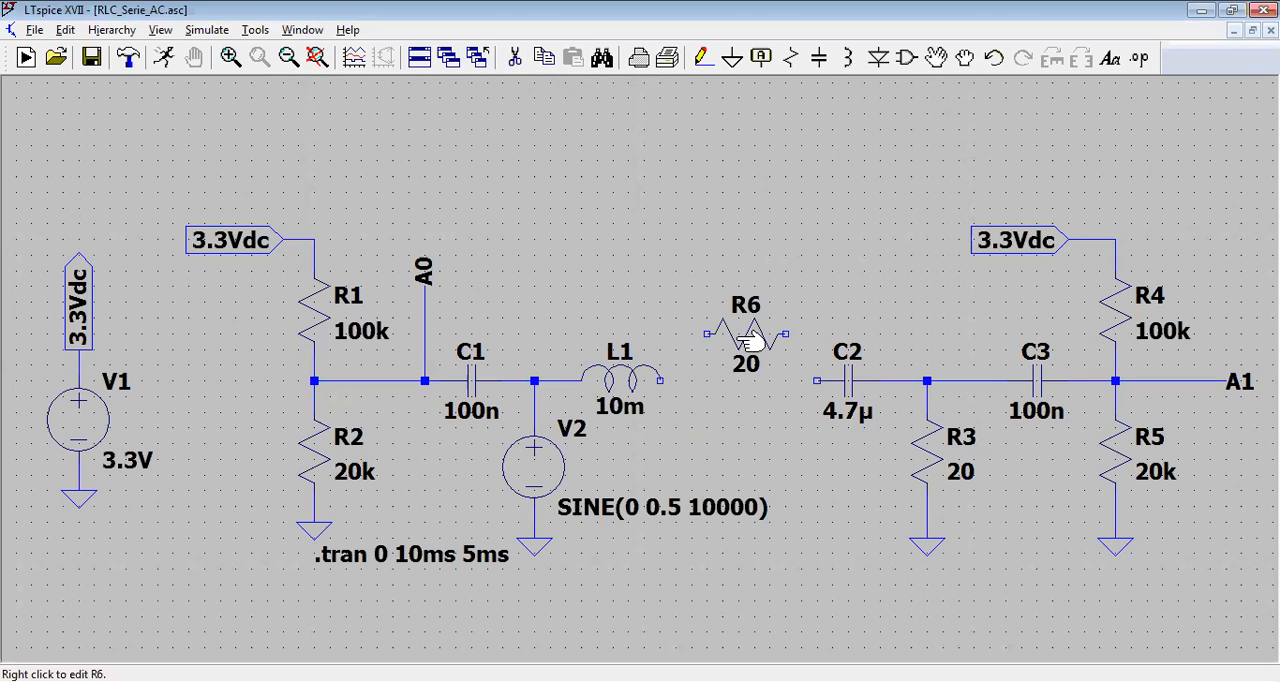
left_click_drag(741, 338, 738, 362)
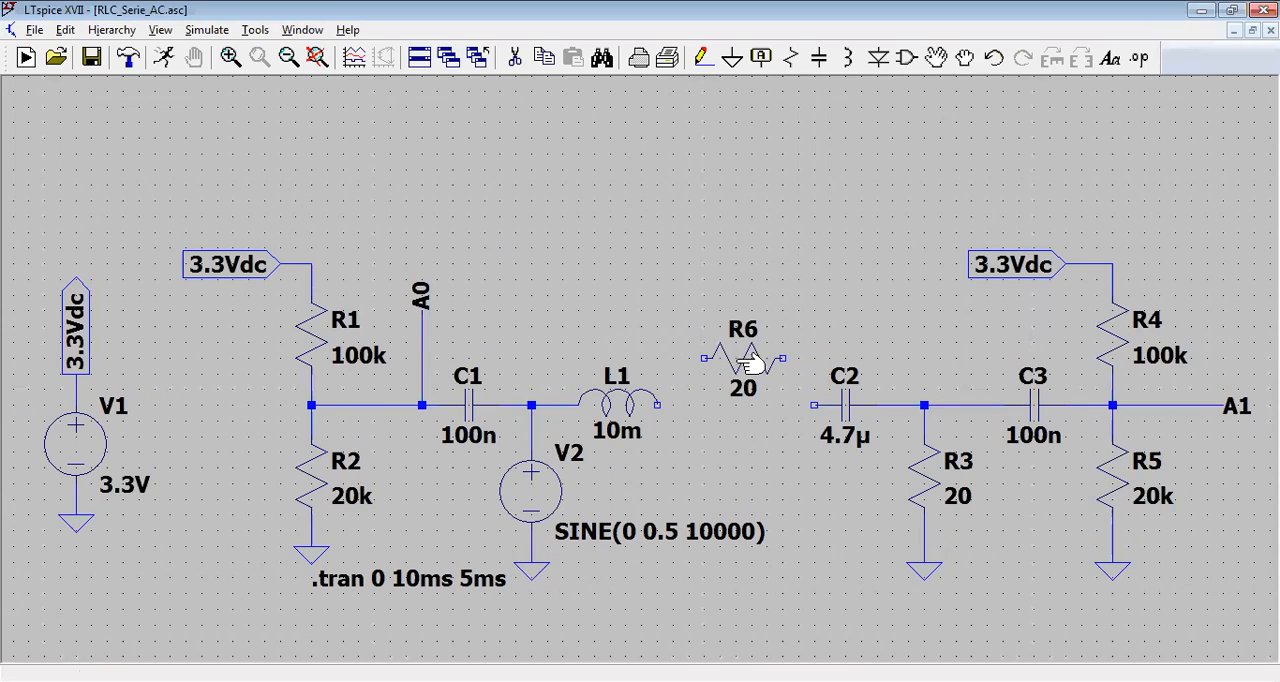
left_click(939, 66)
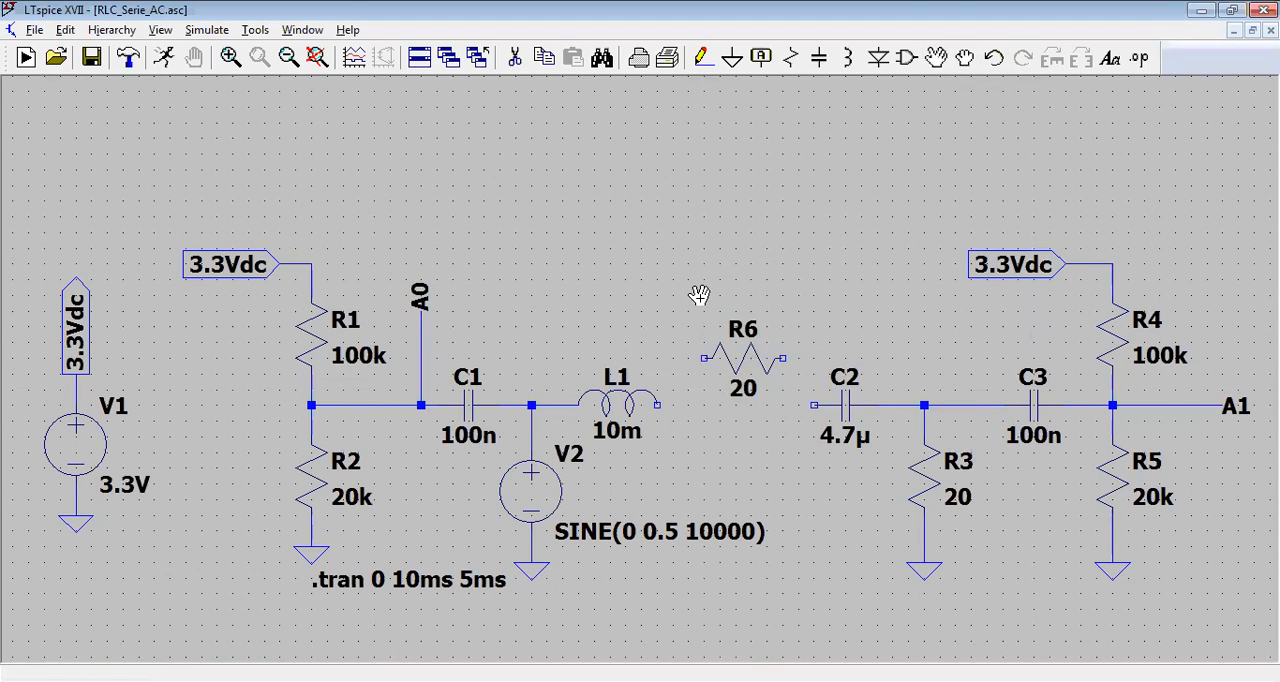
left_click_drag(690, 310, 805, 424)
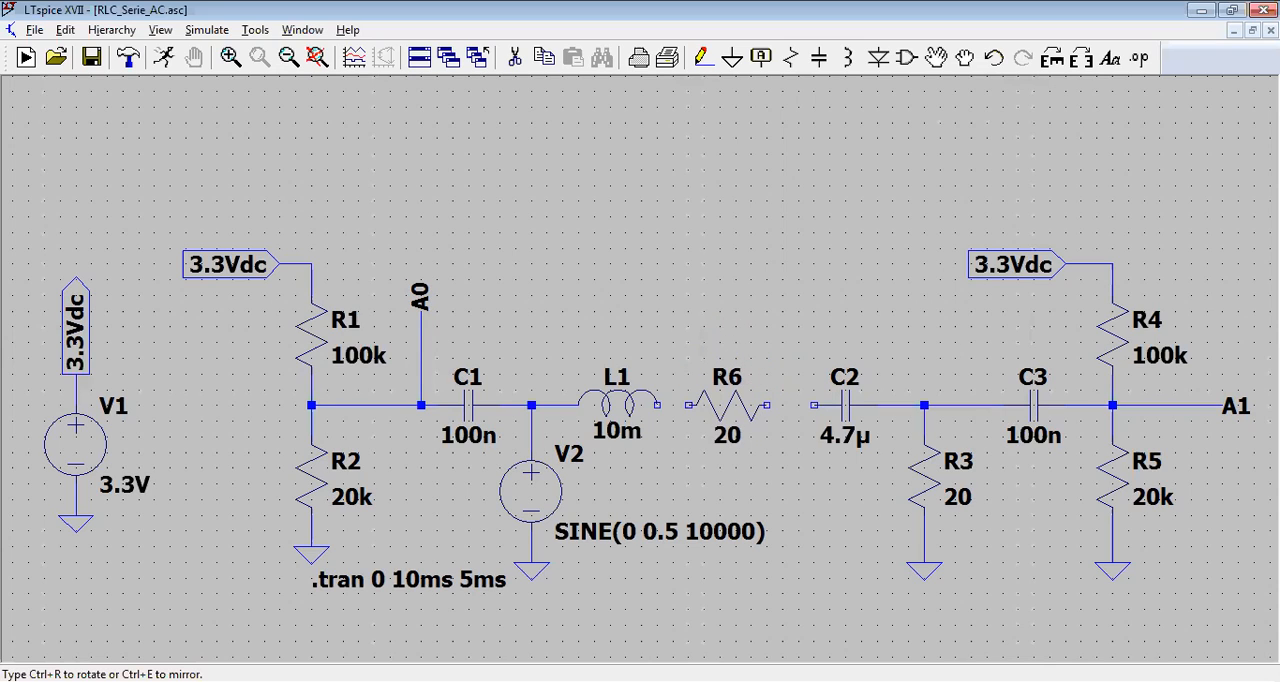
key("Escape")
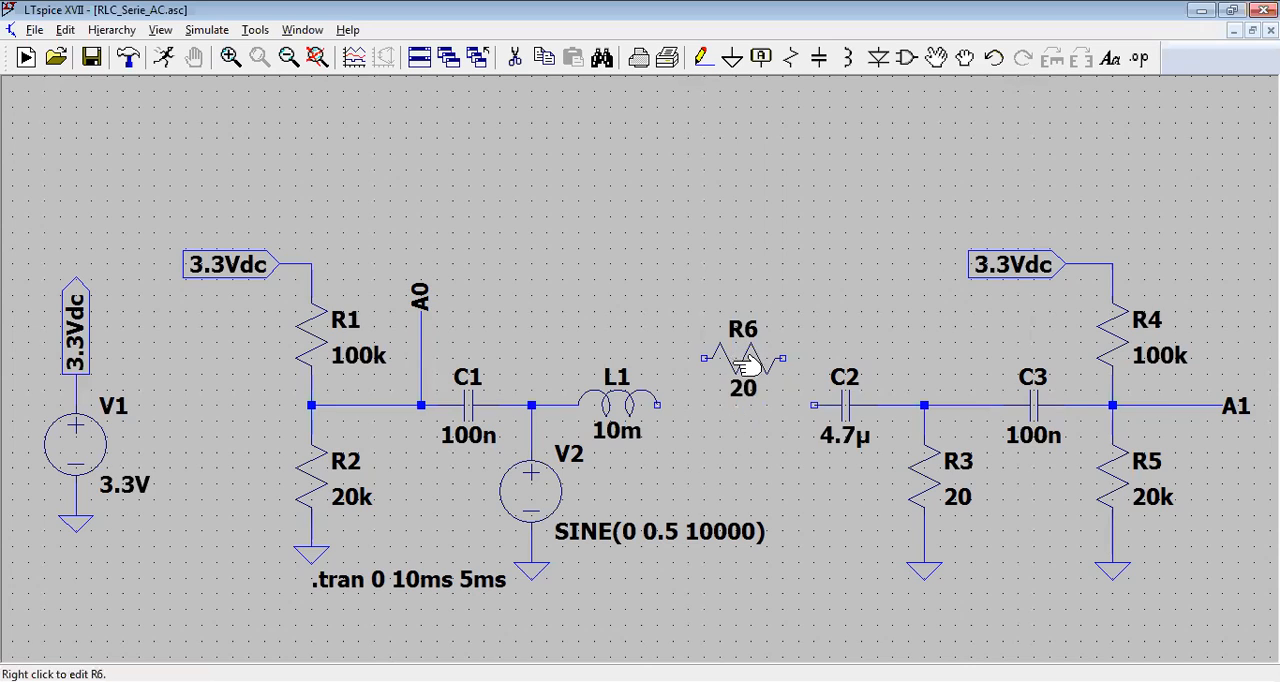
right_click(729, 406)
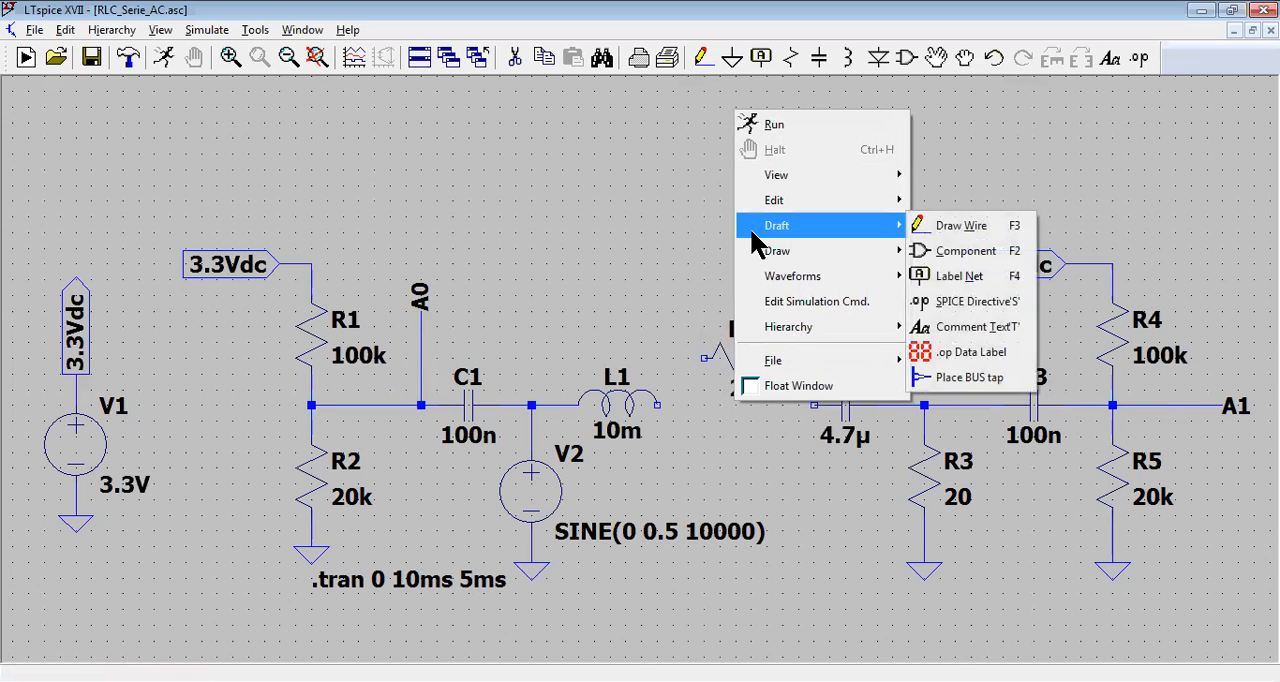
key("Escape")
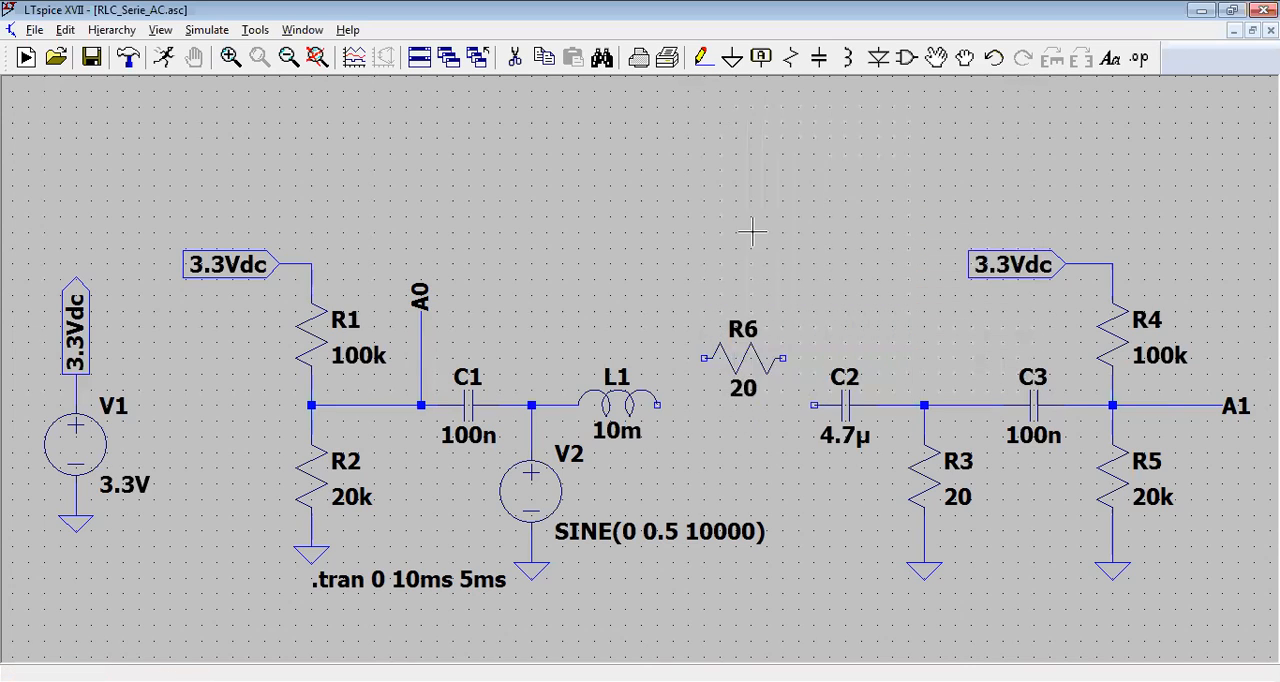
Step: Move resistor R6 with its labels into the gap between L1 and C2, aligned with their terminals
left_click(937, 57)
left_click(798, 413)
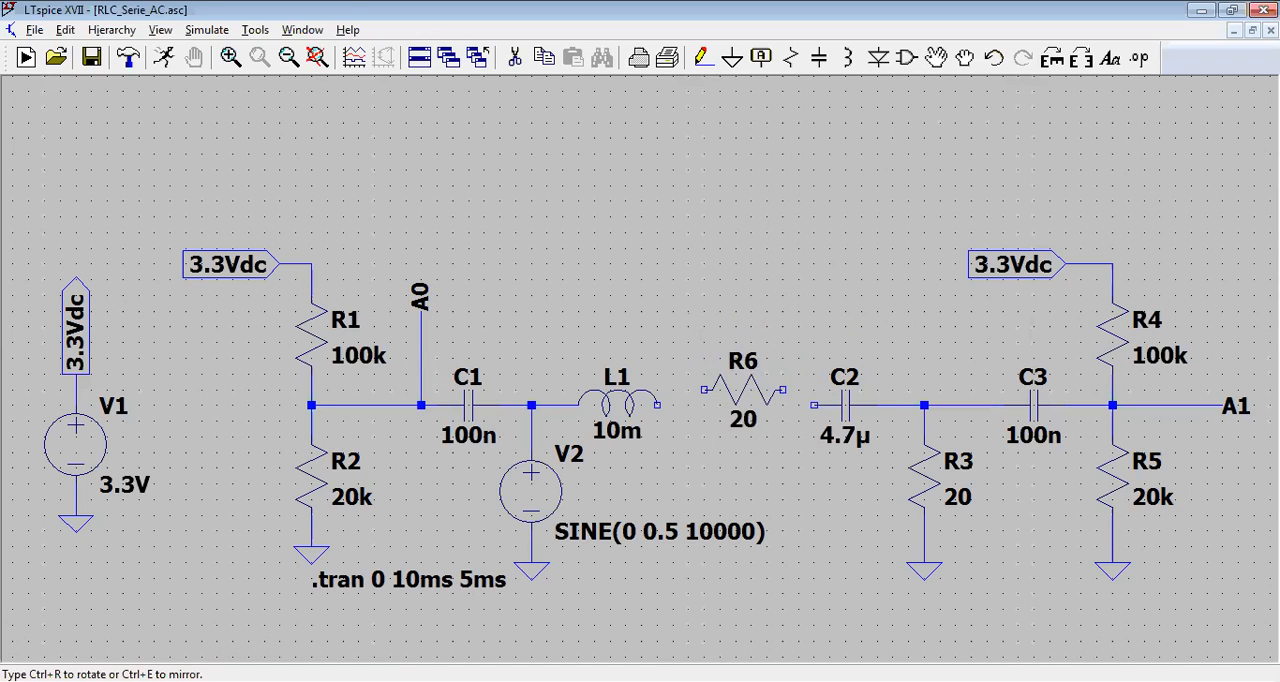
left_click(724, 410)
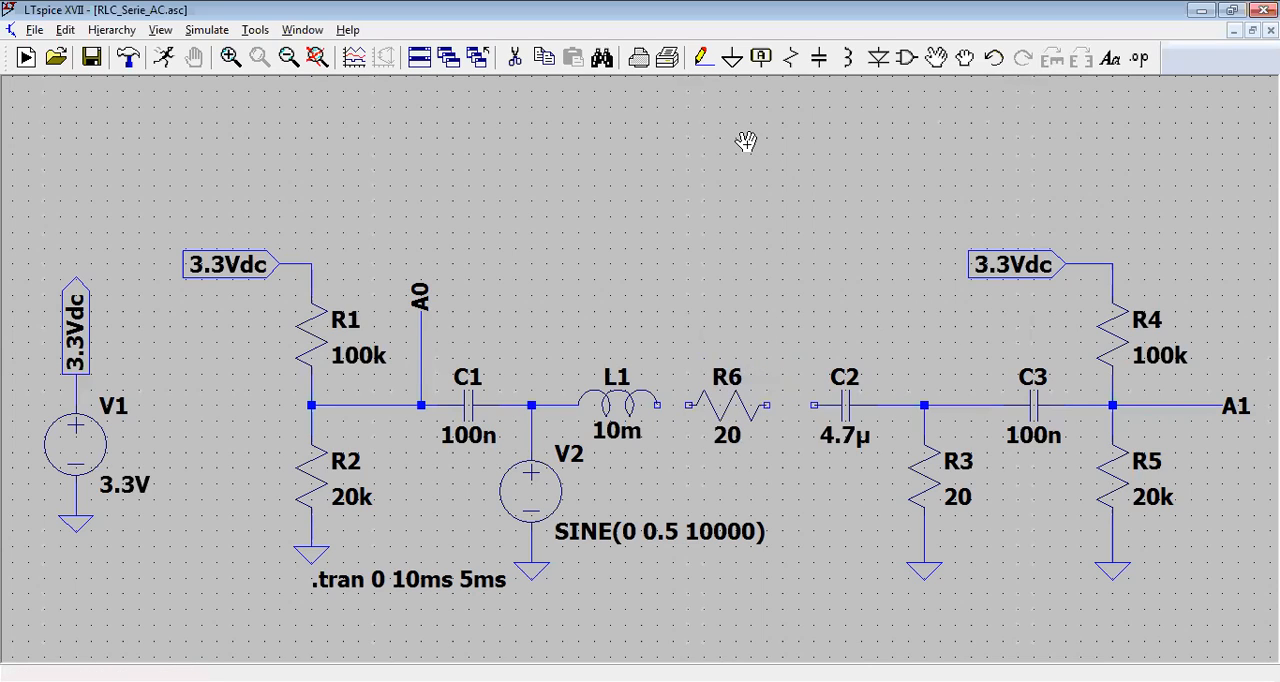
Step: Wire resistor R6 in series by connecting its ends to inductor L1 and capacitor C2
left_click(710, 66)
left_click(657, 405)
left_click(688, 405)
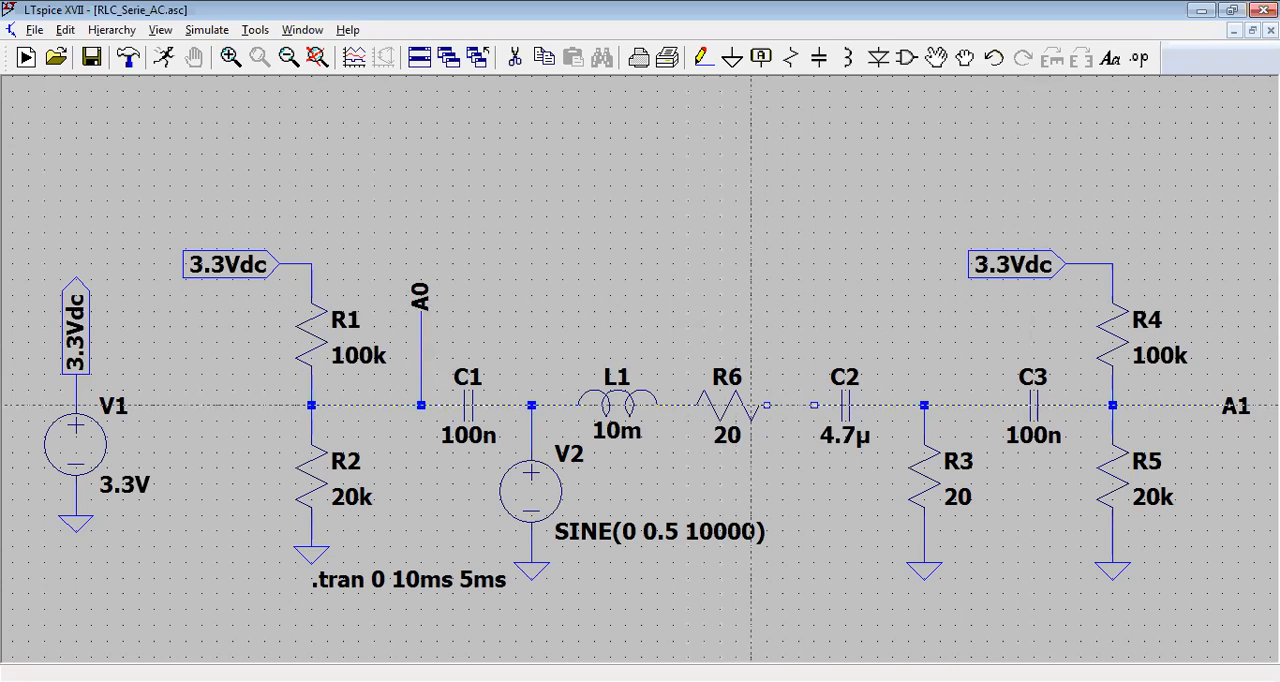
left_click(767, 405)
left_click(815, 405)
key("Escape")
left_click(531, 517)
key("Escape")
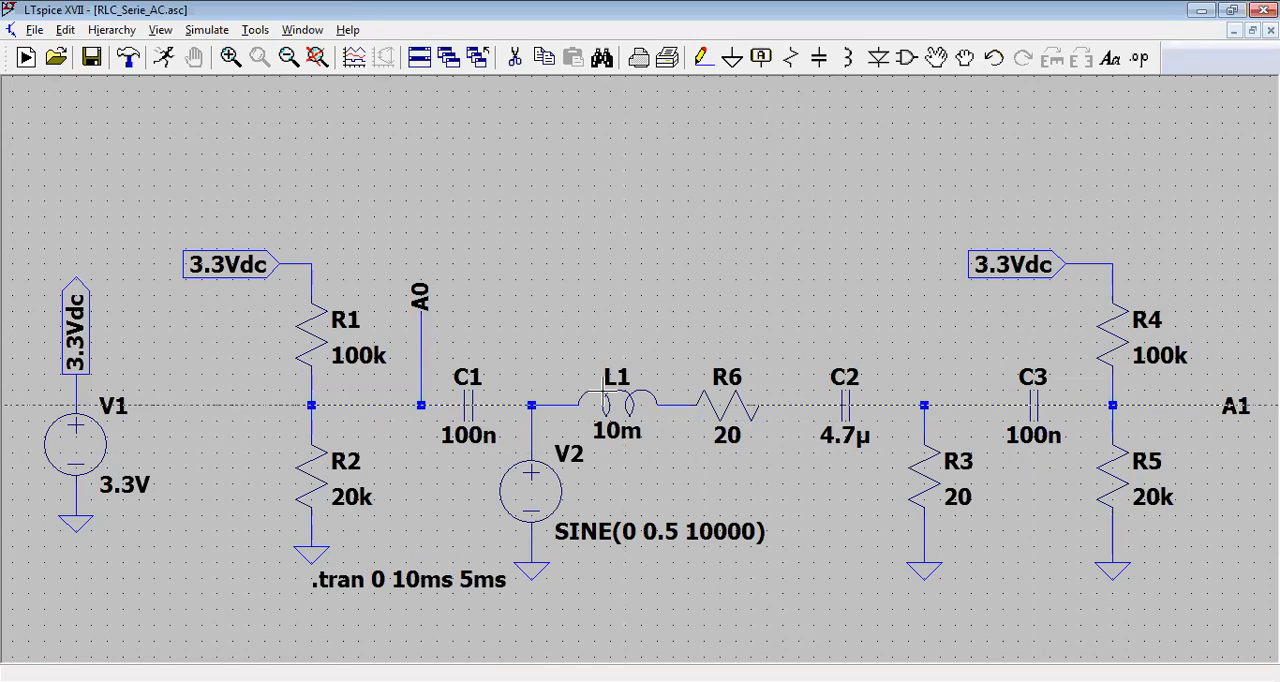
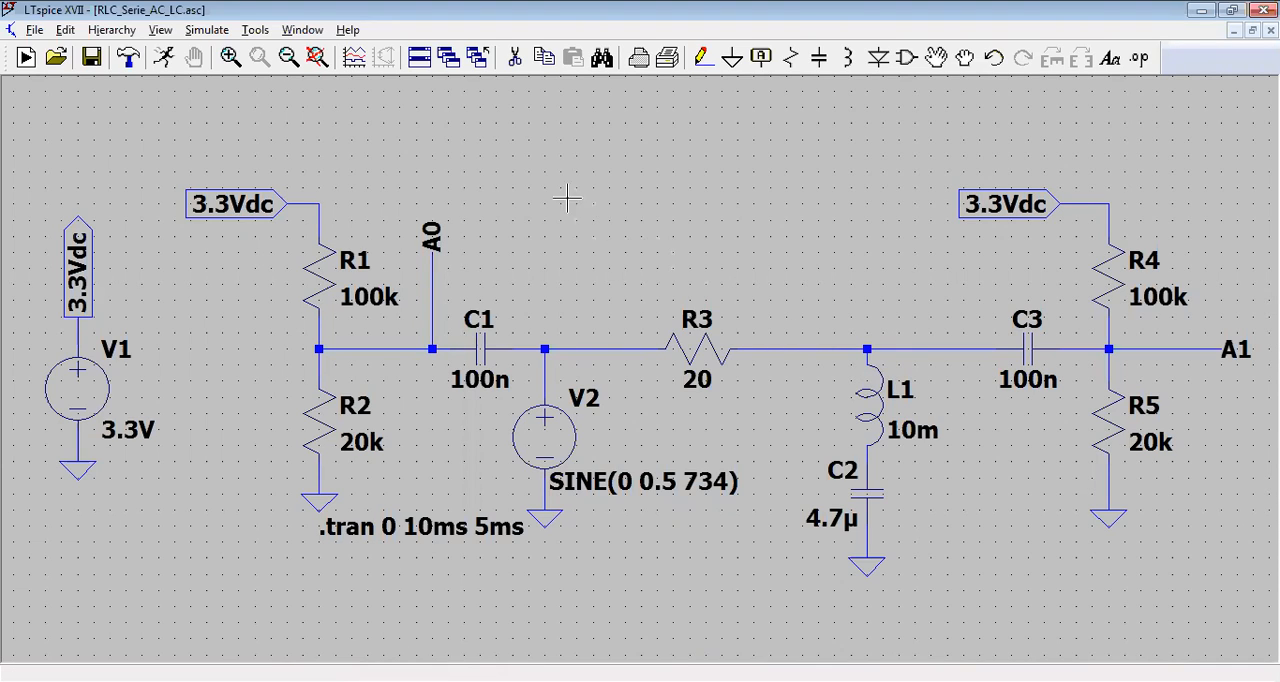
Step: Close the empty waveform window and move the RLC_Serie_AC_LC schematic window down to the lower half of the workspace
left_click(166, 58)
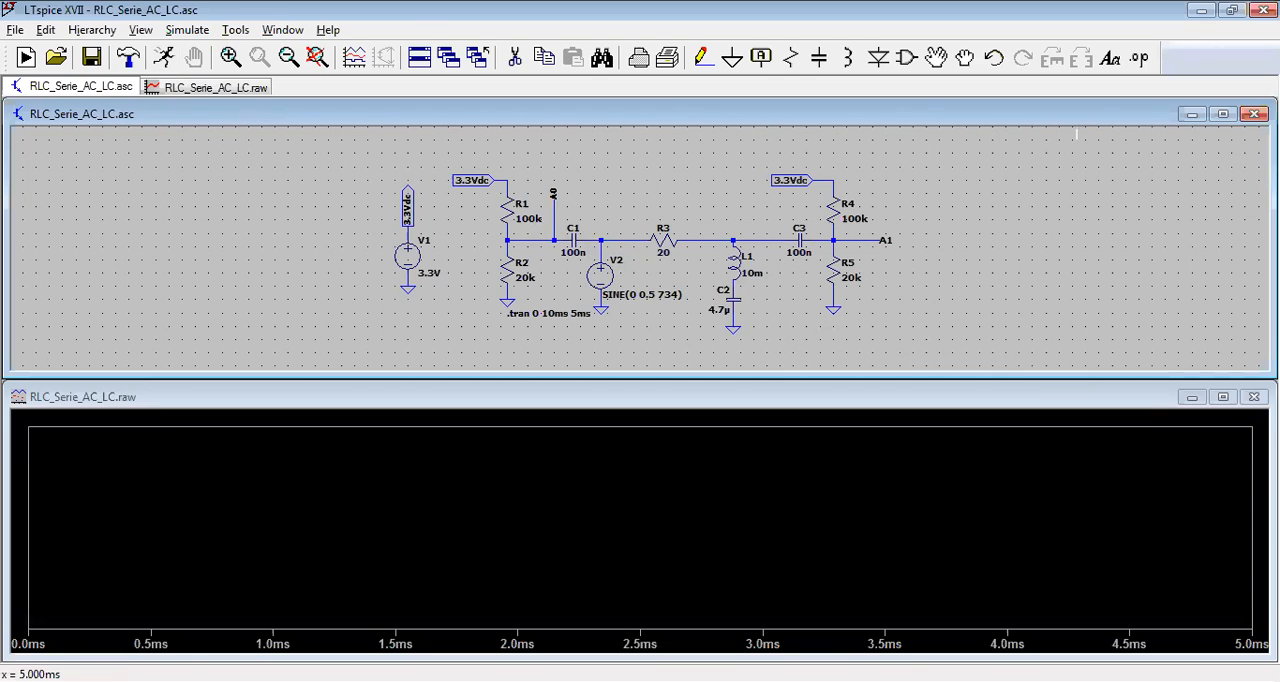
left_click(1254, 397)
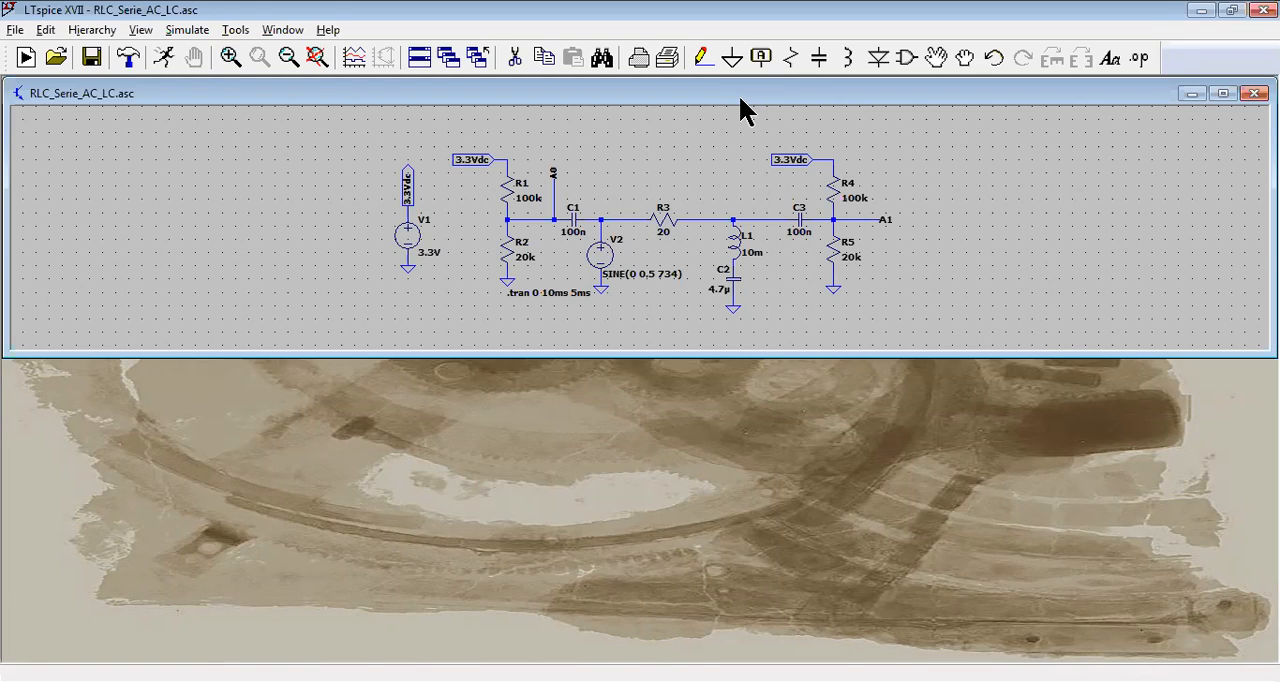
left_click_drag(738, 94, 738, 400)
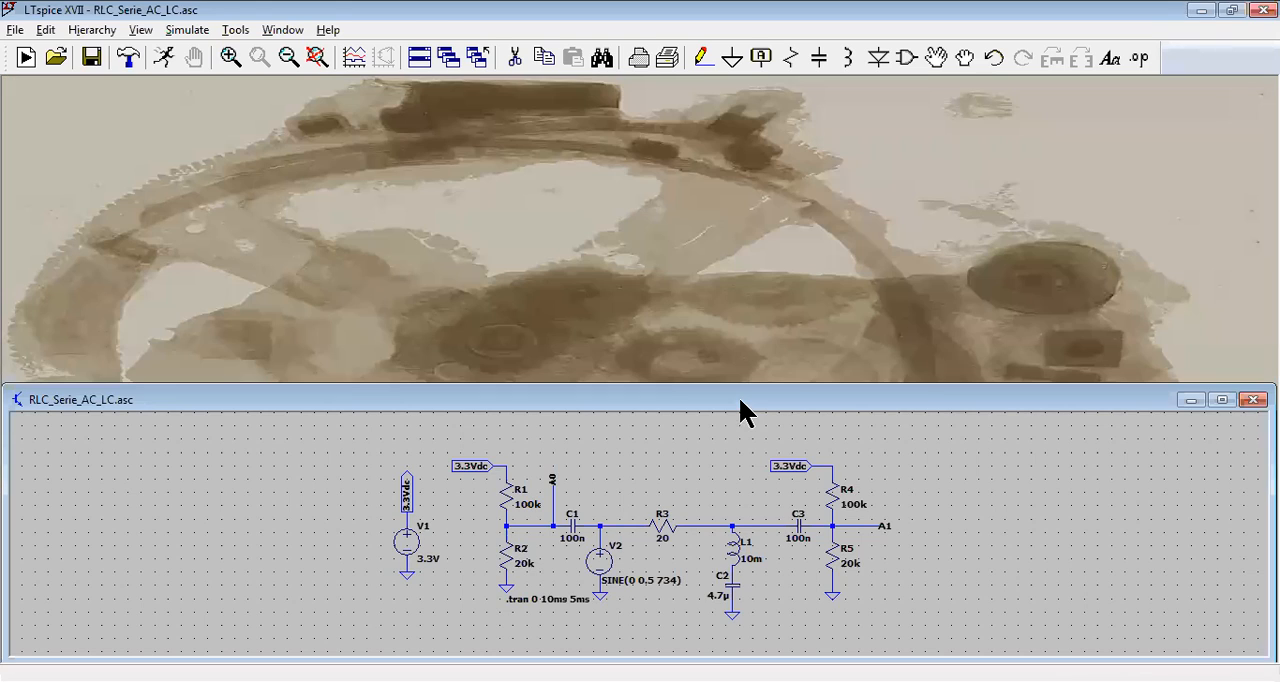
left_click(282, 64)
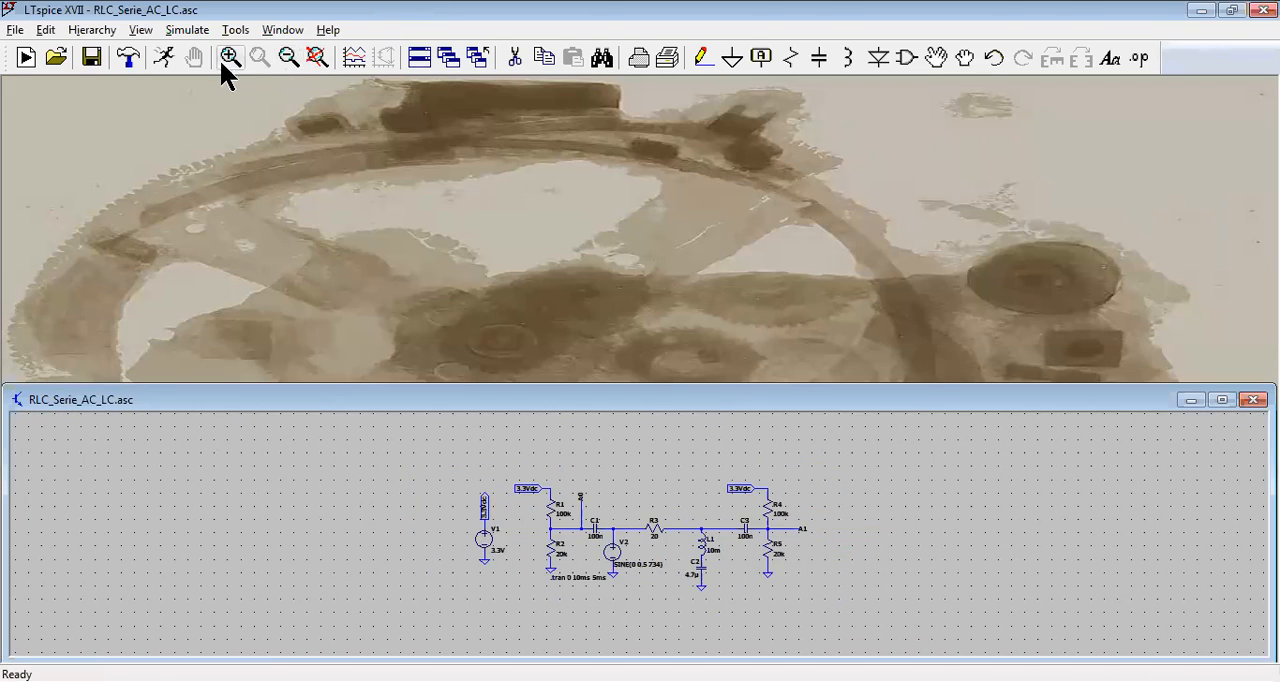
Step: Run the transient simulation with V2 at 734 Hz and plot the voltages at nodes A0 and A1
left_click(165, 58)
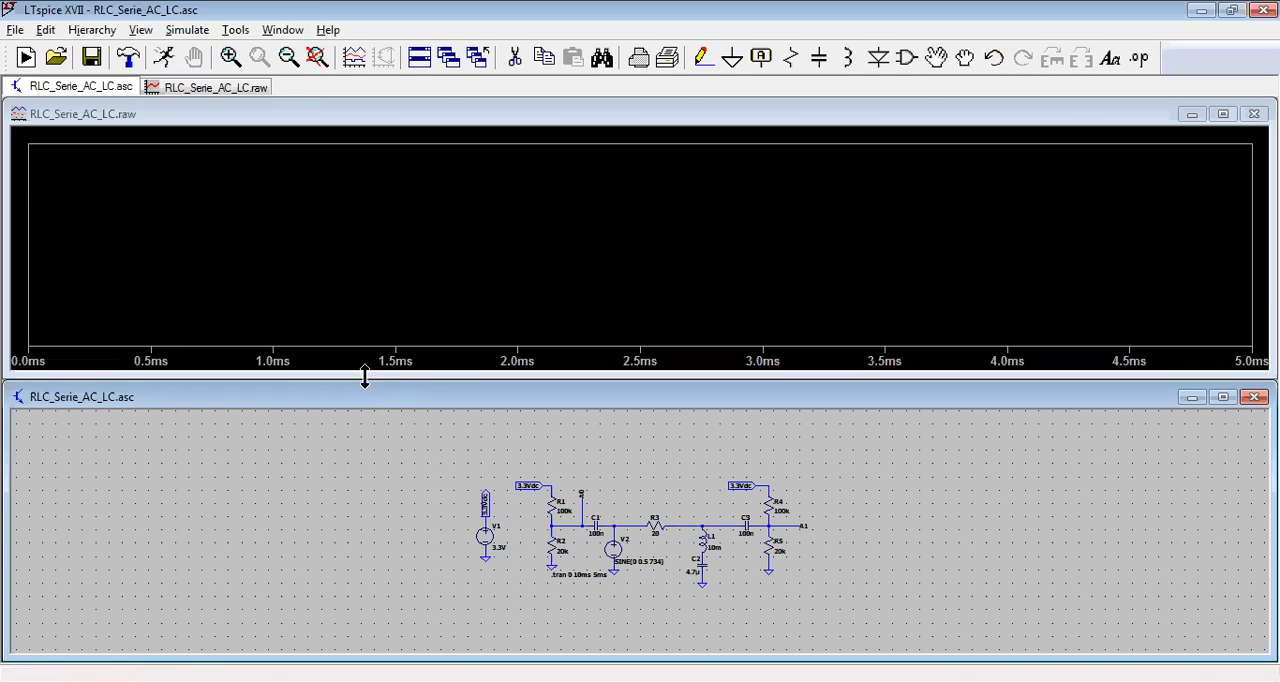
left_click(314, 56)
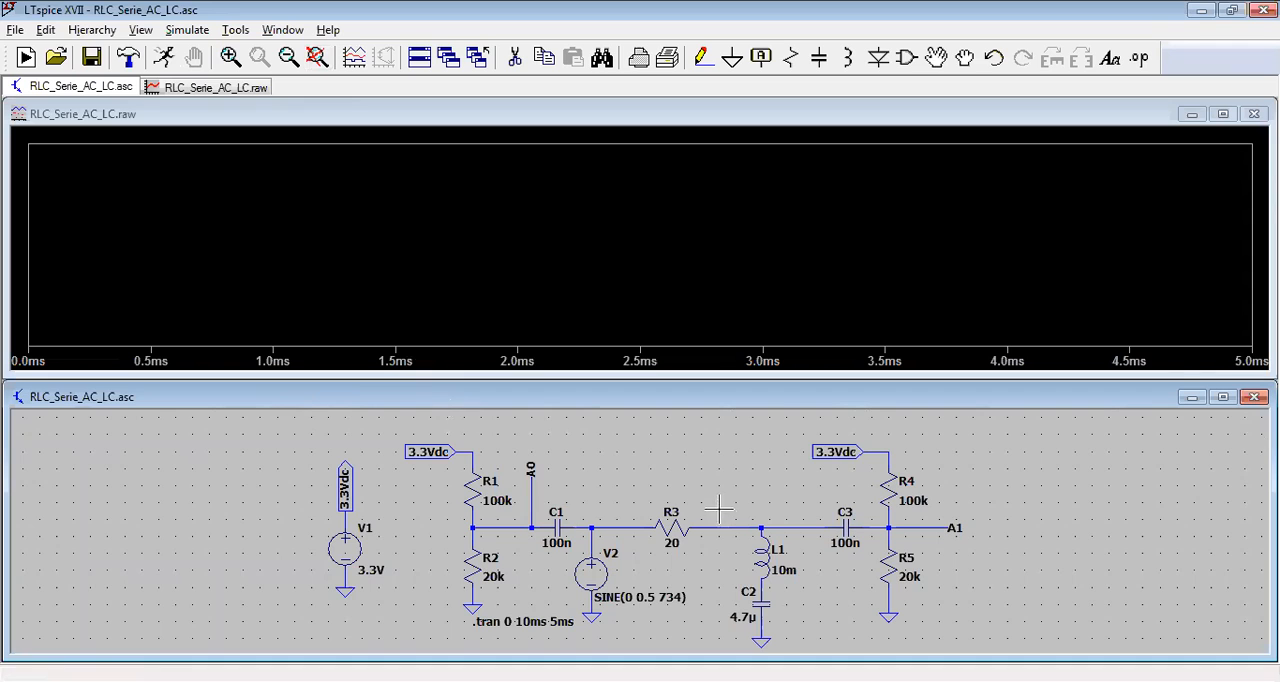
left_click(533, 506)
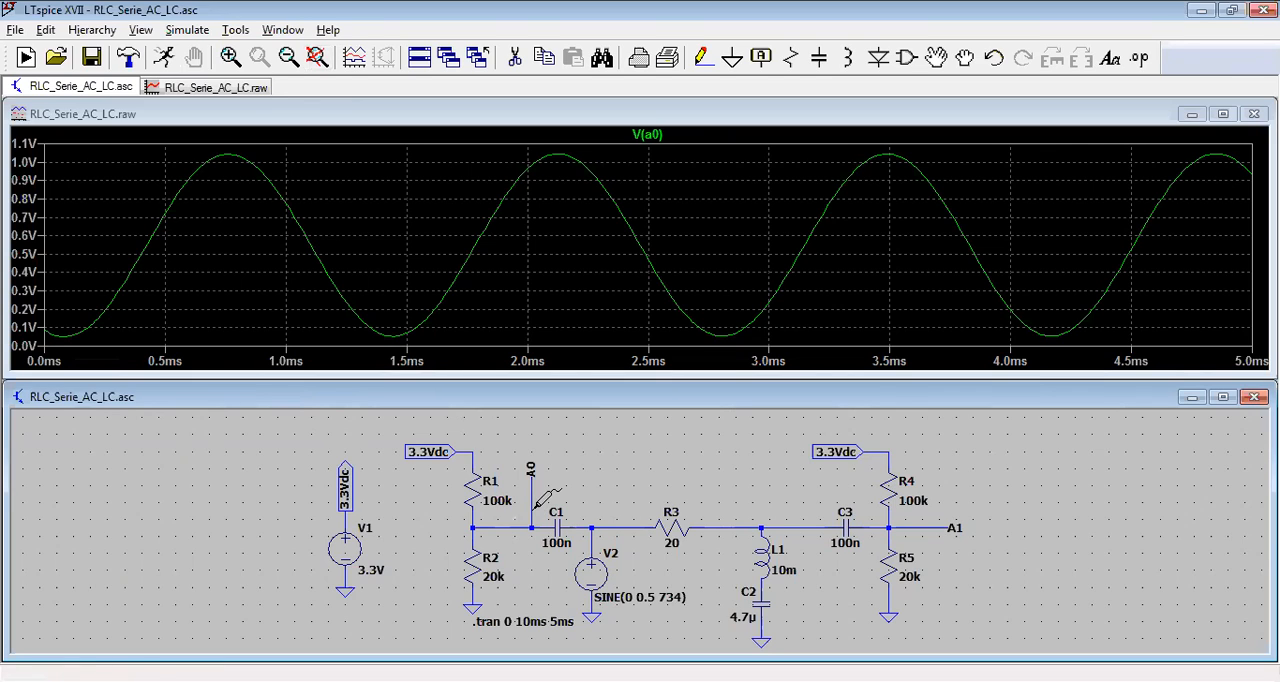
left_click(532, 512)
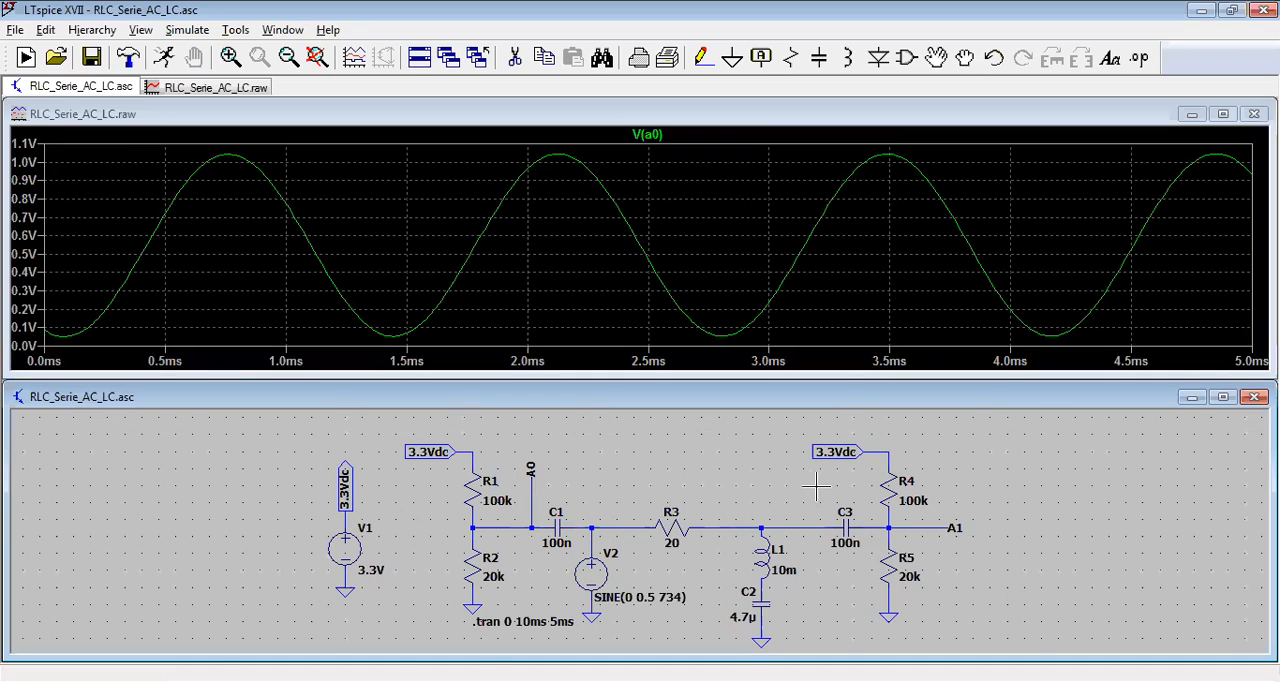
left_click(940, 522)
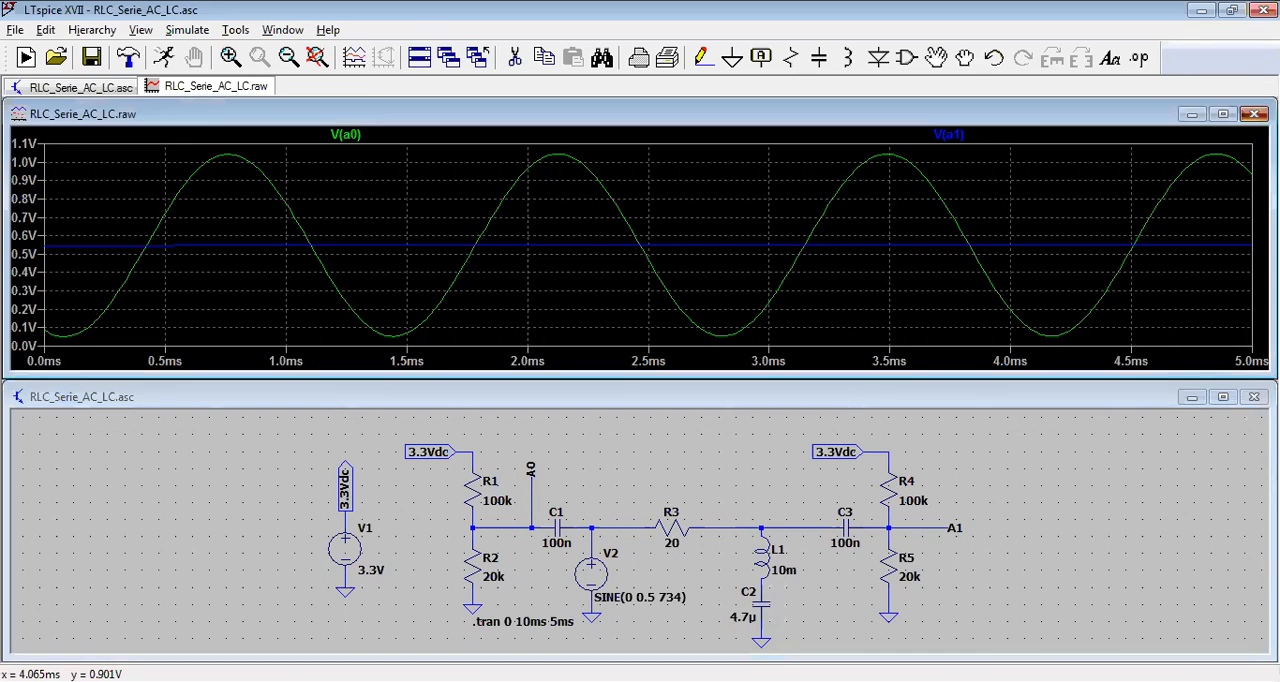
Step: Close the waveform window and set the sine frequency of source V2 to 100 Hz
left_click(1254, 114)
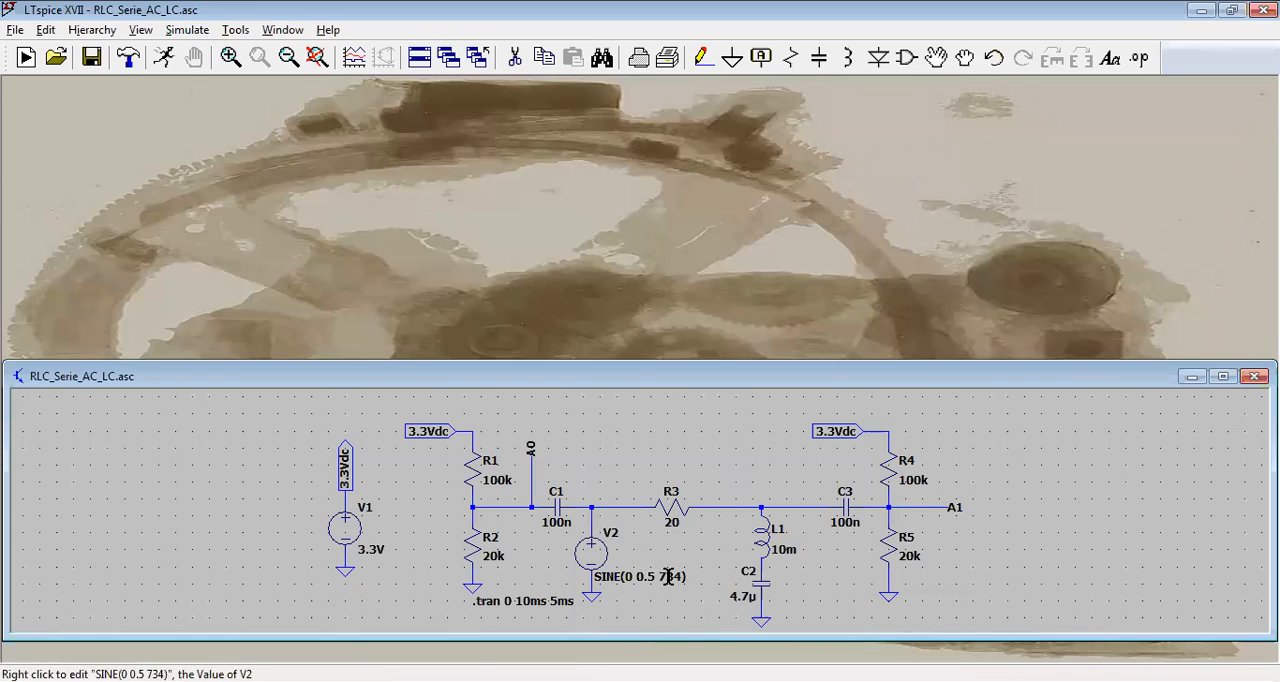
right_click(612, 557)
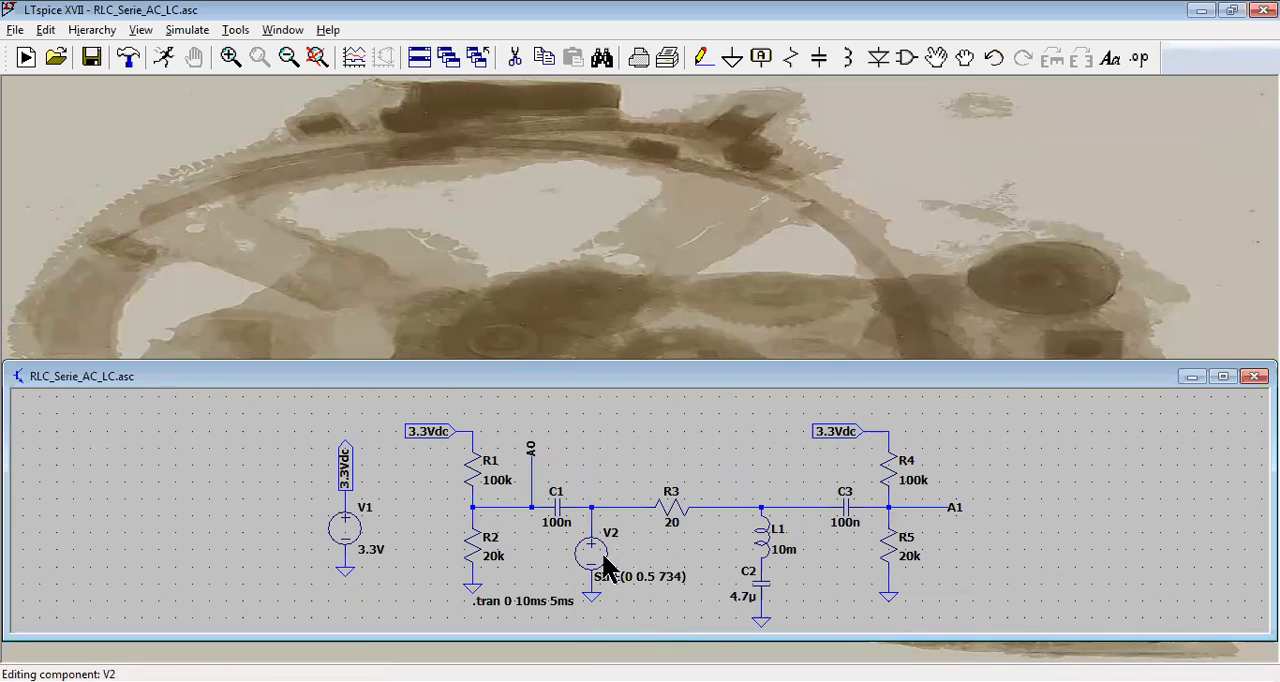
double_click(600, 383)
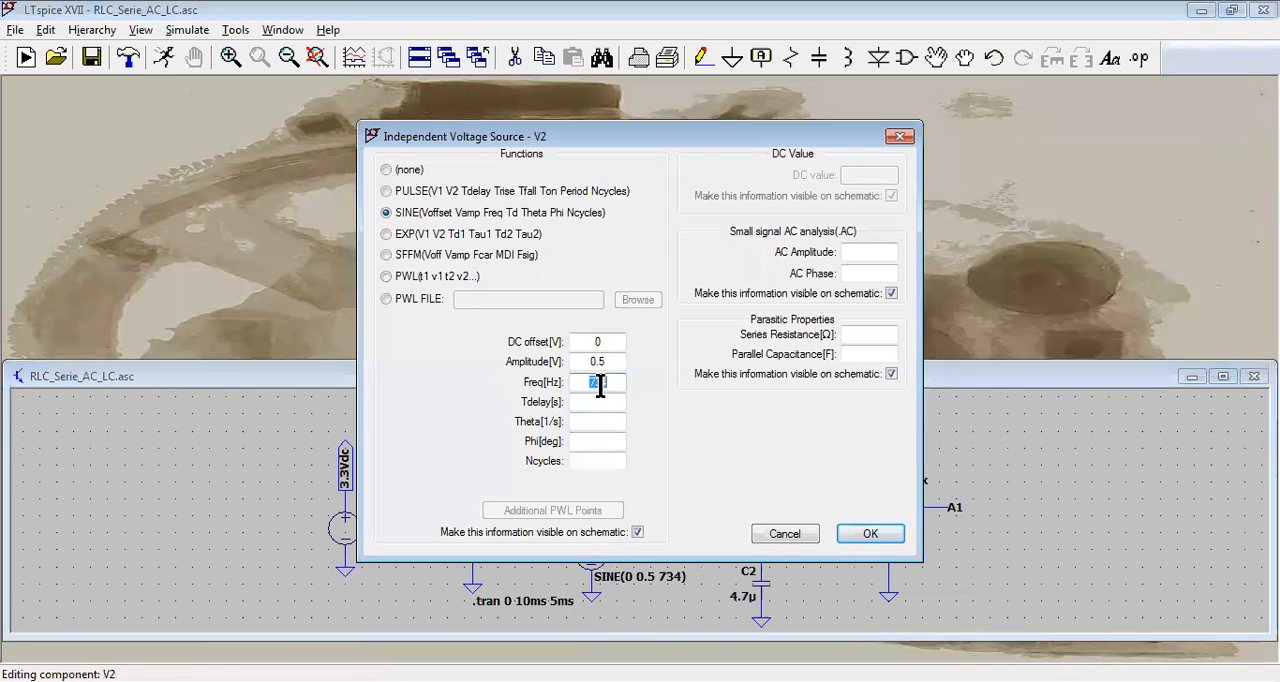
type("100")
left_click(870, 533)
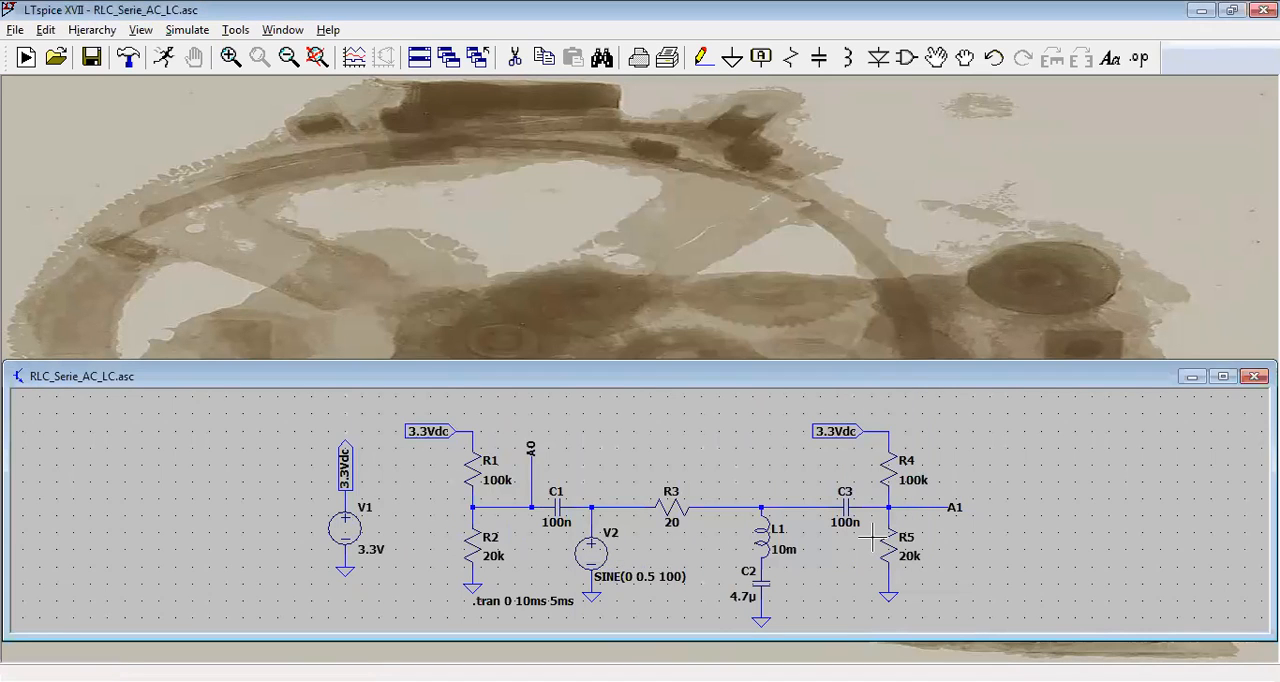
Step: Set the stop time of the transient simulation command to 100ms
right_click(533, 598)
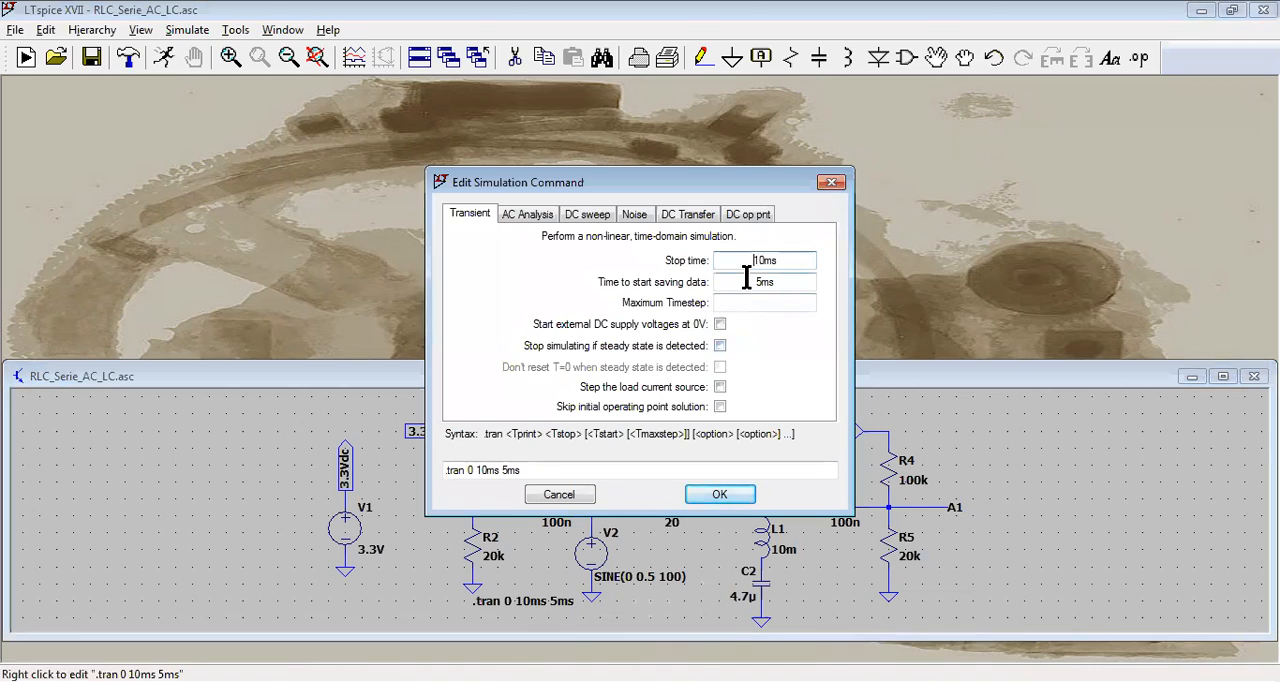
left_click(758, 261)
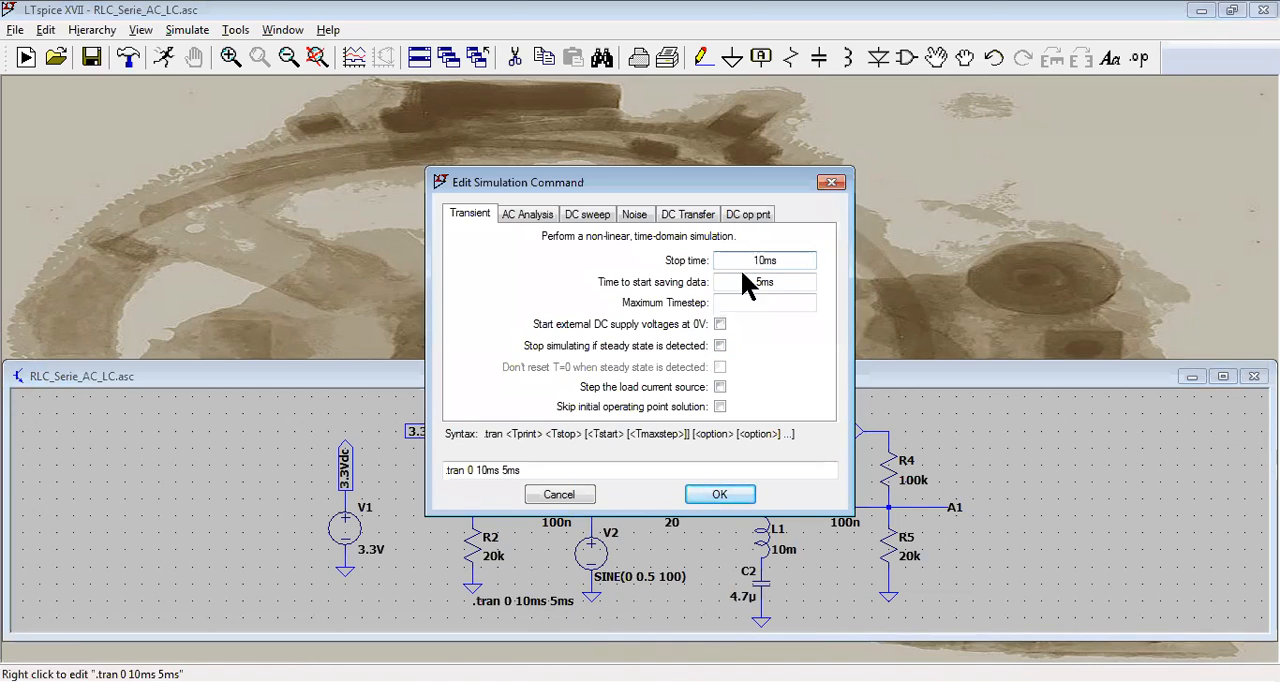
type("0")
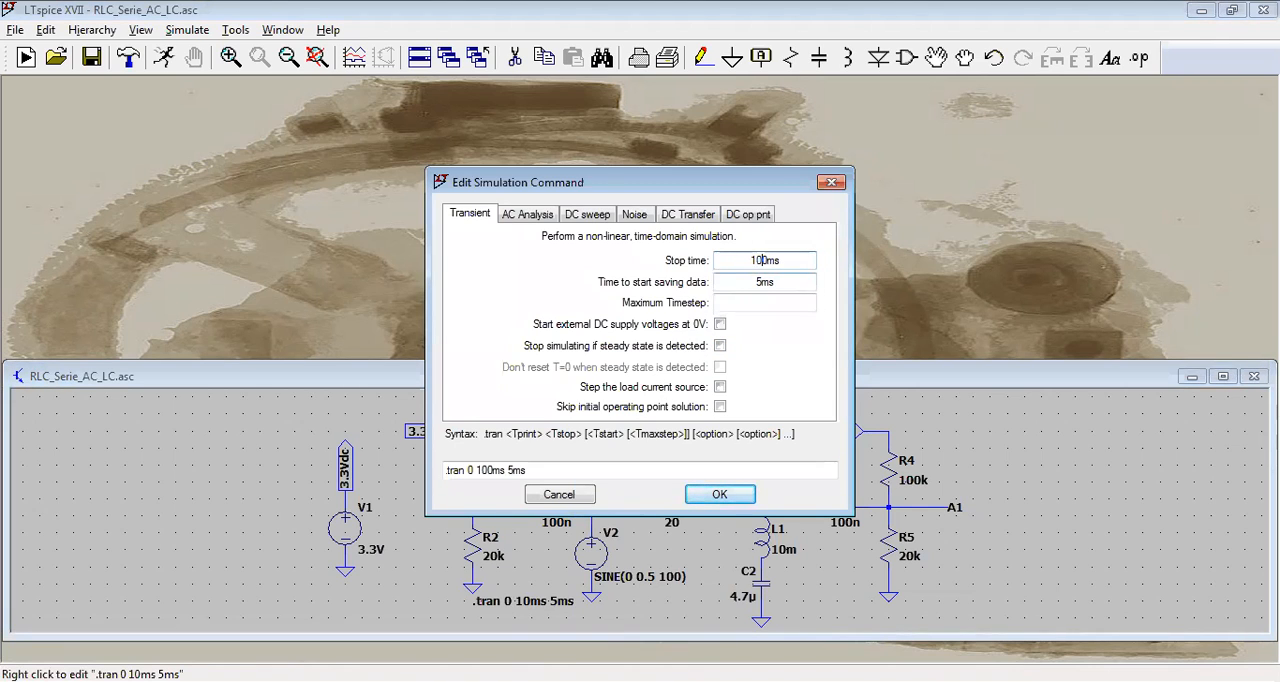
left_click(707, 495)
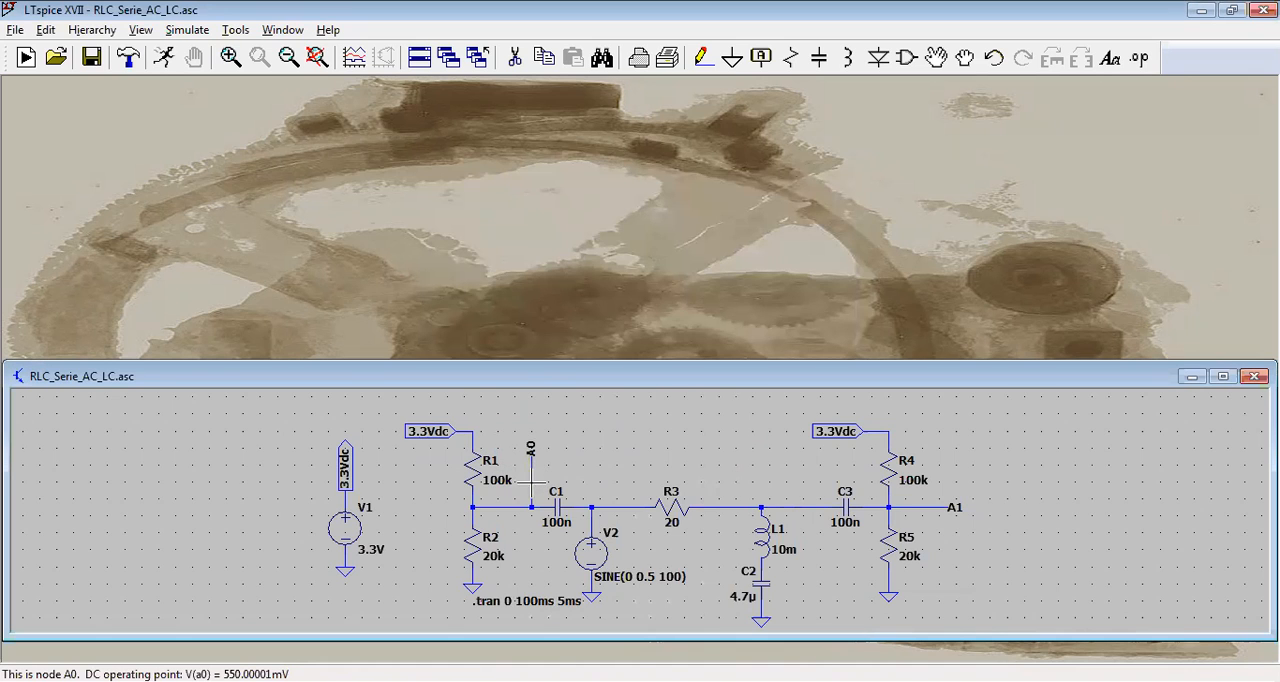
Step: Run the simulation at 100 Hz and plot the voltages at nodes A0 and A1
left_click(162, 56)
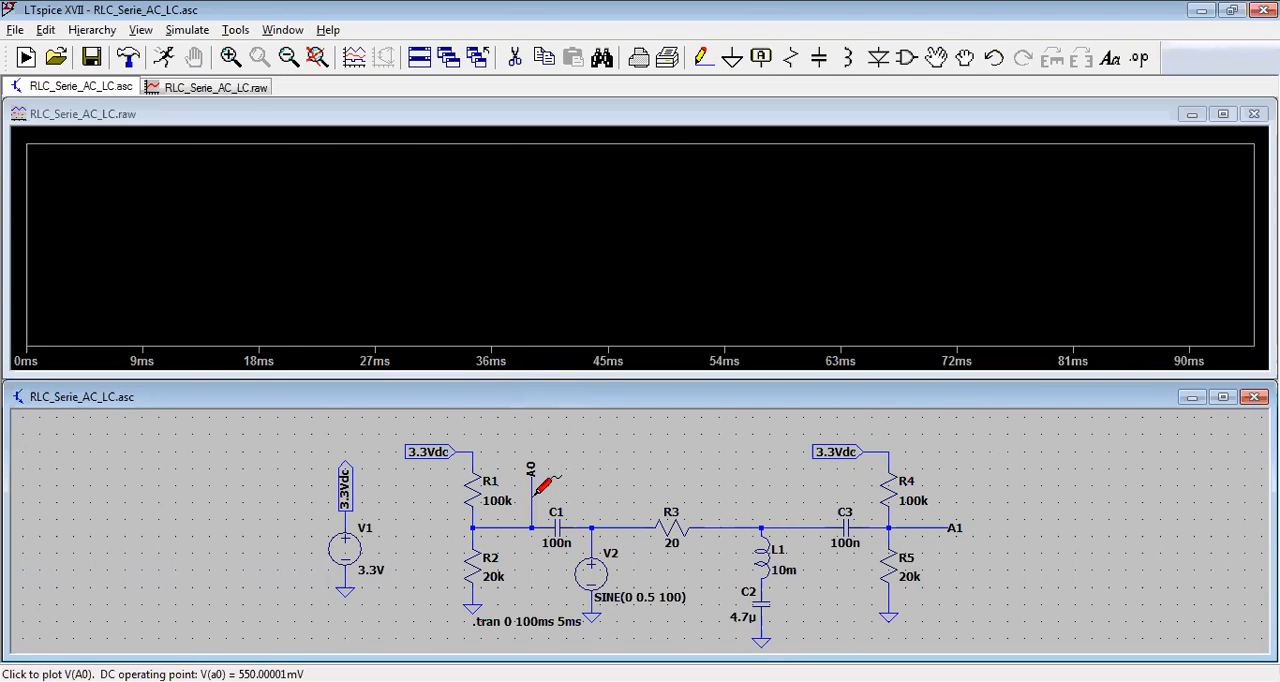
left_click(535, 491)
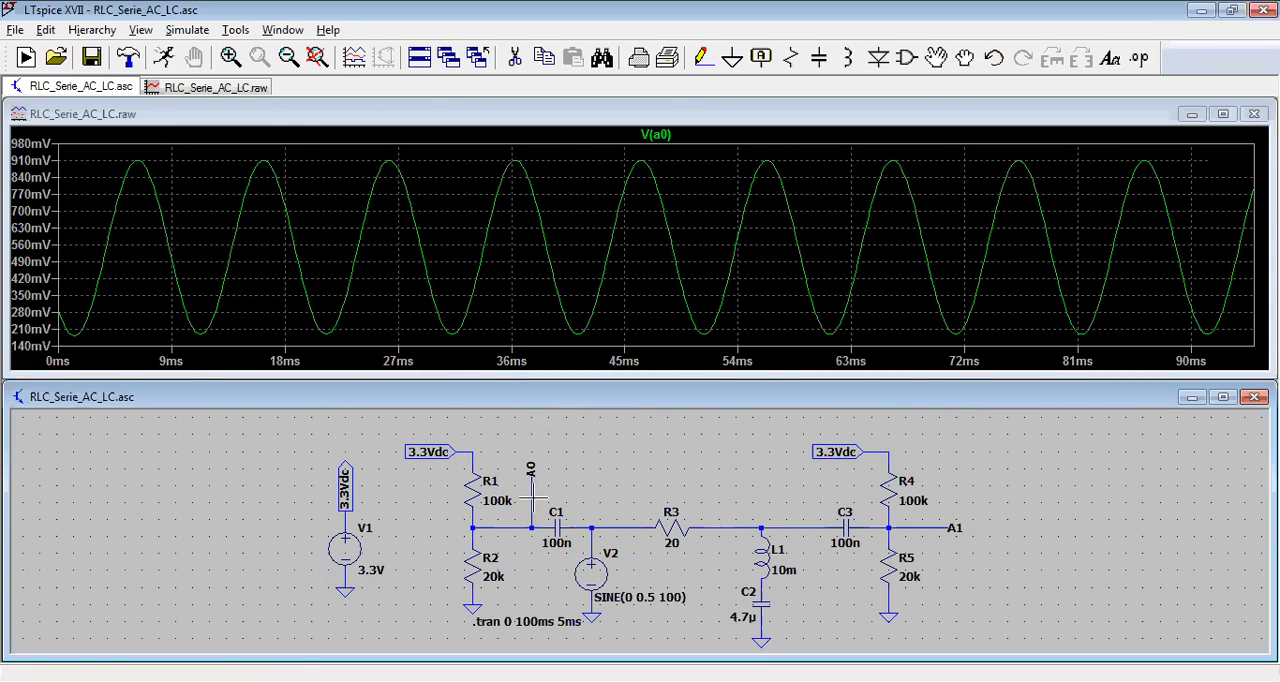
left_click(960, 523)
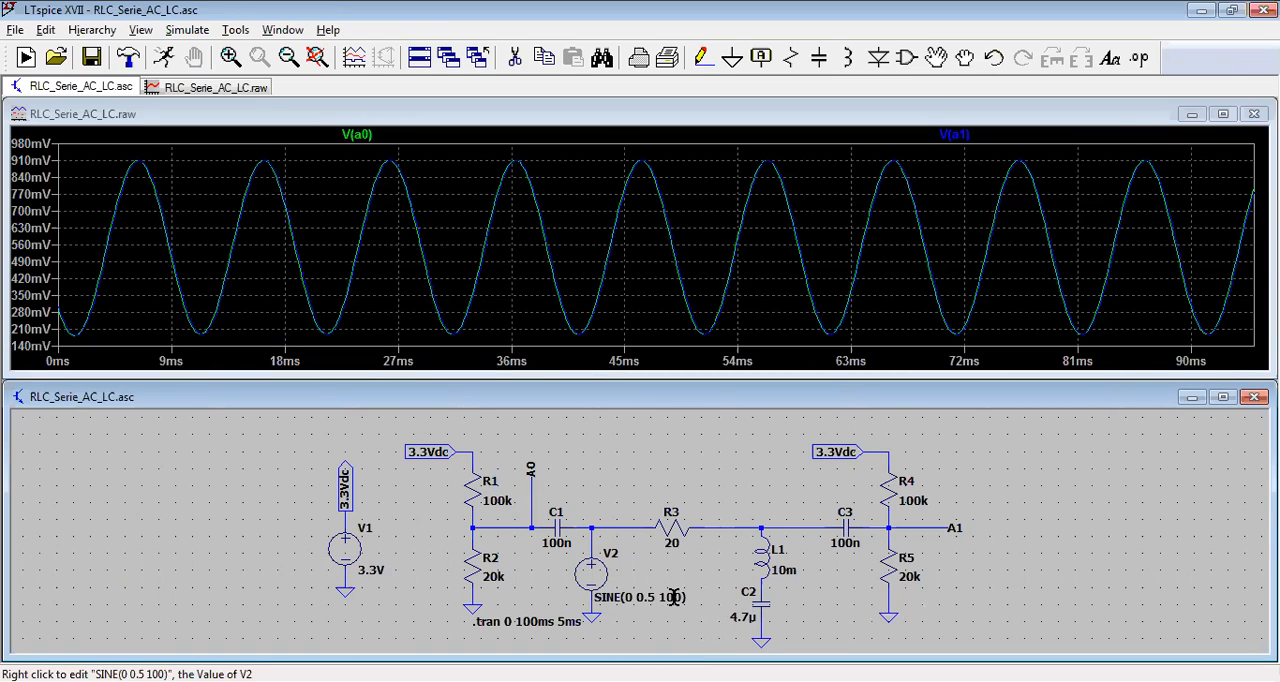
Step: Close the waveform window and set the sine frequency of source V2 to 1400 Hz
left_click(1254, 114)
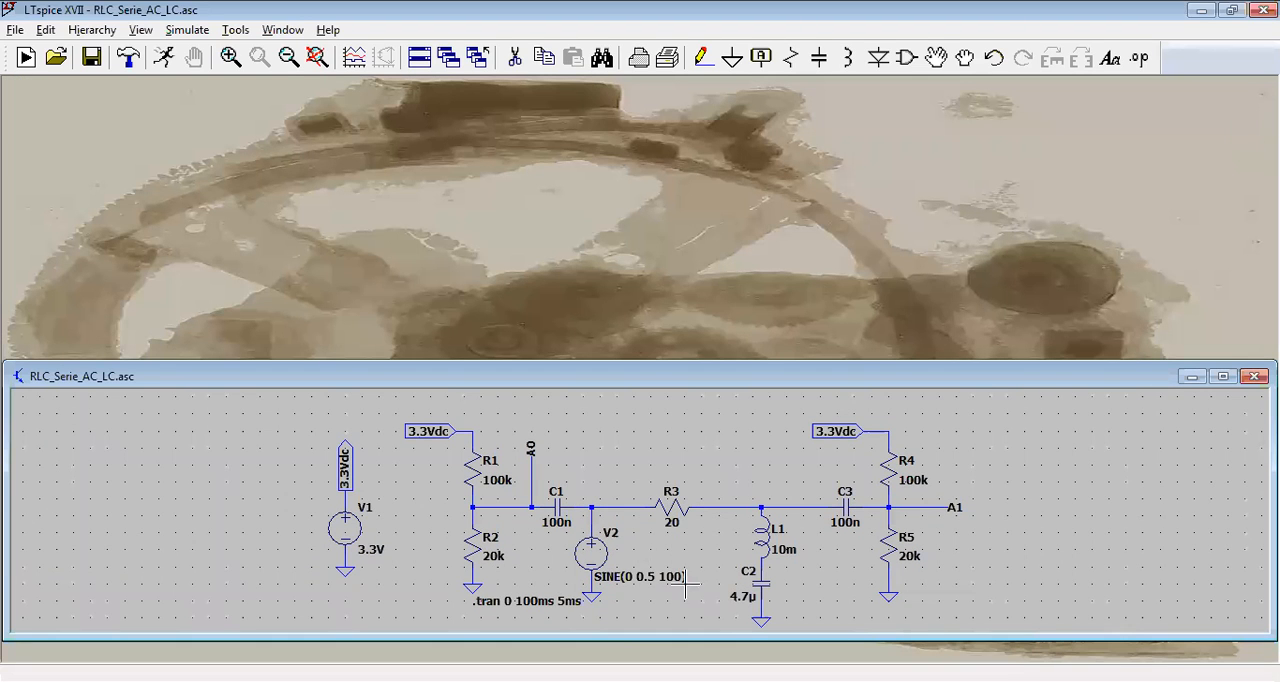
right_click(610, 560)
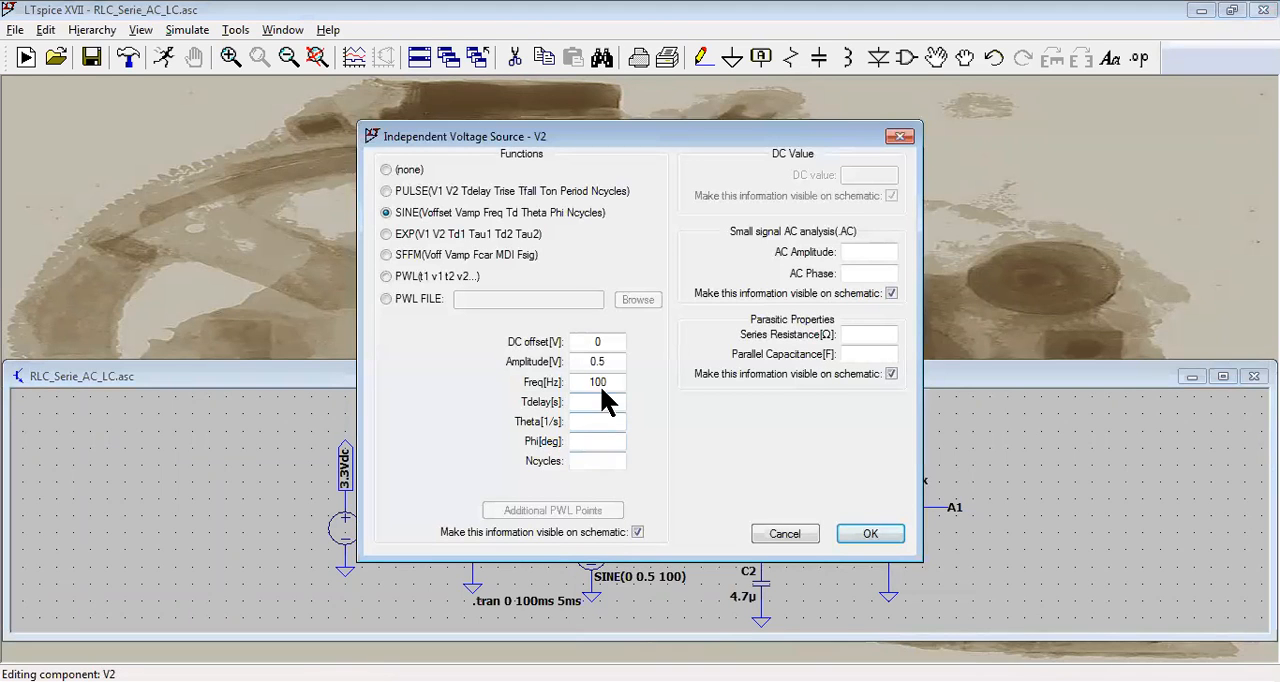
double_click(600, 383)
type("1400")
left_click(842, 533)
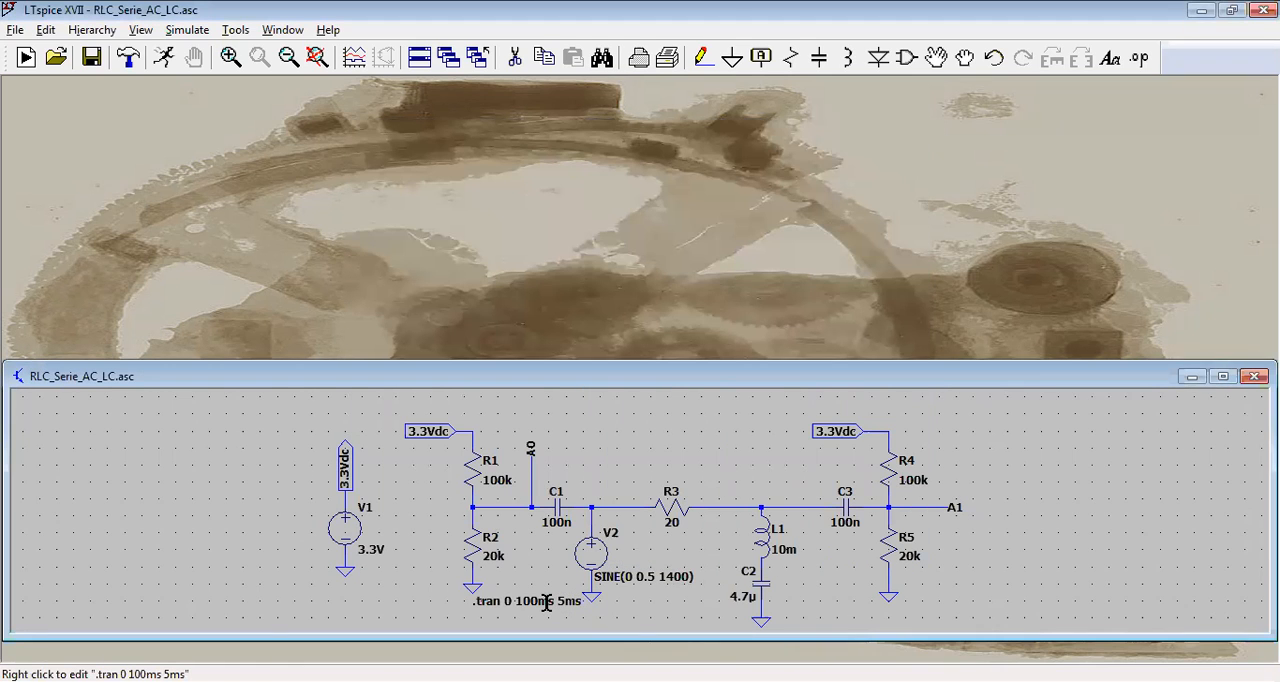
Step: Set the stop time of the transient simulation command to 10ms
right_click(545, 603)
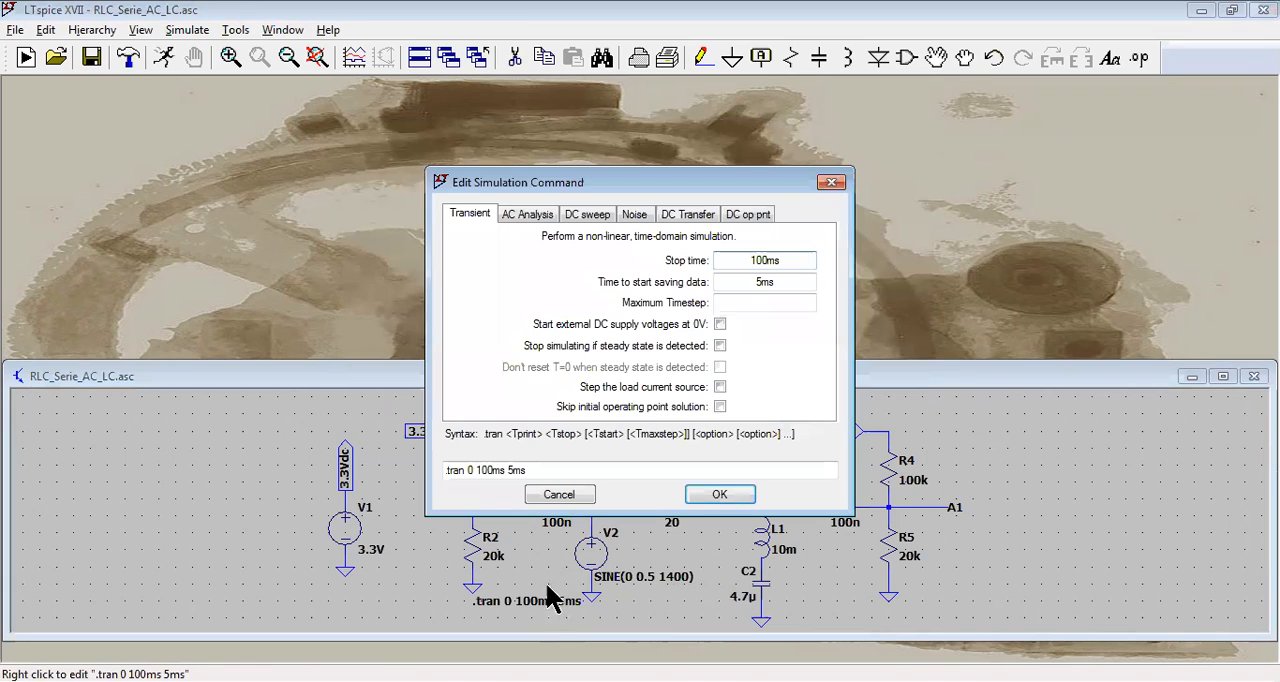
left_click(763, 262)
key("BackSpace")
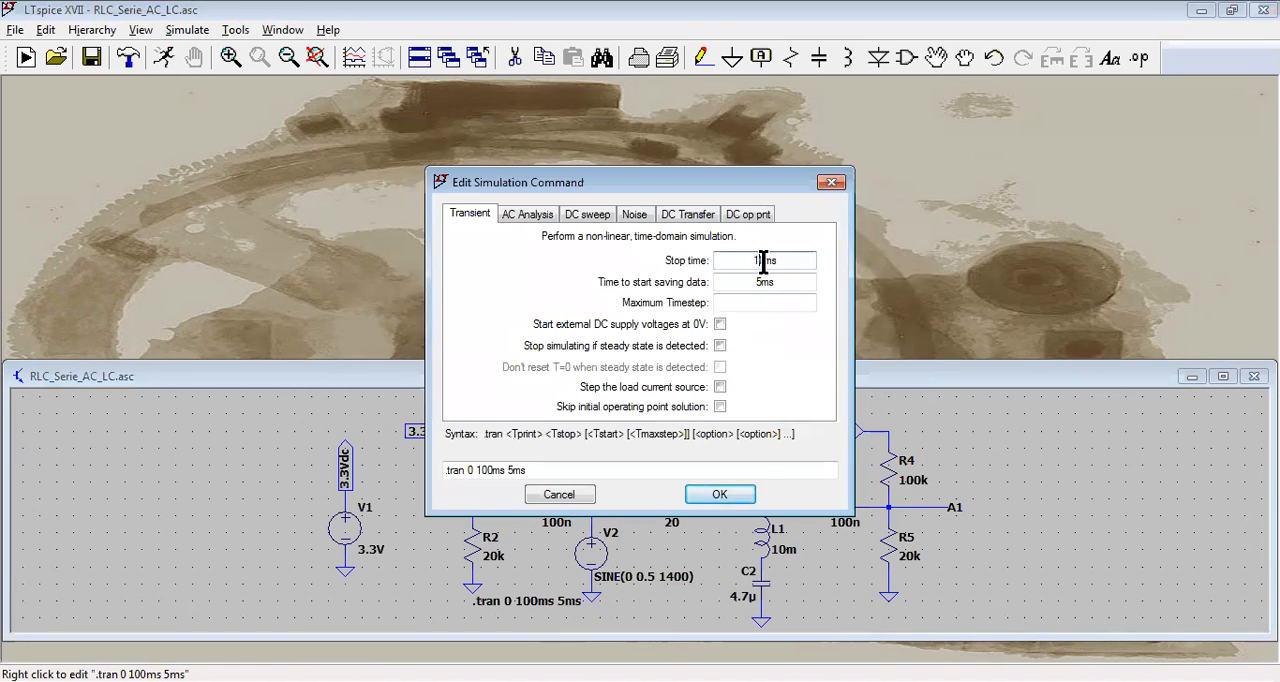
left_click(722, 493)
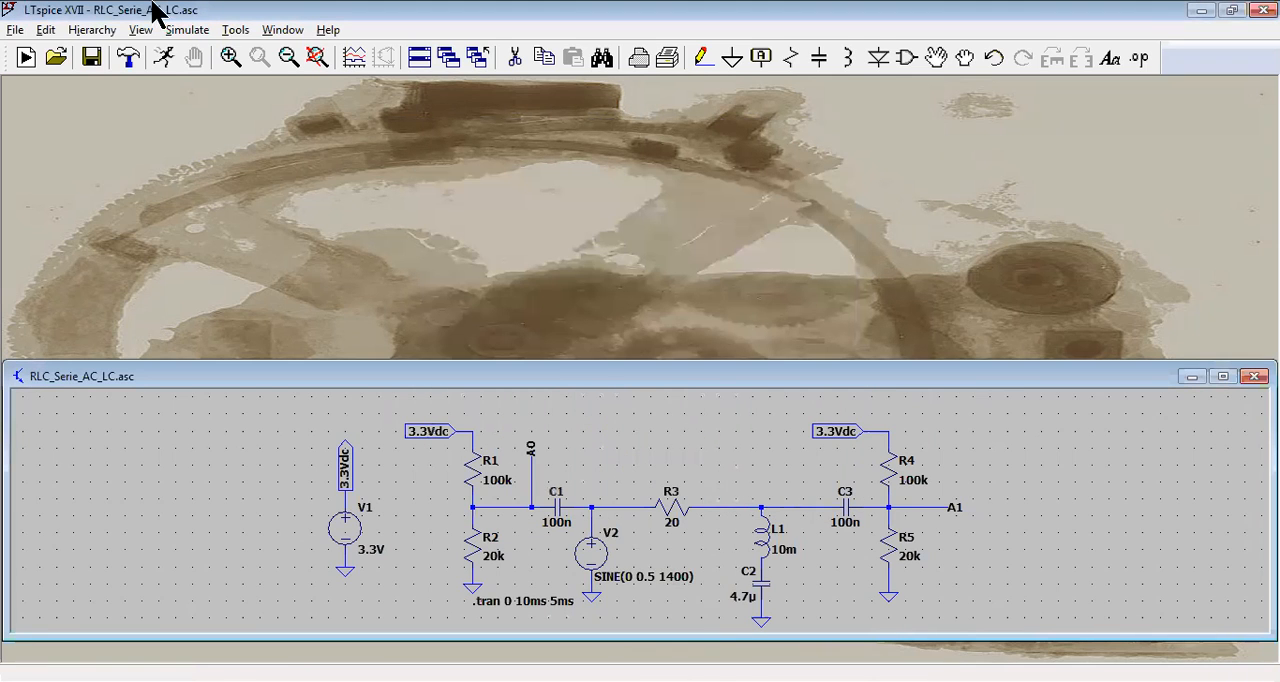
Step: Run the simulation at 1400 Hz and plot the voltages at nodes A0 and A1
left_click(163, 58)
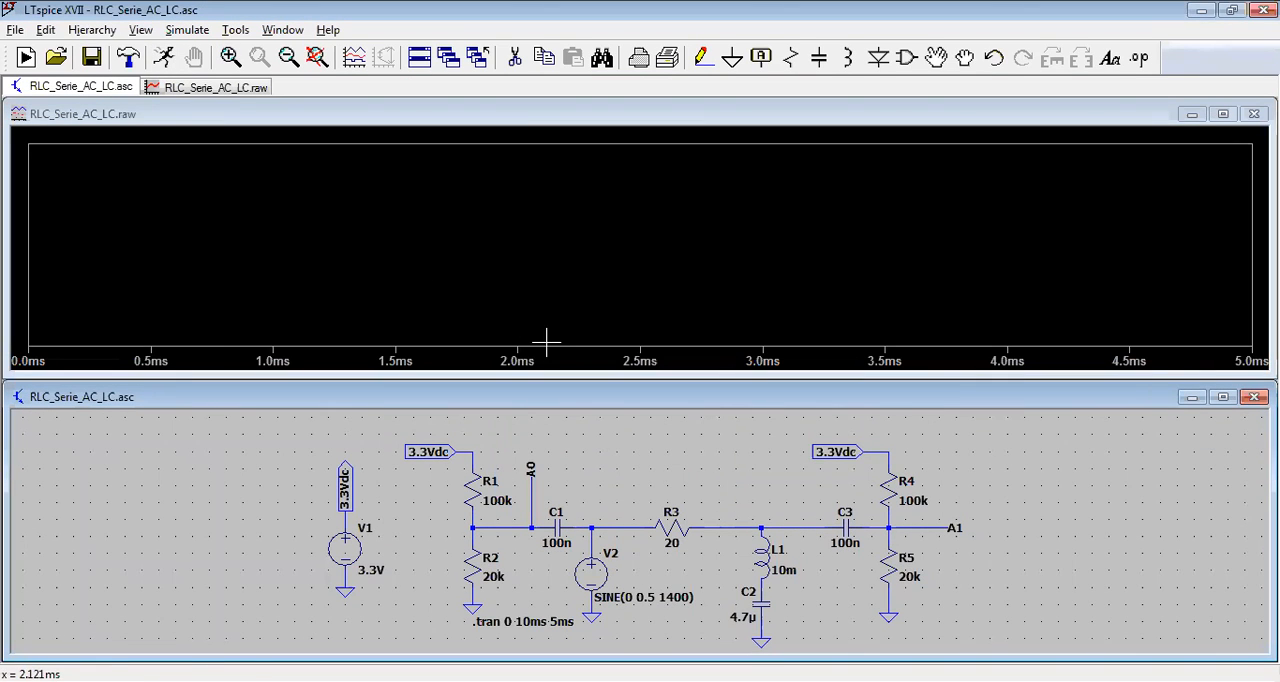
left_click(533, 487)
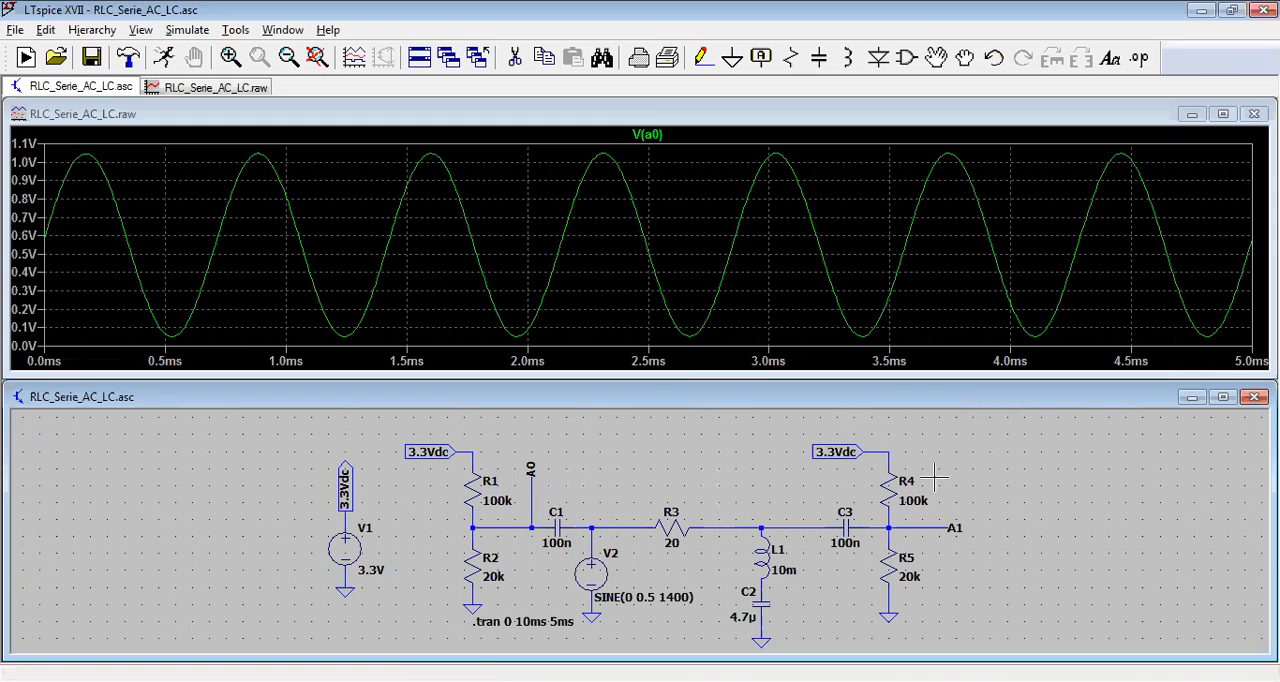
left_click(946, 526)
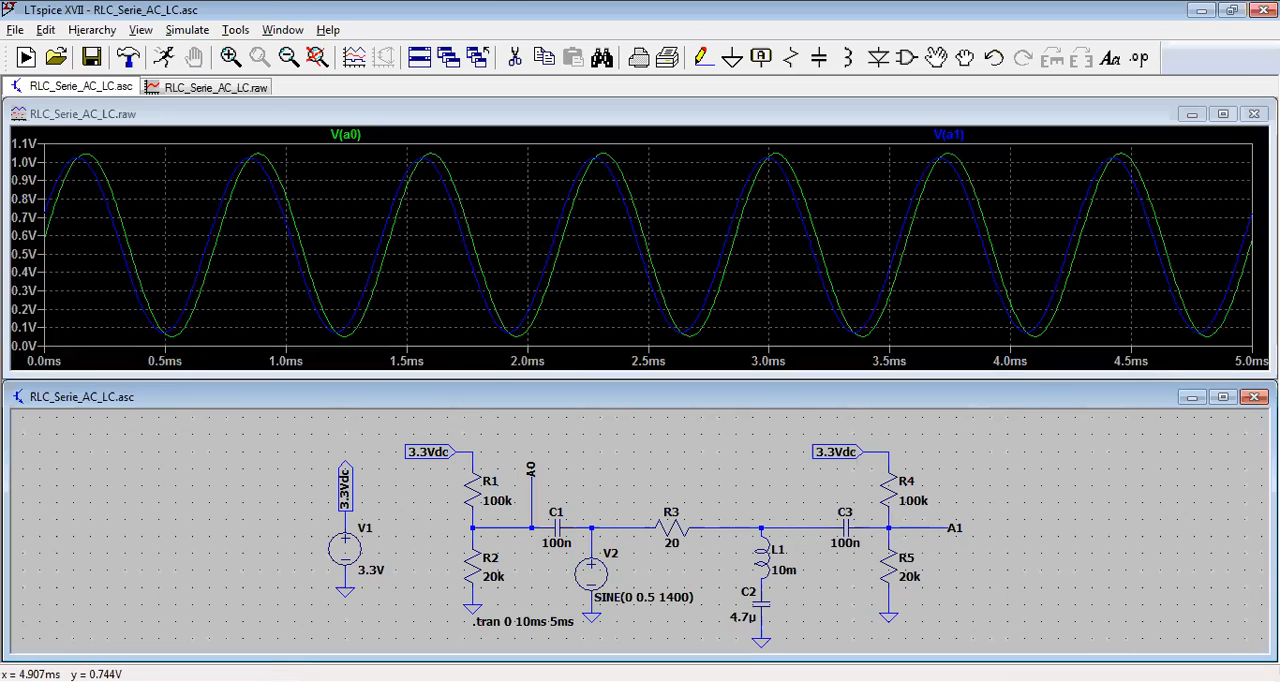
Step: Close the waveform window and set the sine frequency of source V2 to 10000 Hz
left_click(1254, 114)
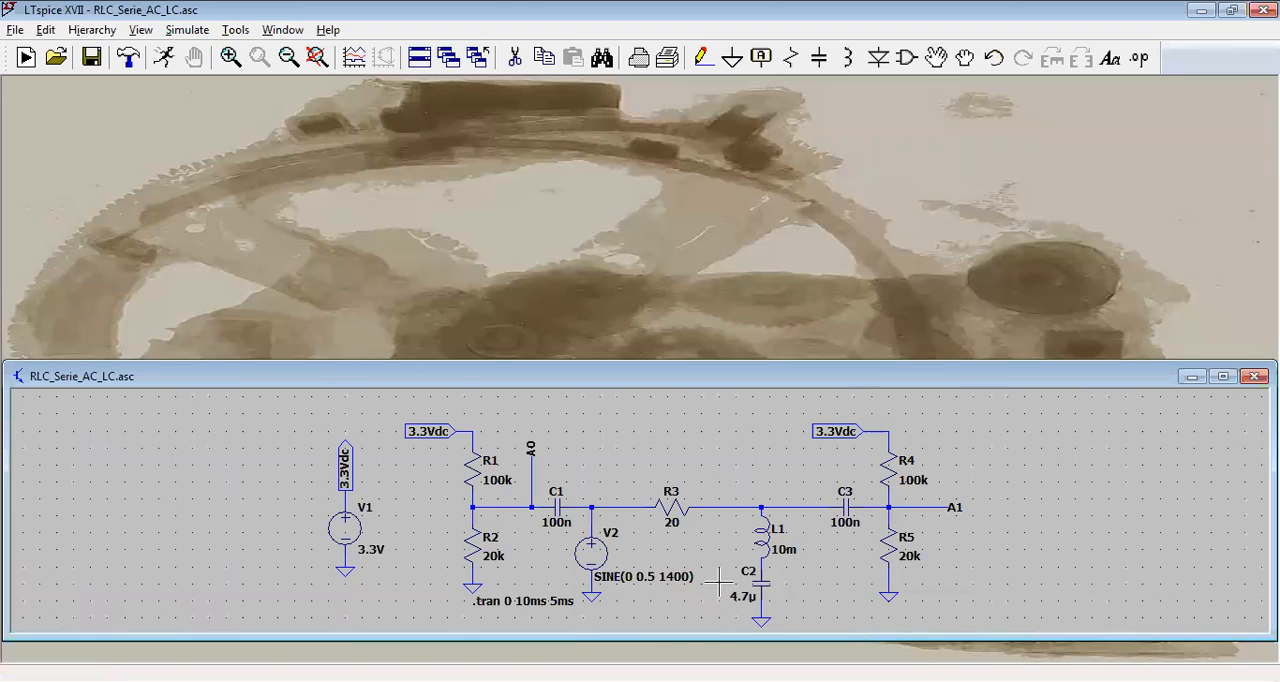
right_click(612, 556)
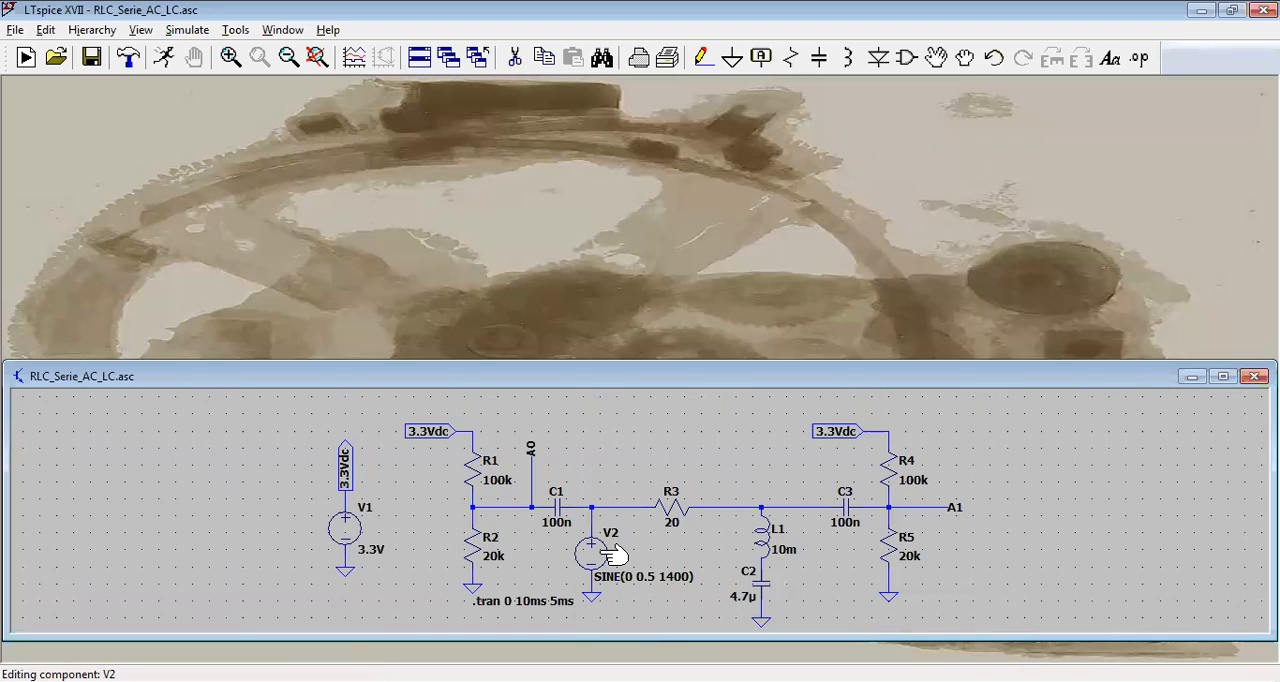
left_click(606, 383)
key("BackSpace")
double_click(606, 383)
type("1000")
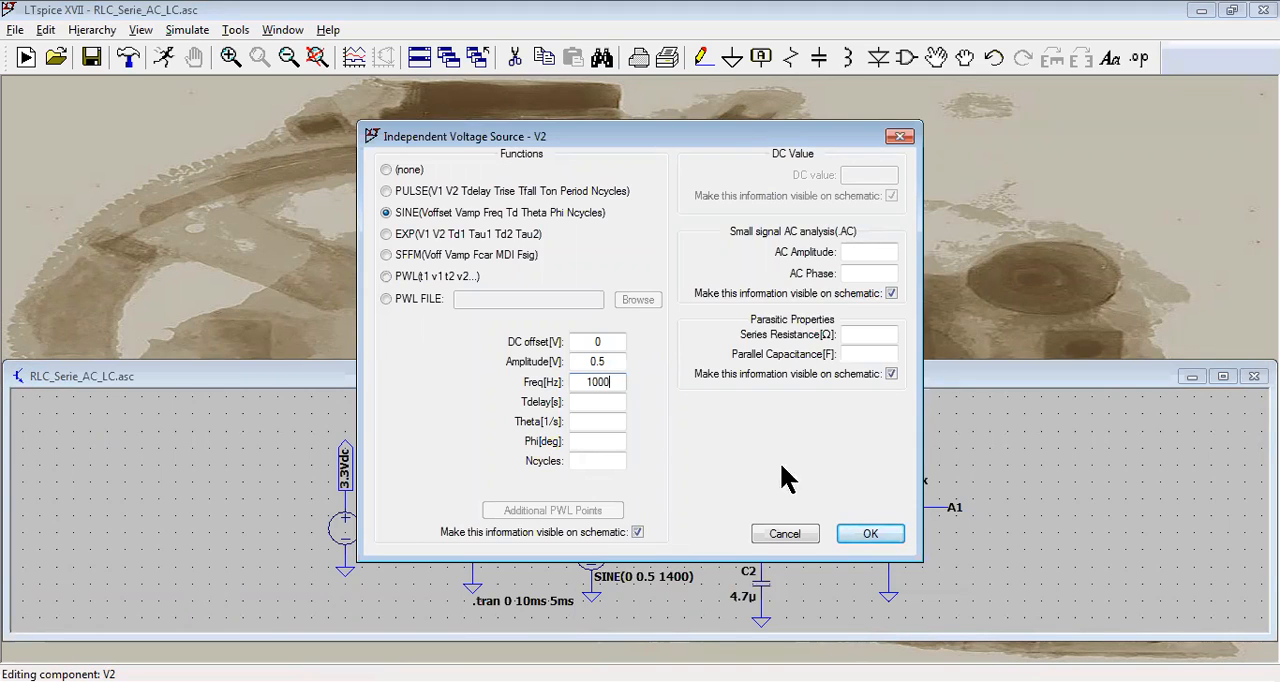
left_click(846, 530)
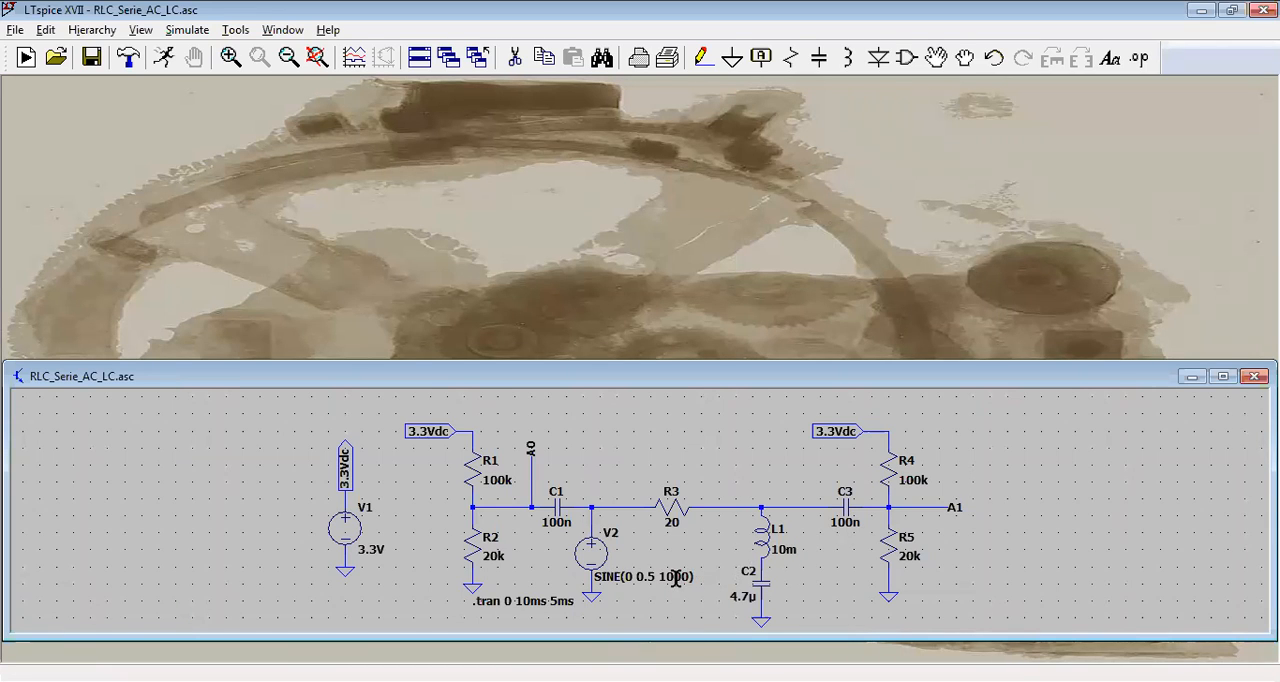
right_click(620, 556)
left_click(613, 381)
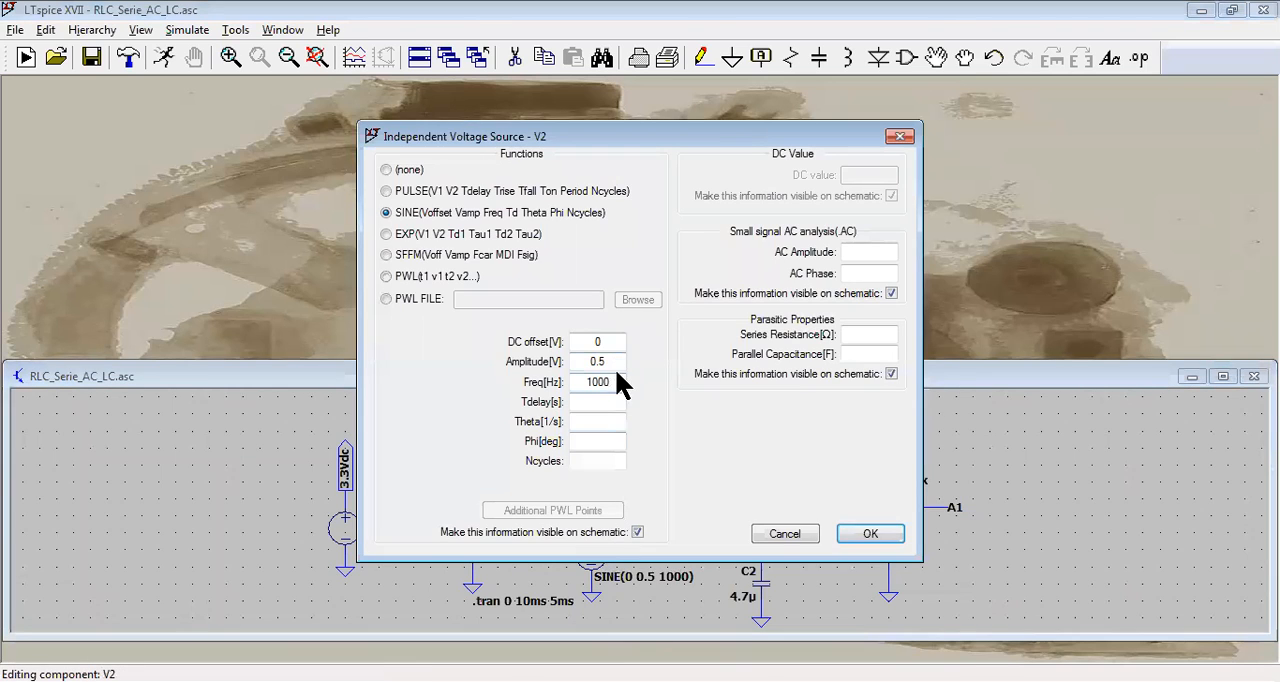
type("0")
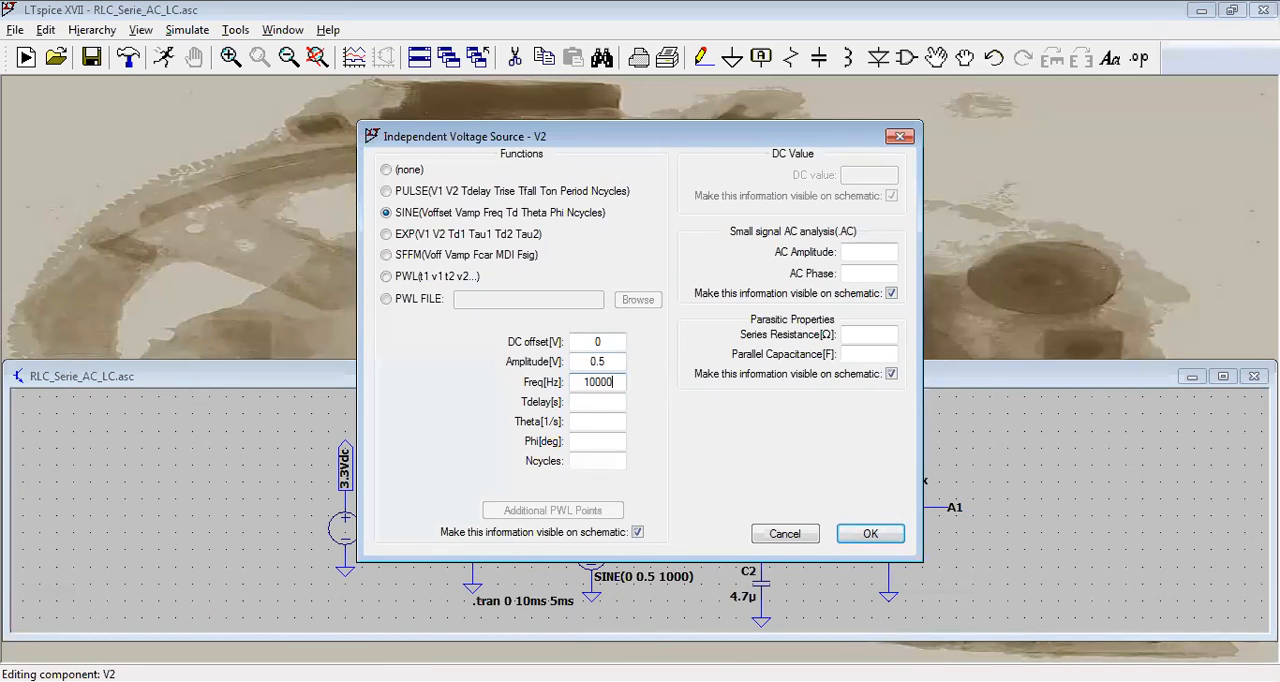
left_click(879, 535)
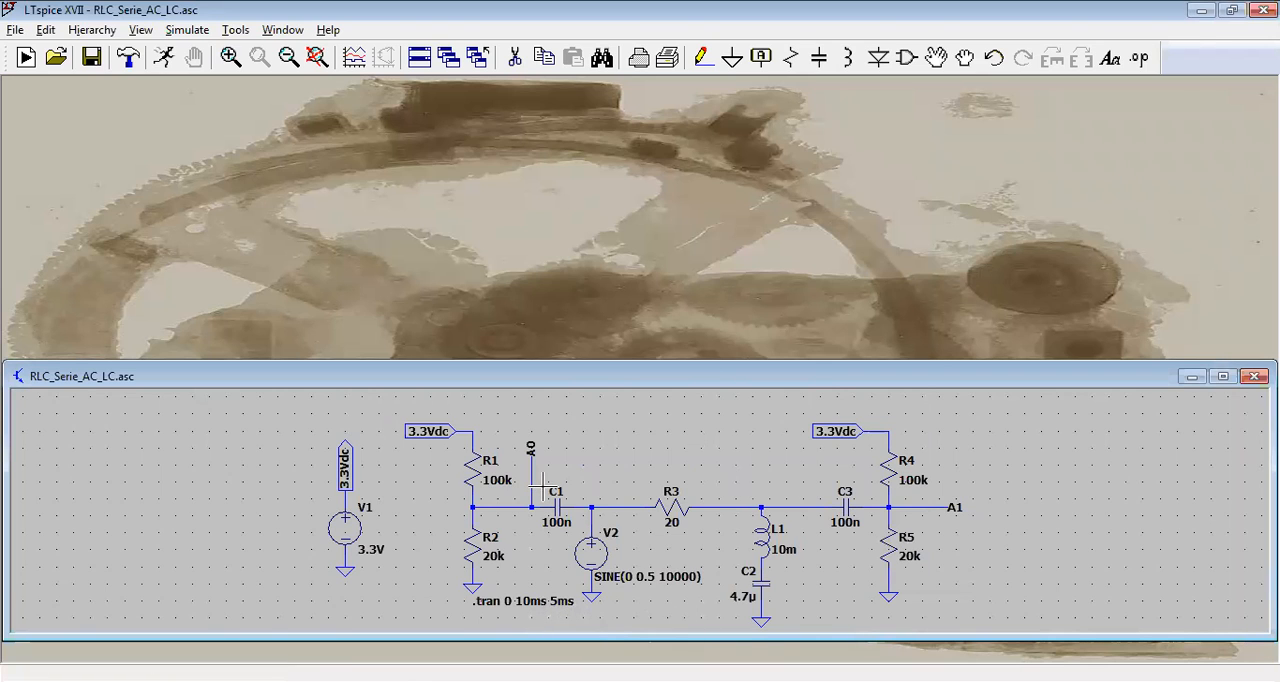
Step: Run the simulation at 10000 Hz and plot the voltages at nodes A0 and A1
left_click(90, 58)
mouse_move(533, 472)
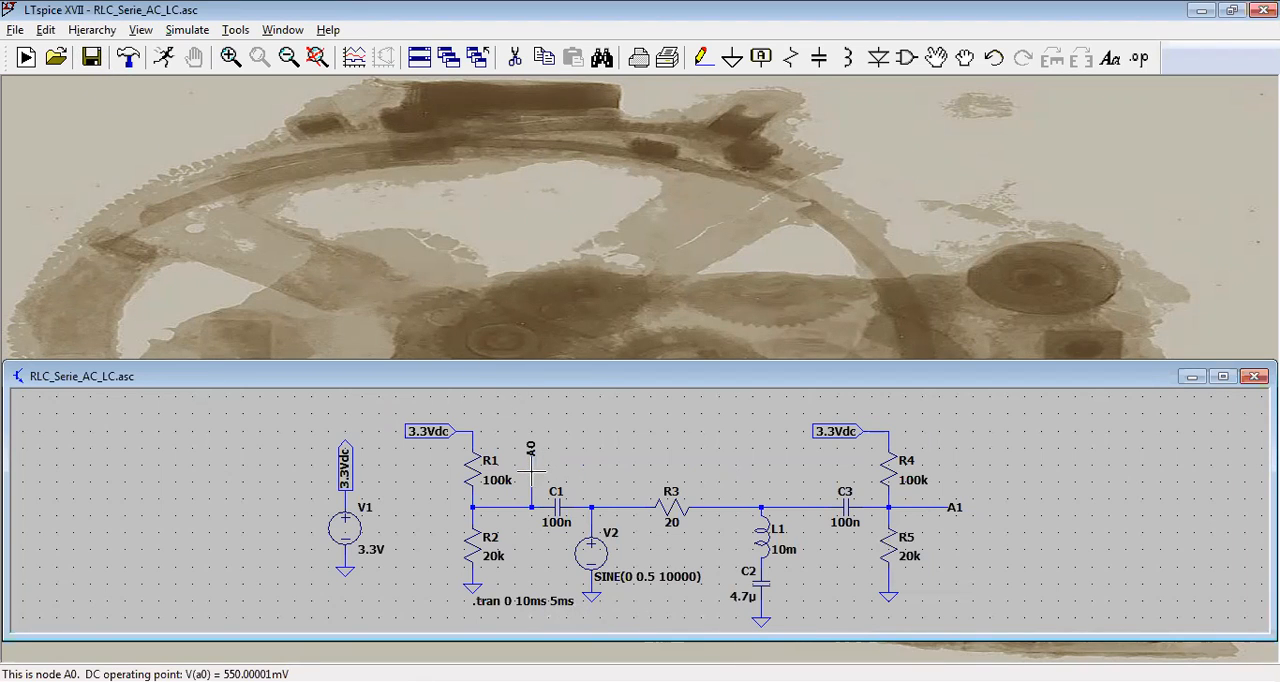
left_click(166, 58)
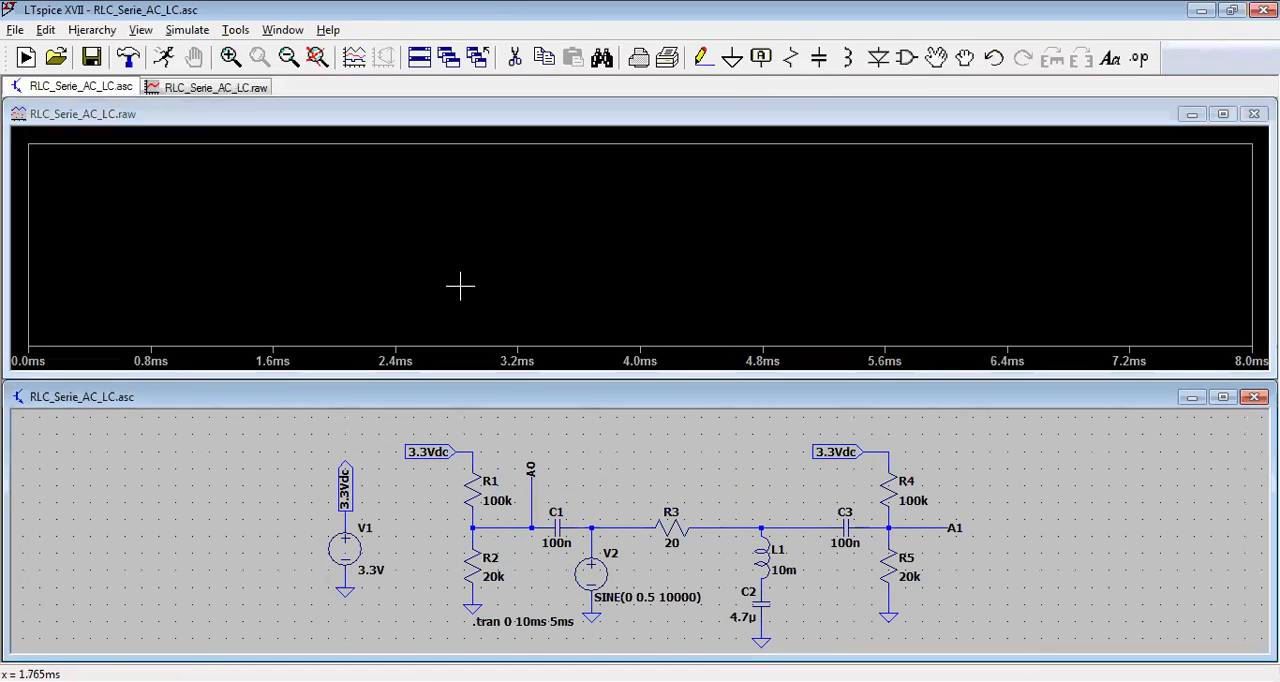
left_click(534, 484)
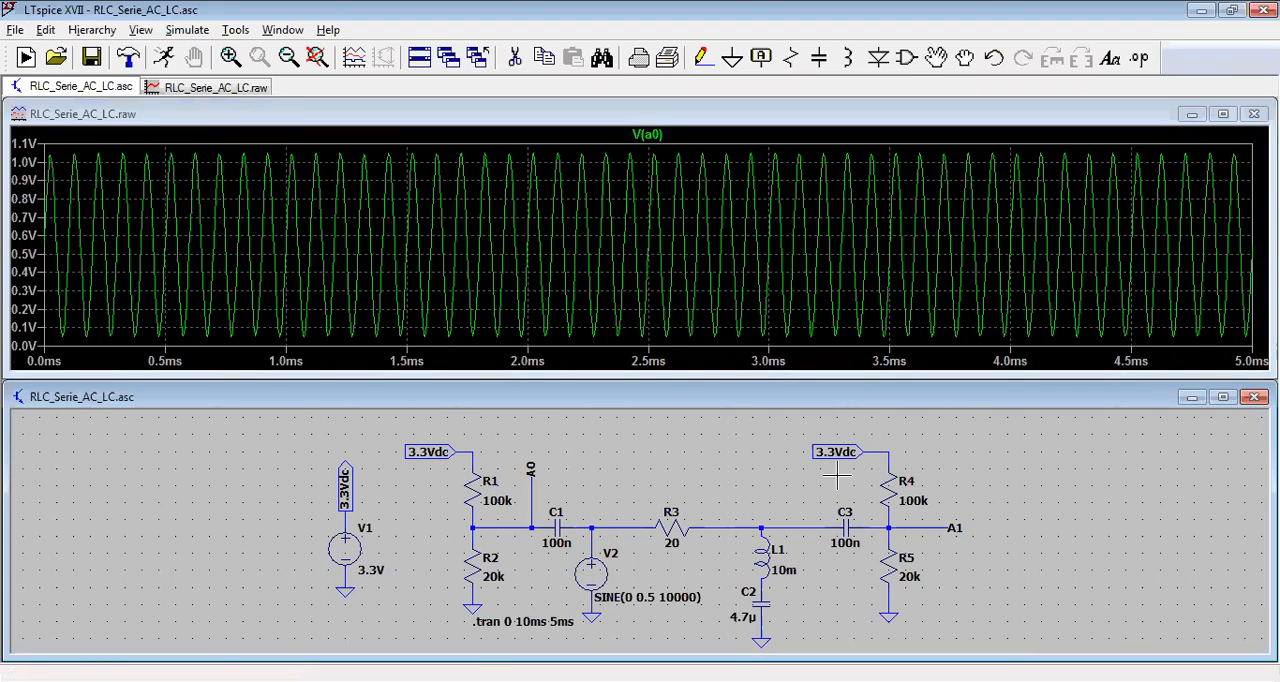
left_click(946, 516)
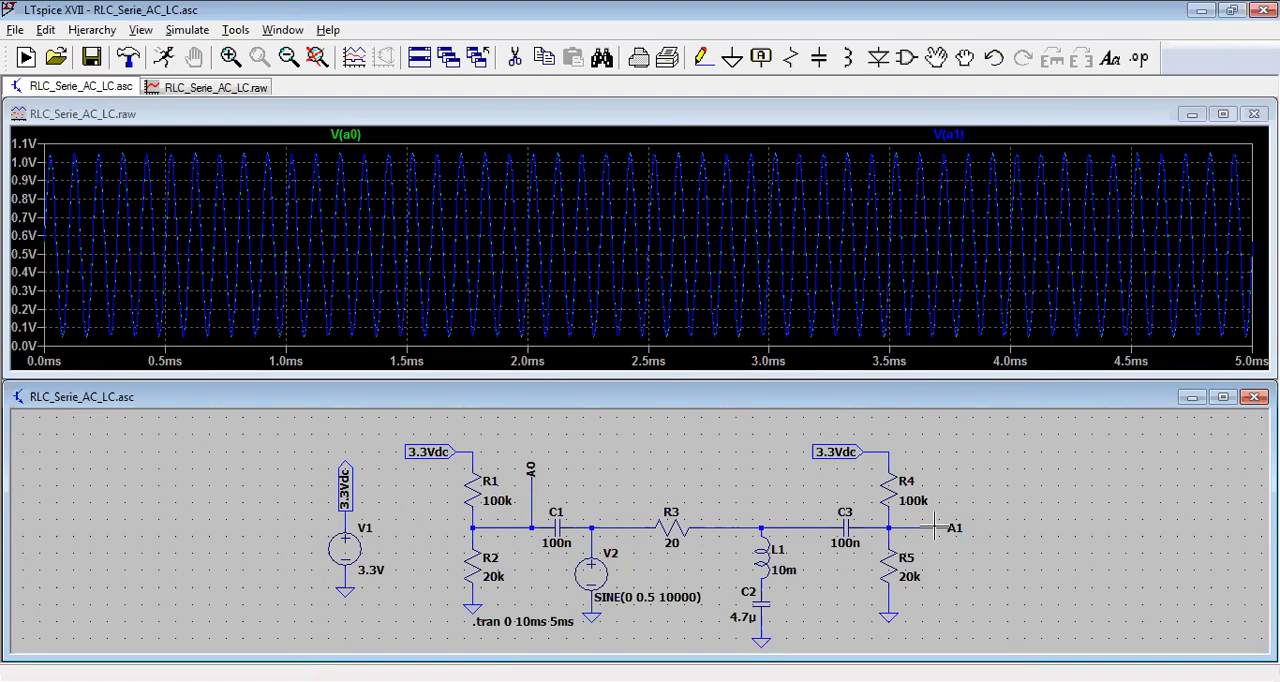